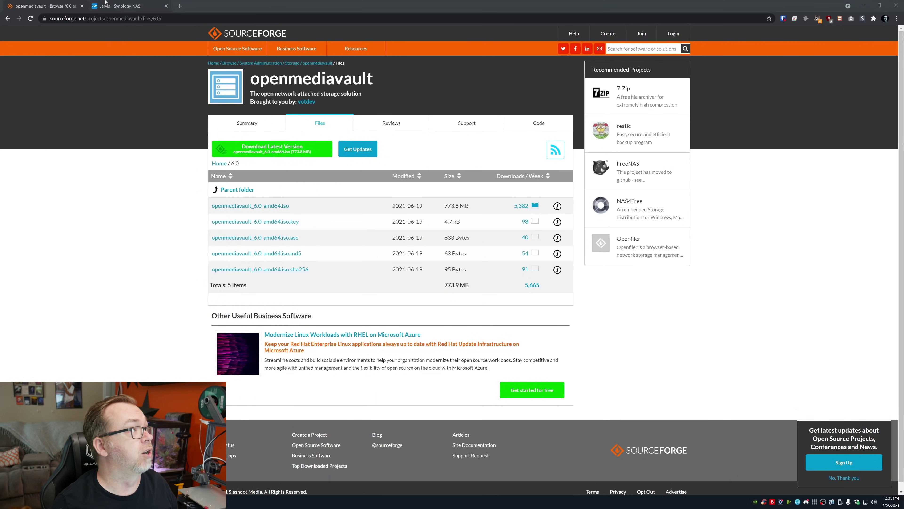
Step: Switch to the Synology NAS tab that lists the virtual machines, including OMV 6 Tutorial
{"action": "left_click", "coordinate": [107, 5]}
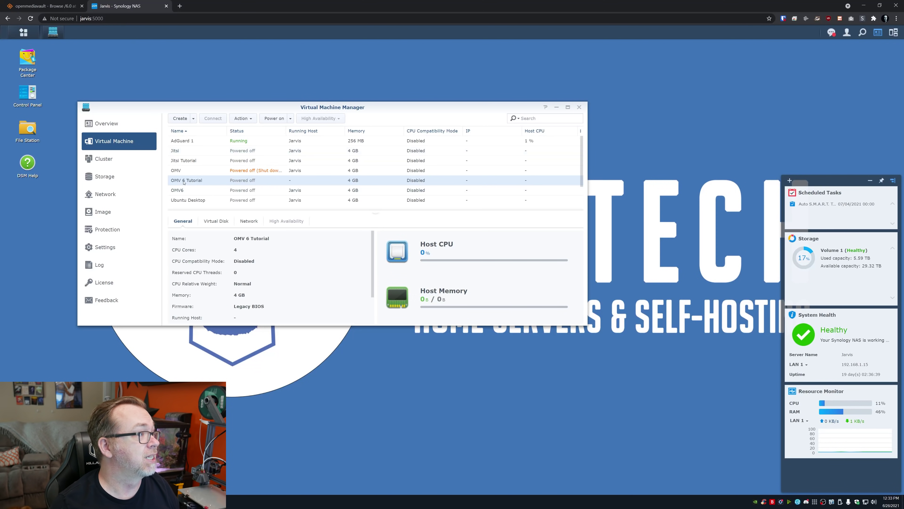
Step: Review the OMV 6 Tutorial VM's virtual disks, network, boot ISO and user permissions
{"action": "right_click", "coordinate": [190, 181]}
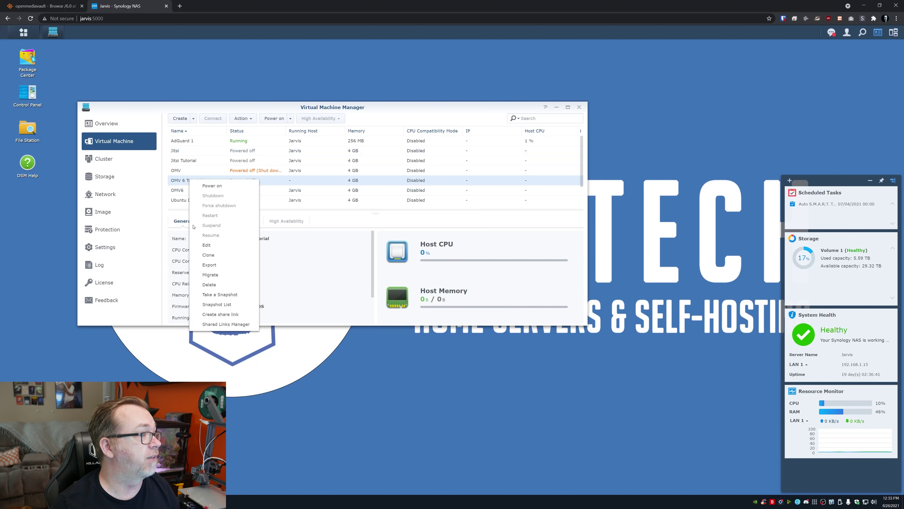
{"action": "left_click", "coordinate": [206, 244]}
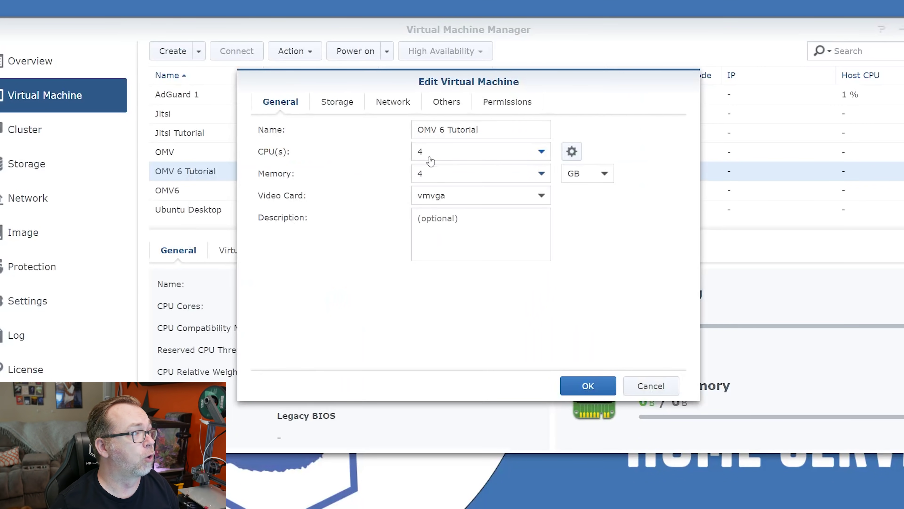
{"action": "left_click", "coordinate": [342, 104]}
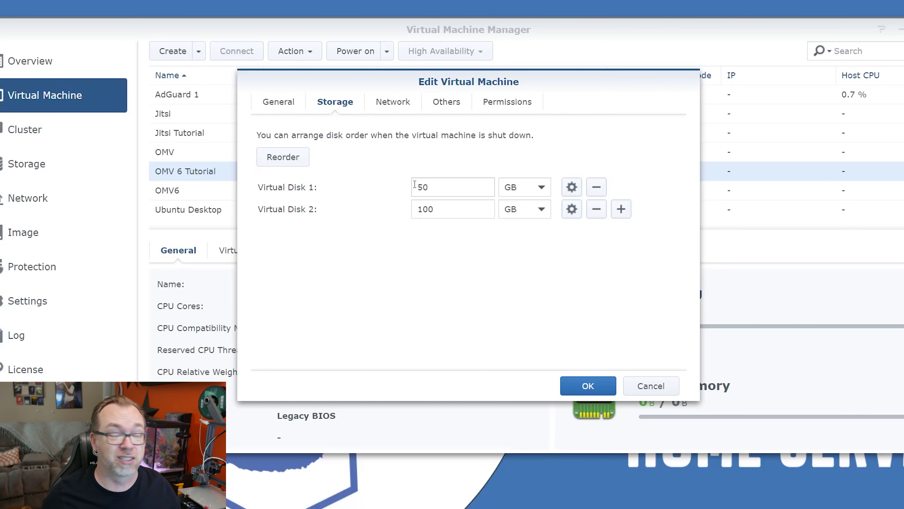
{"action": "left_click", "coordinate": [400, 104]}
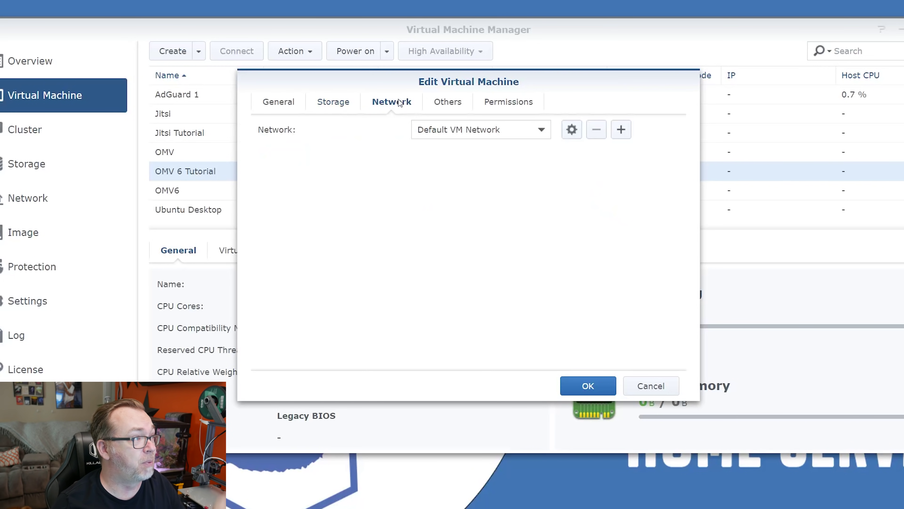
{"action": "left_click", "coordinate": [442, 99]}
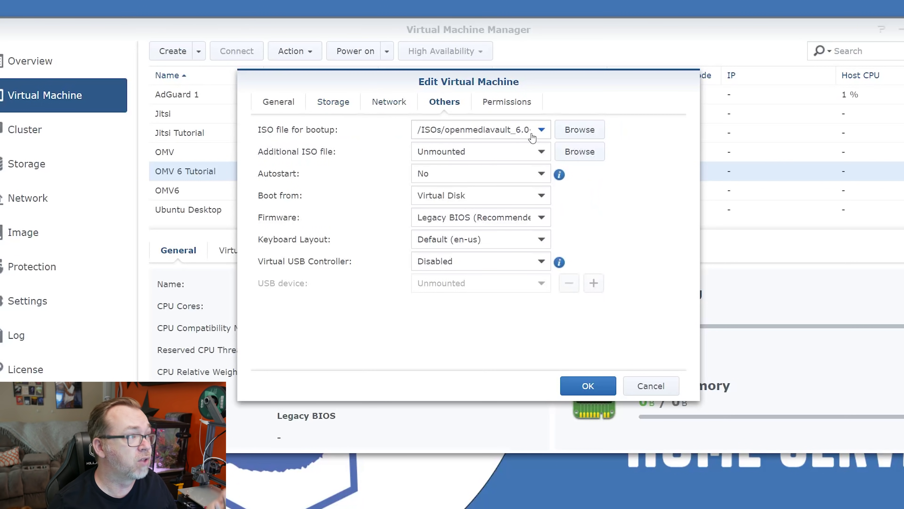
{"action": "left_click", "coordinate": [490, 96]}
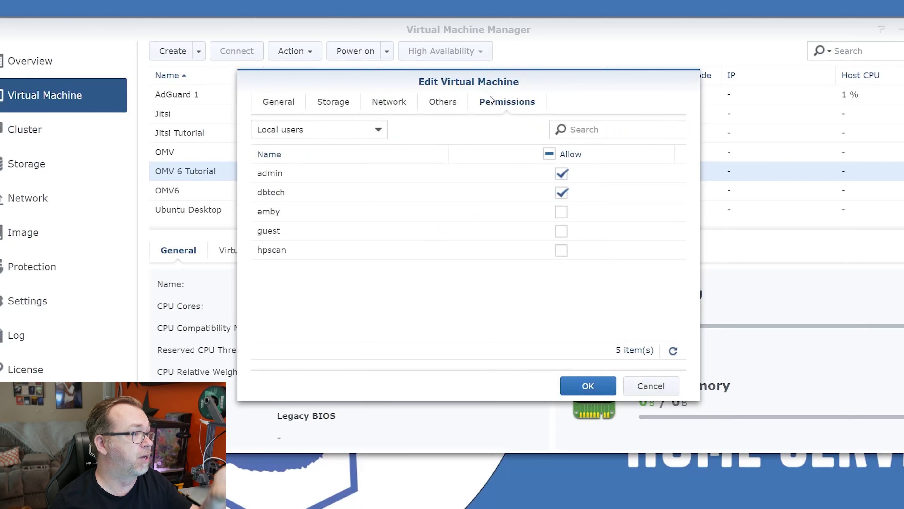
Step: Save the VM settings and power on OMV 6 Tutorial
{"action": "left_click", "coordinate": [594, 391]}
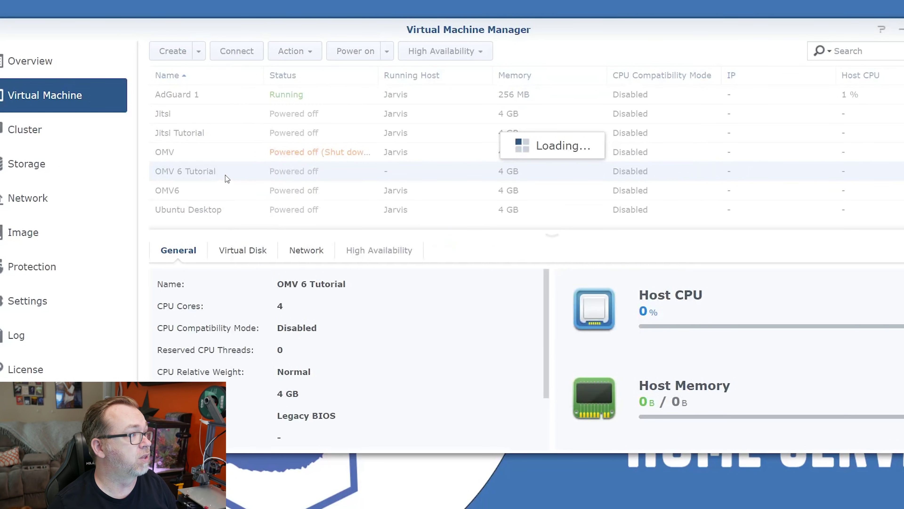
{"action": "right_click", "coordinate": [225, 176]}
{"action": "left_click", "coordinate": [263, 186]}
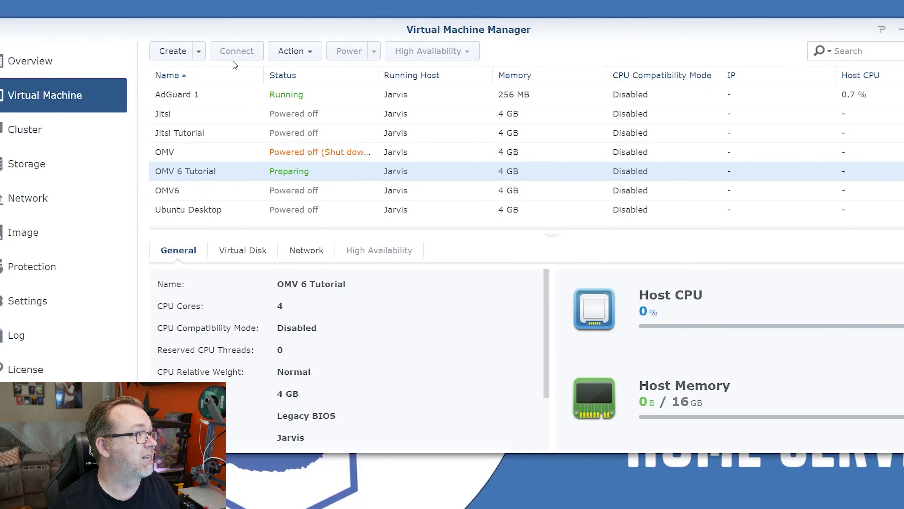
Step: Connect to the VM console and start the regular Install entry from the boot menu
{"action": "left_click", "coordinate": [236, 52]}
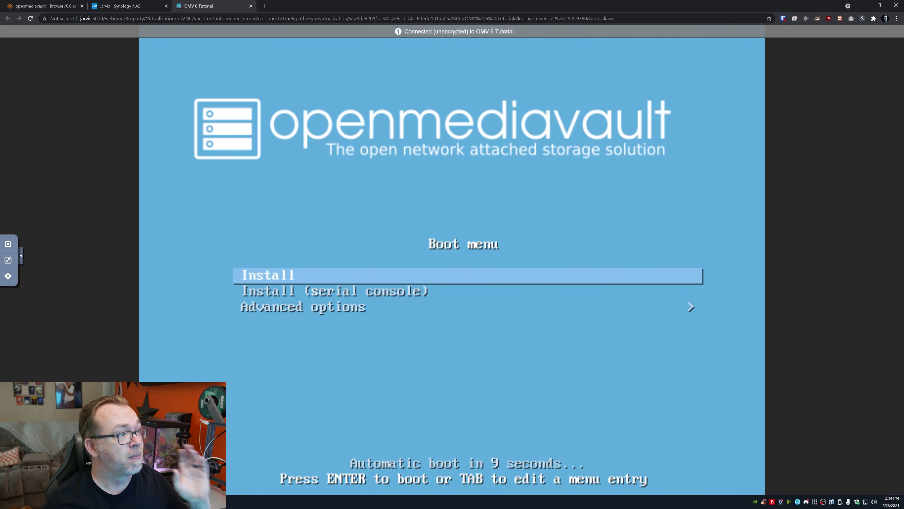
{"action": "key", "text": "Down"}
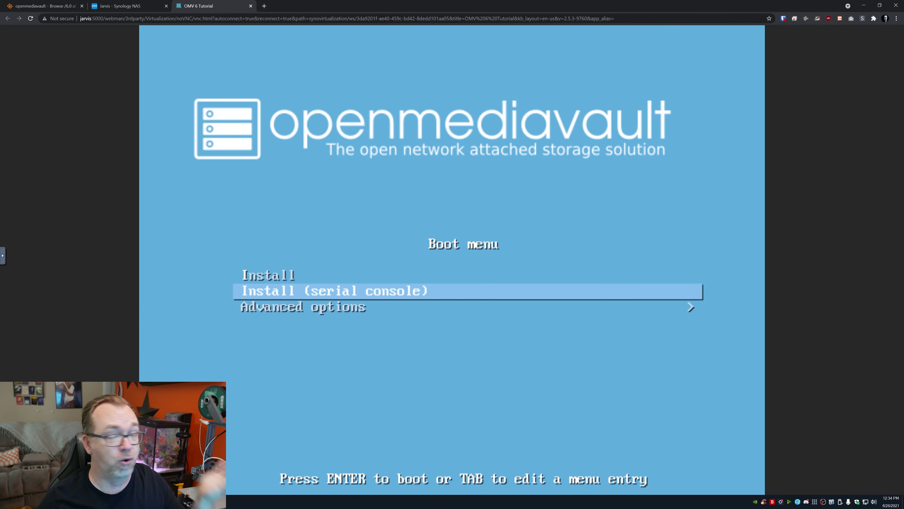
{"action": "key", "text": "Up"}
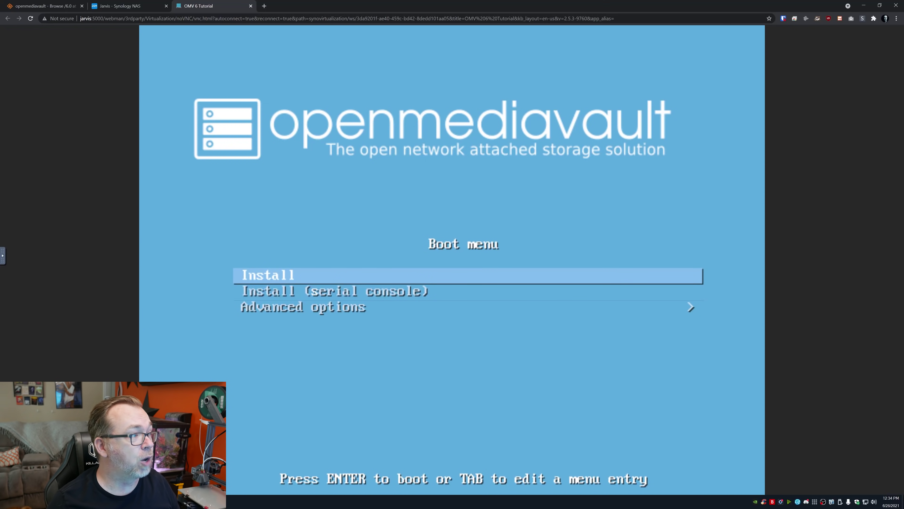
{"action": "key", "text": "Return"}
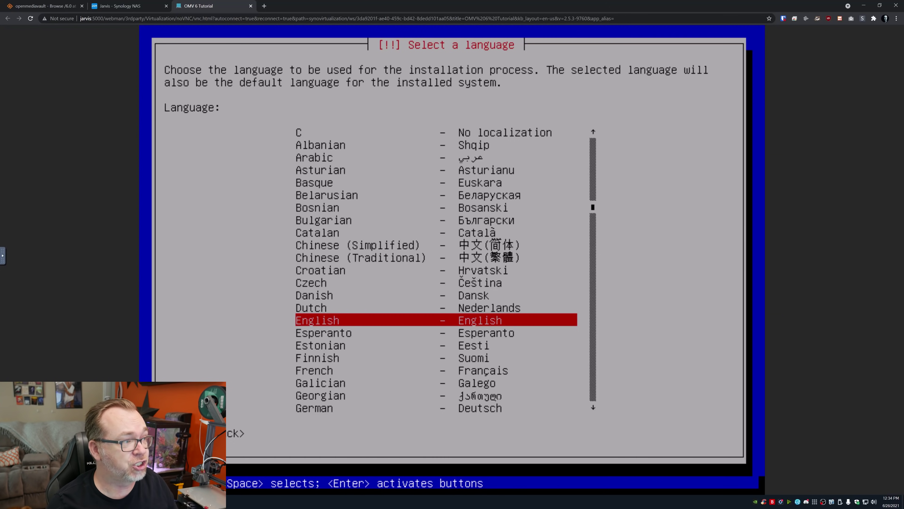
Step: Choose English language, United States location and American English keyboard
{"action": "key", "text": "Return"}
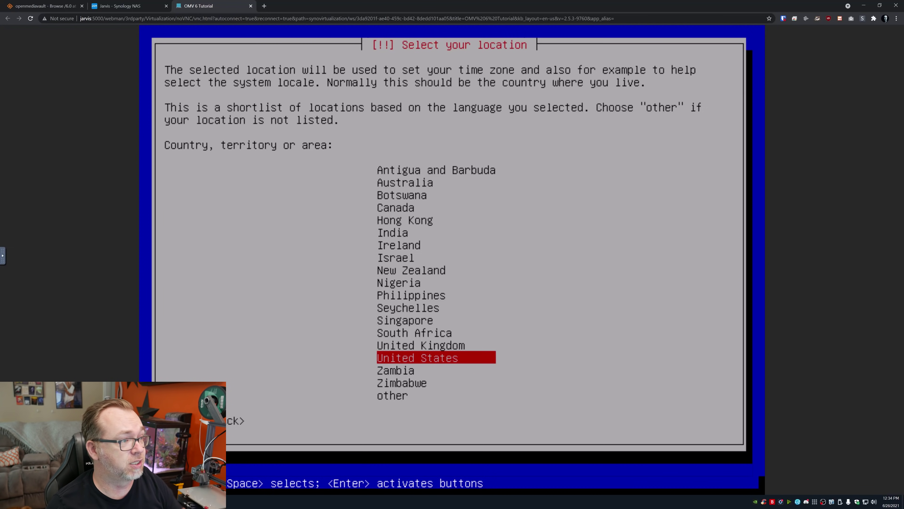
{"action": "key", "text": "Return"}
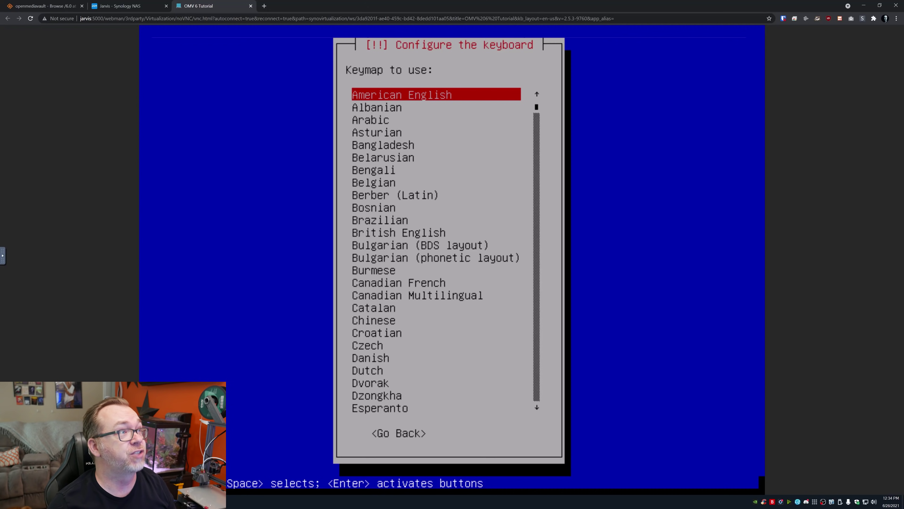
{"action": "key", "text": "Return"}
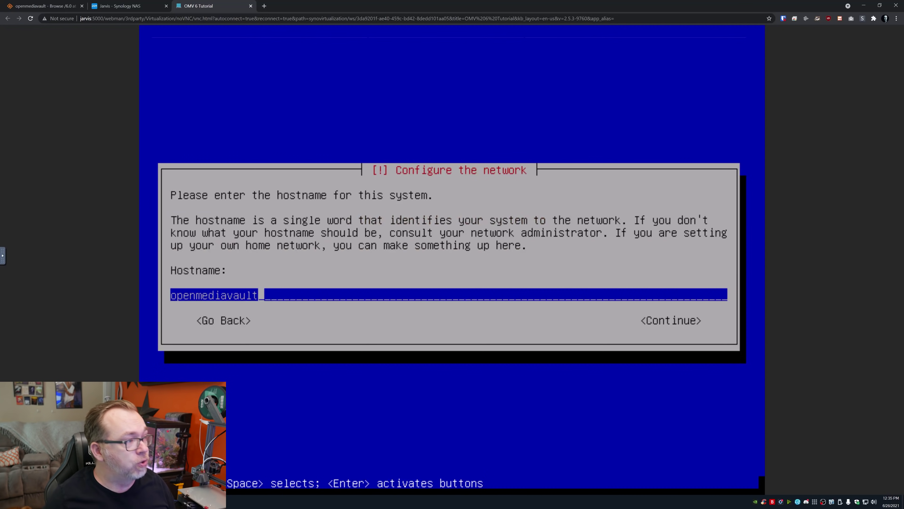
Step: Set the hostname to myomv6
{"action": "key", "text": "BackSpace"}
{"action": "key", "text": "BackSpace"}
{"action": "key", "text": "BackSpace"}
{"action": "key", "text": "BackSpace"}
{"action": "key", "text": "BackSpace"}
{"action": "key", "text": "BackSpace"}
{"action": "key", "text": "BackSpace"}
{"action": "key", "text": "BackSpace"}
{"action": "key", "text": "BackSpace"}
{"action": "key", "text": "BackSpace"}
{"action": "key", "text": "BackSpace"}
{"action": "key", "text": "BackSpace"}
{"action": "key", "text": "BackSpace"}
{"action": "key", "text": "BackSpace"}
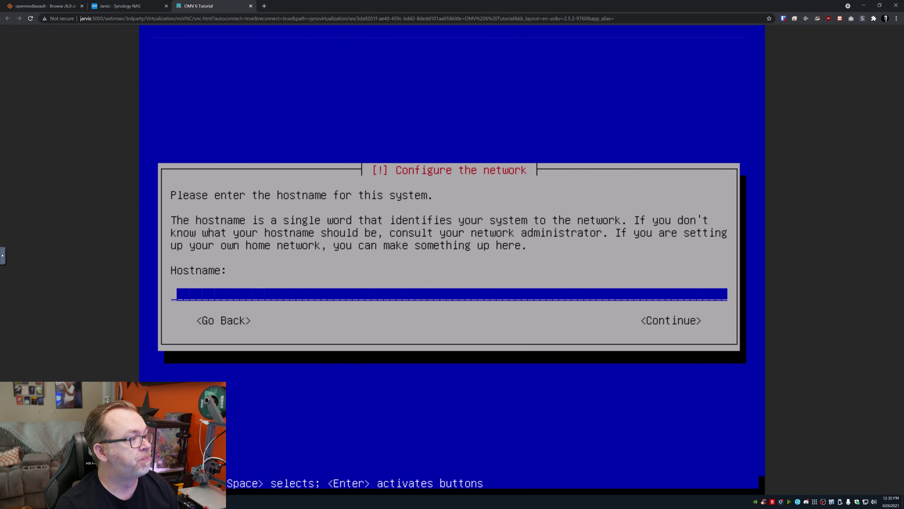
{"action": "type", "text": "myomv5"}
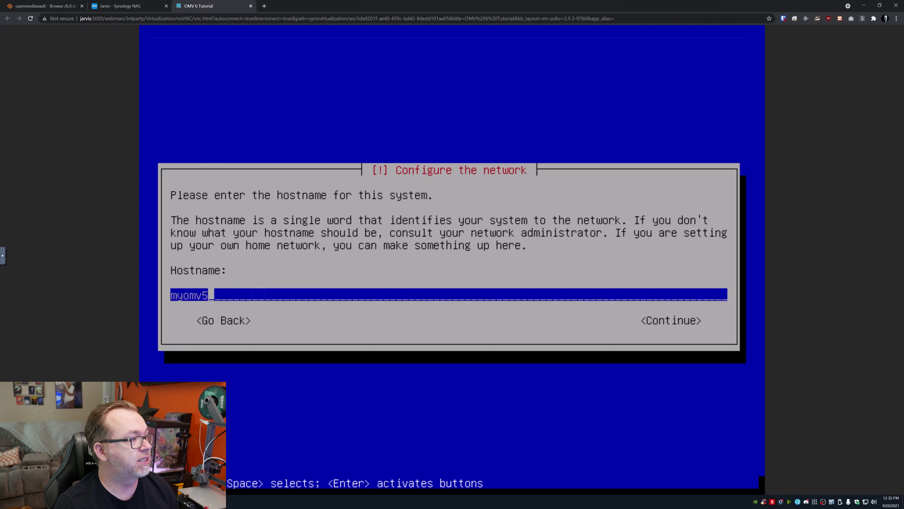
{"action": "key", "text": "BackSpace"}
{"action": "type", "text": "6"}
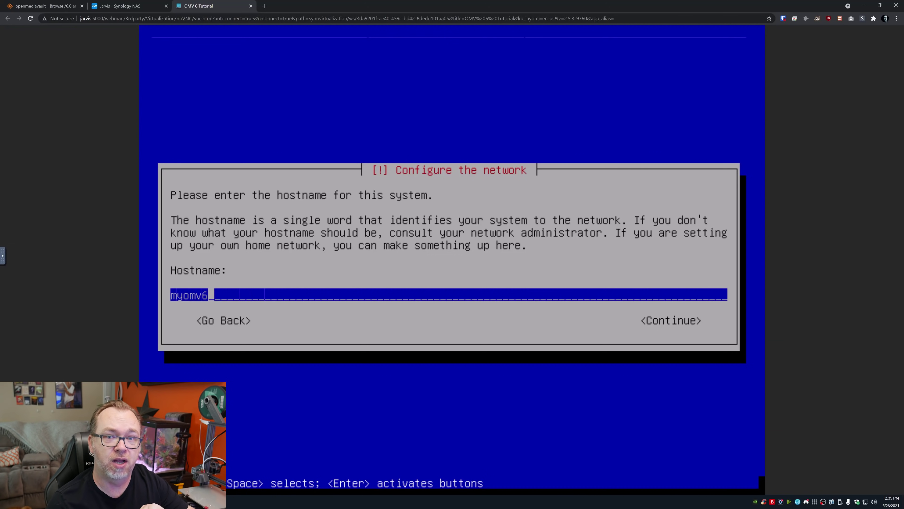
{"action": "key", "text": "Return"}
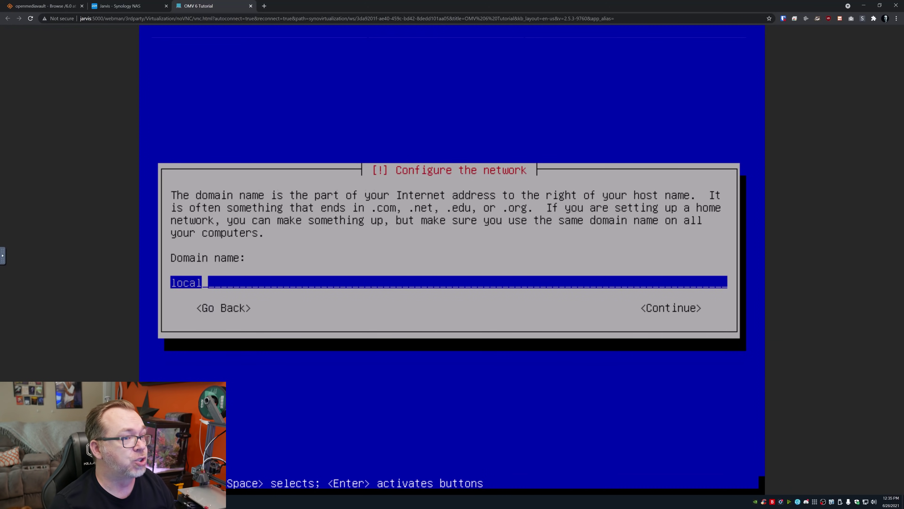
Step: Keep the domain name local, then set and confirm the root password
{"action": "key", "text": "Tab"}
{"action": "key", "text": "Return"}
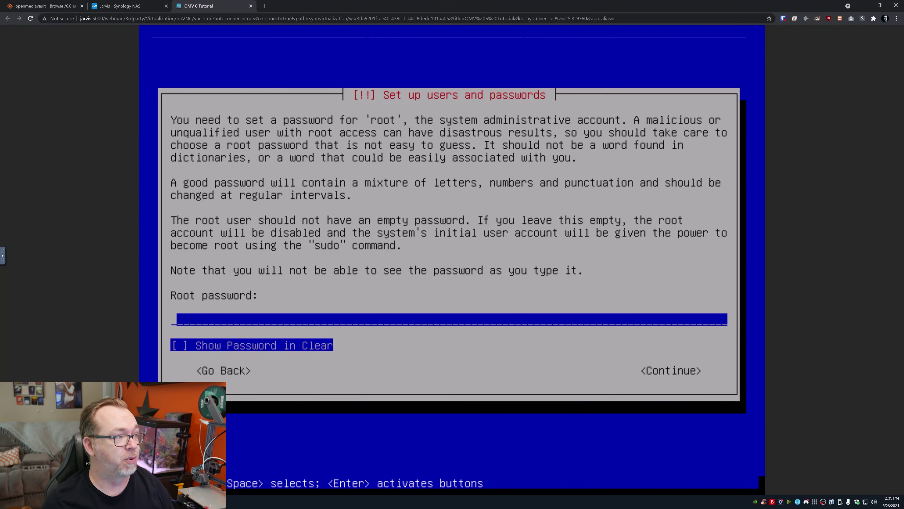
{"action": "type", "text": "***********"}
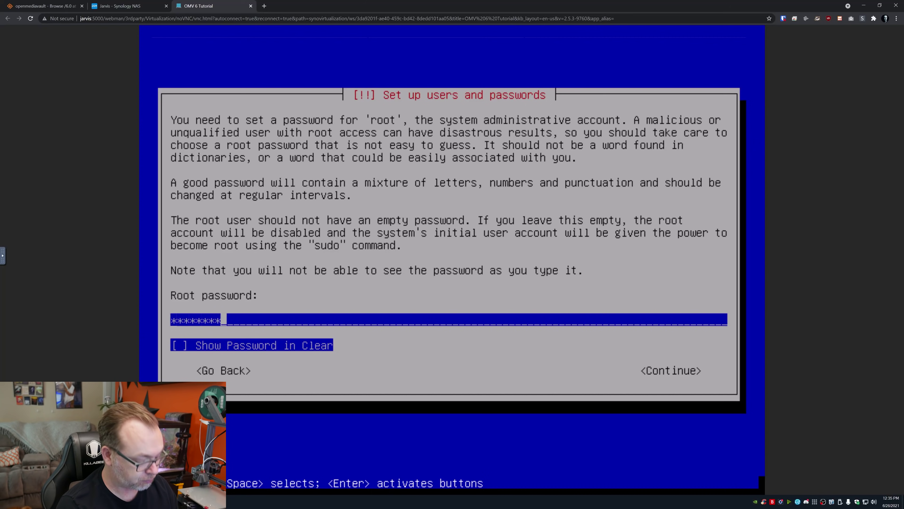
{"action": "key", "text": "Return"}
{"action": "type", "text": "***********"}
{"action": "key", "text": "Return"}
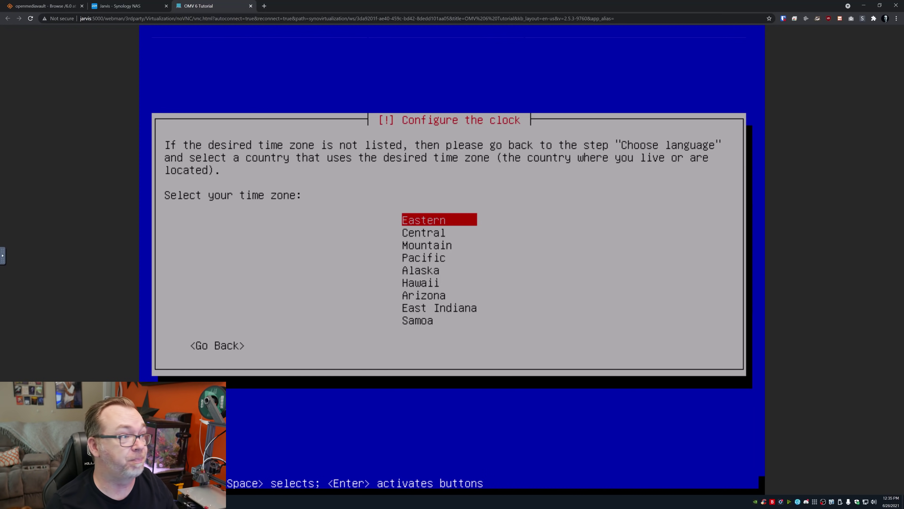
Step: Choose the Mountain time zone and acknowledge the multiple-disk warning
{"action": "key", "text": "Down"}
{"action": "key", "text": "Down"}
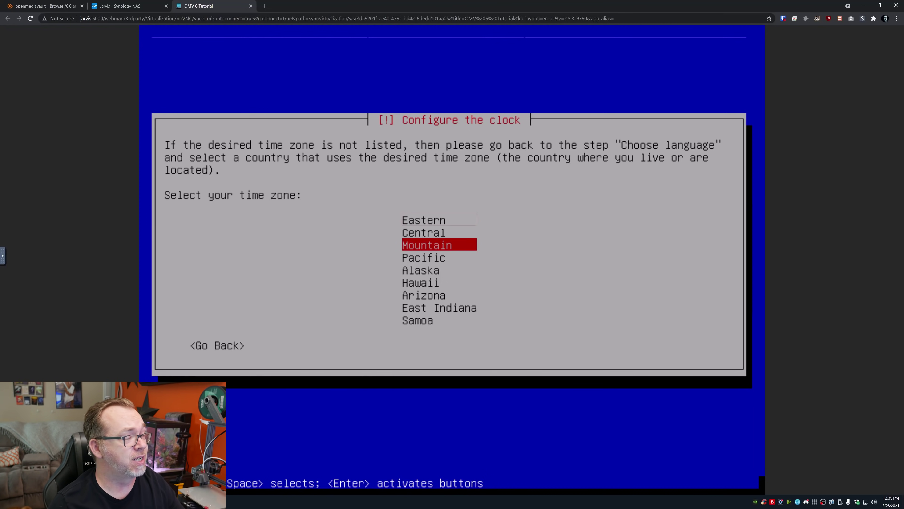
{"action": "key", "text": "Return"}
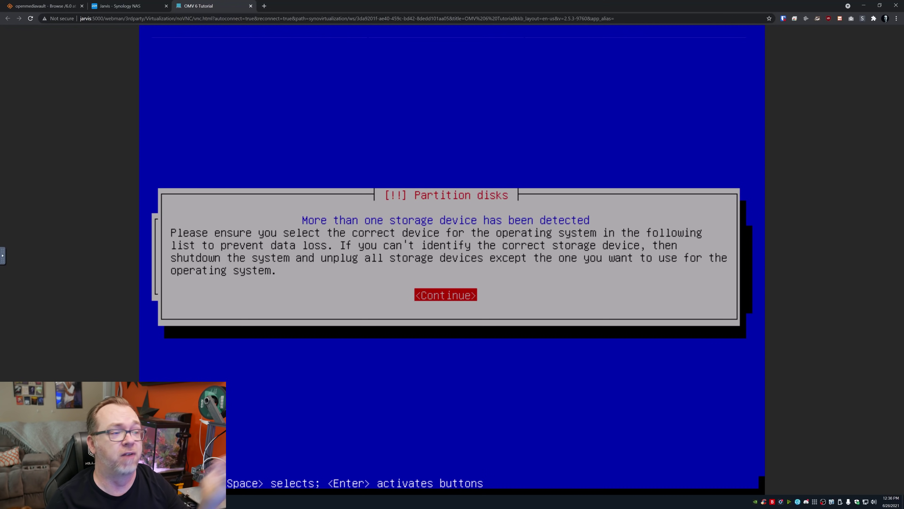
{"action": "key", "text": "Return"}
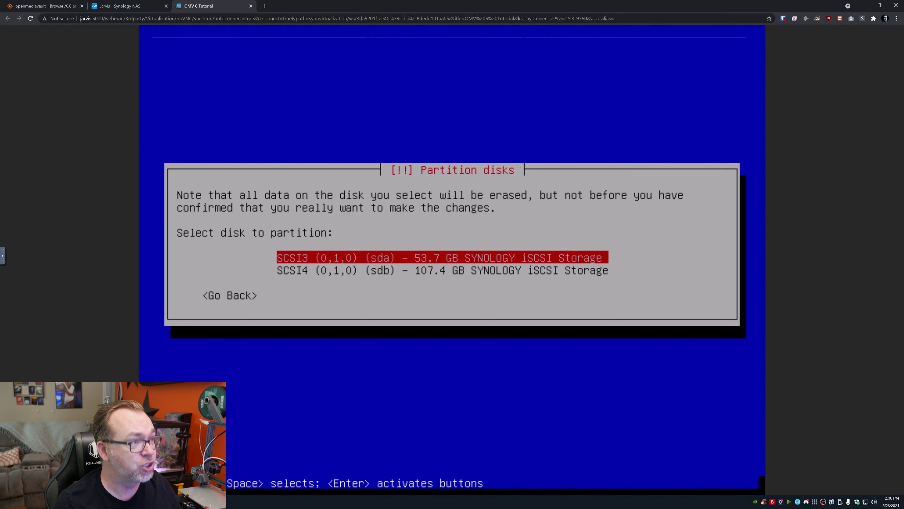
Step: Install onto the 53.7 GB sda disk with a United States mirror, then reboot
{"action": "key", "text": "Return"}
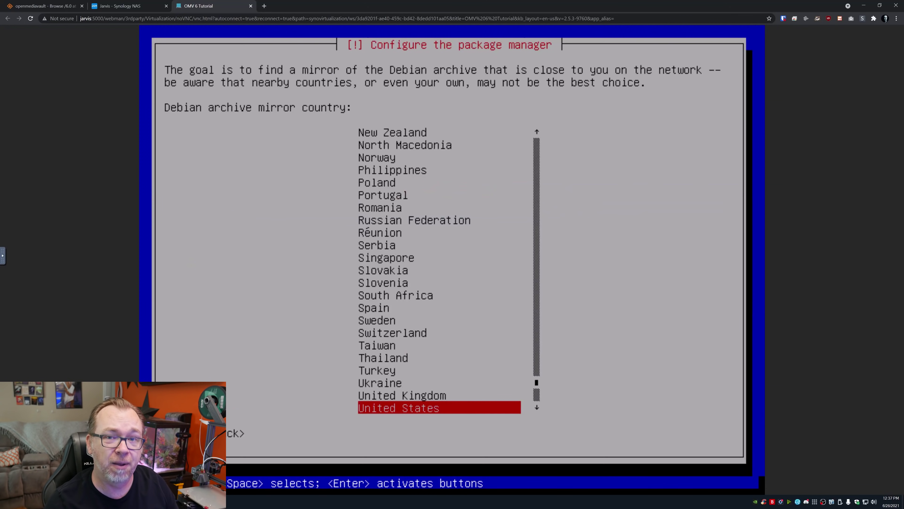
{"action": "key", "text": "Return"}
{"action": "key", "text": "Return"}
{"action": "key", "text": "Return"}
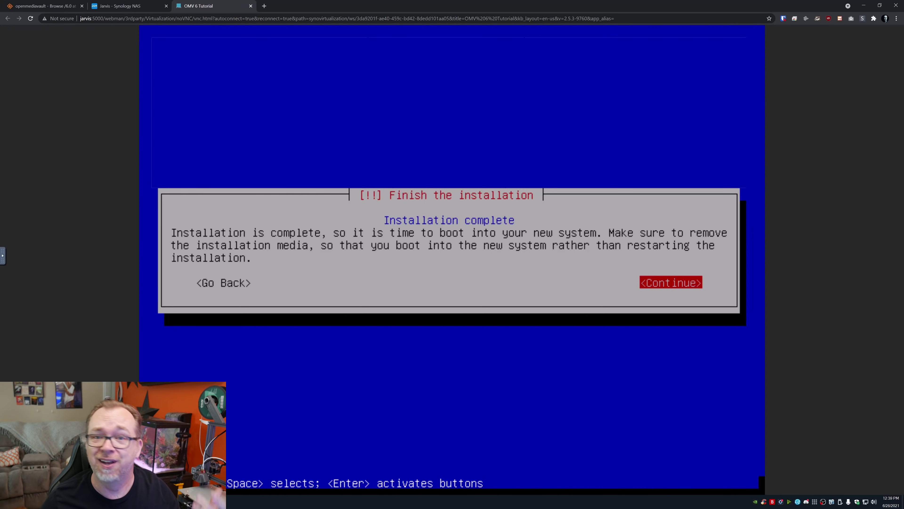
{"action": "key", "text": "Return"}
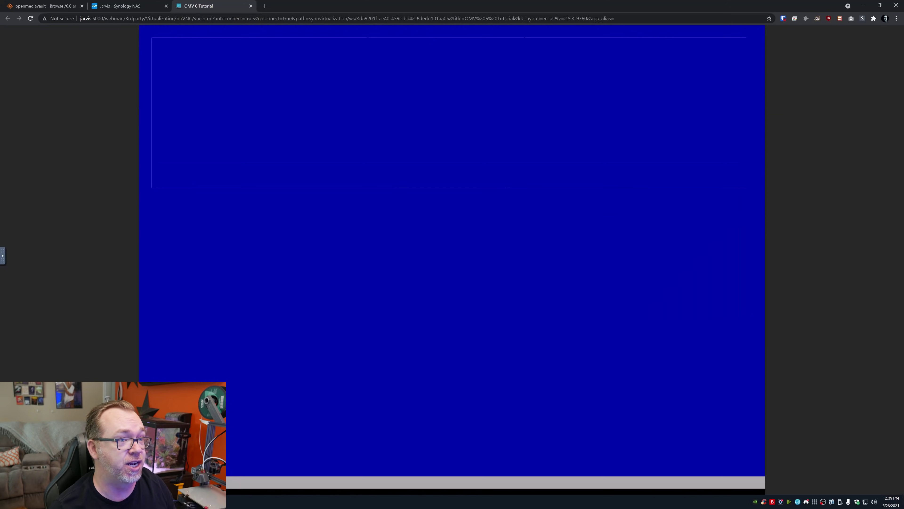
{"action": "key", "text": "Return"}
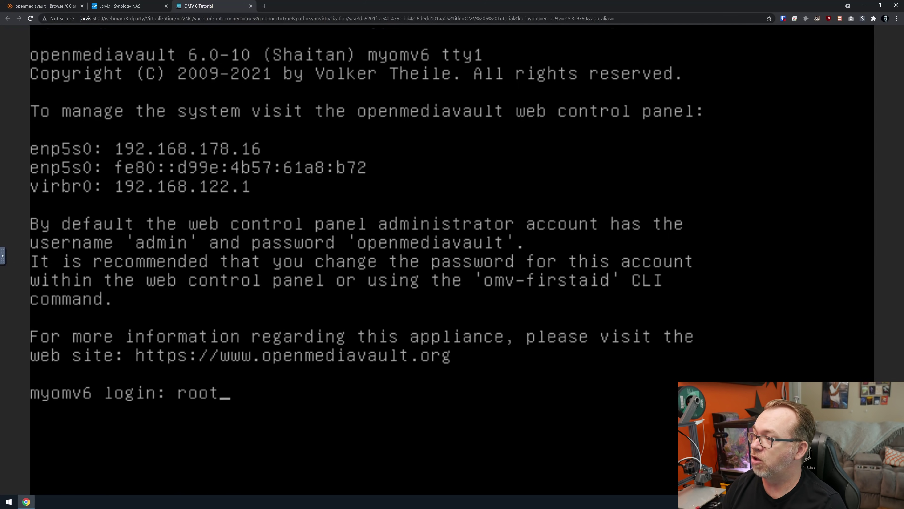
Step: Log in as root and run ip addr show to find ens3 at 192.168.1.166
{"action": "key", "text": "Return"}
{"action": "key", "text": "Return"}
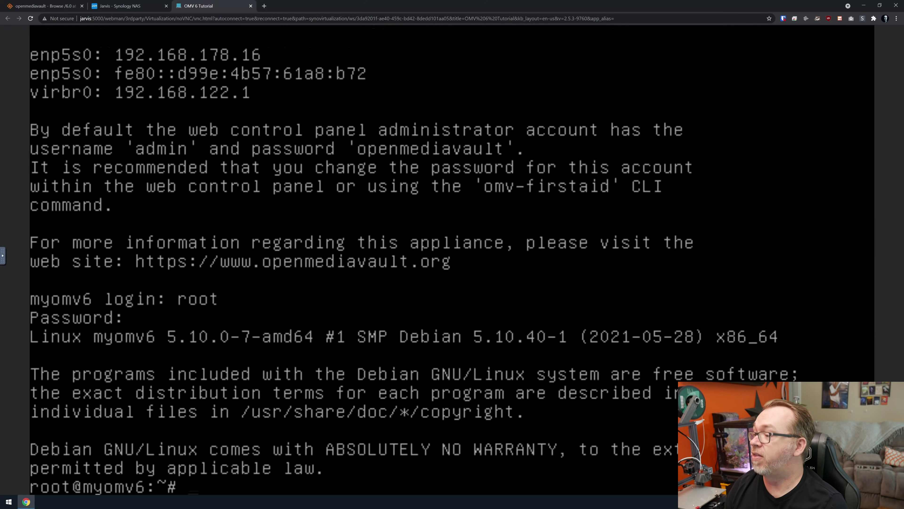
{"action": "type", "text": "ip addr show"}
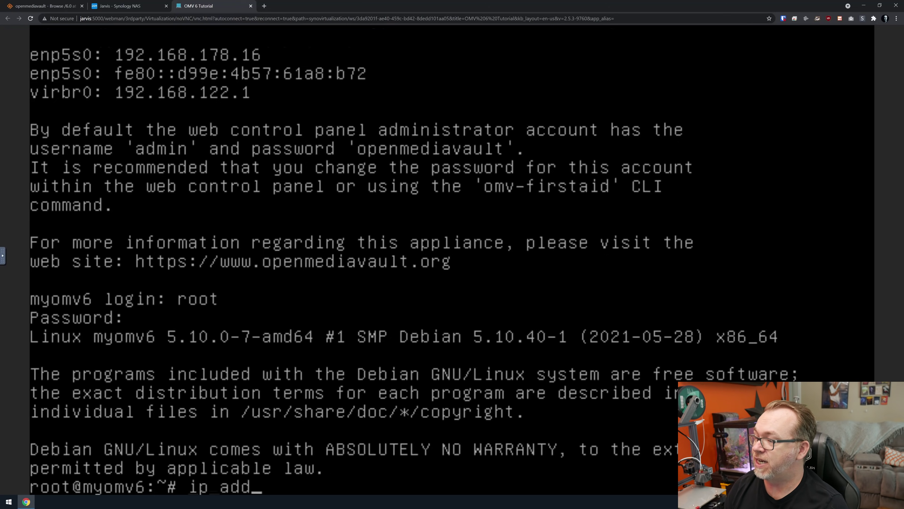
{"action": "key", "text": "Return"}
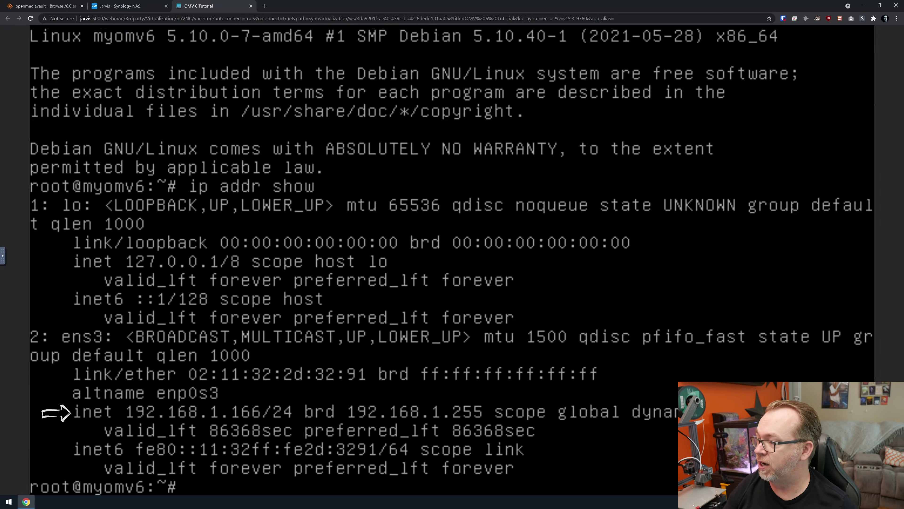
{"action": "key", "text": "ctrl+t"}
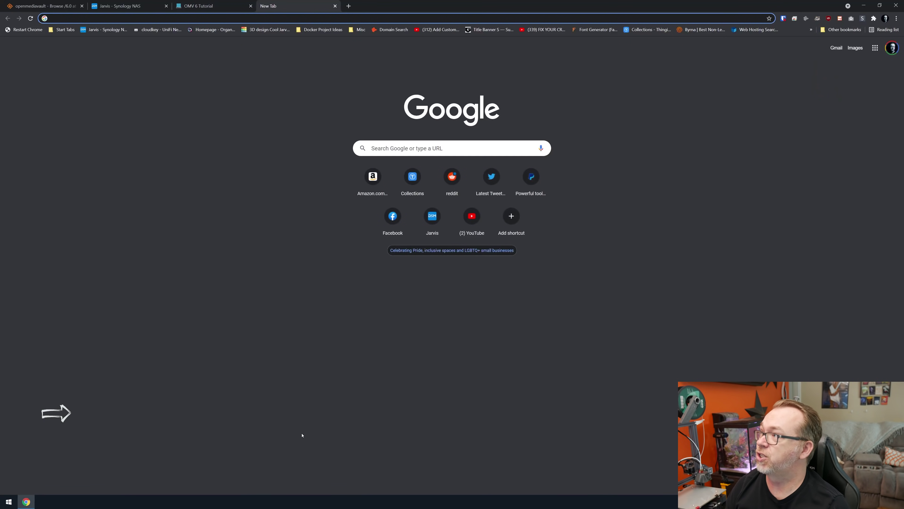
{"action": "type", "text": "myomv6"}
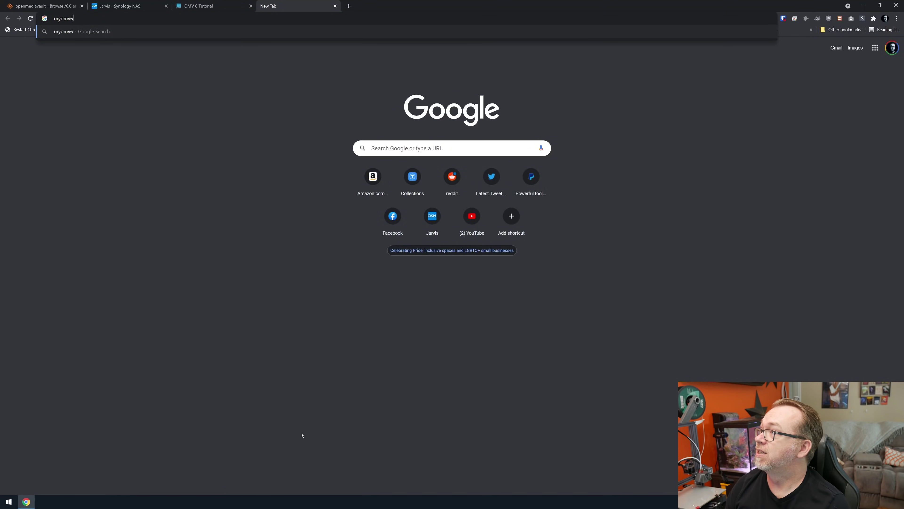
{"action": "type", "text": ".local"}
{"action": "key", "text": "Return"}
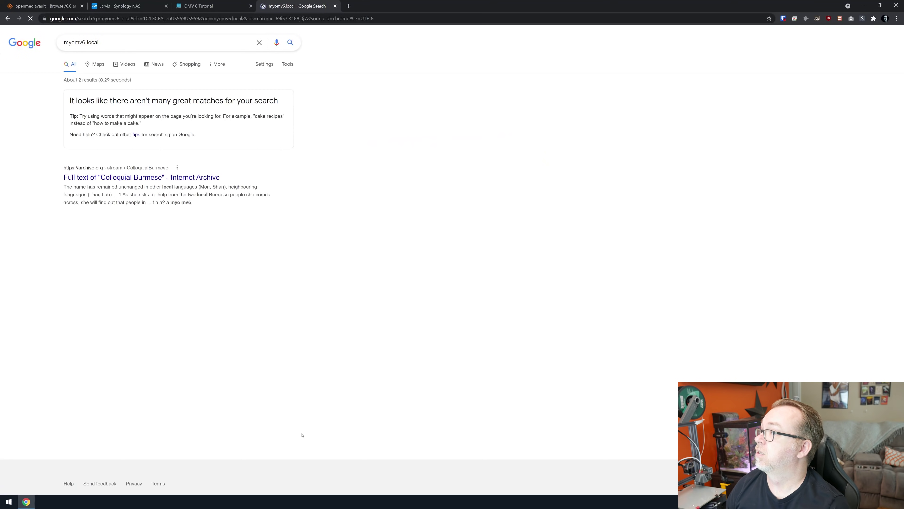
{"action": "left_click_drag", "start_coordinate": [192, 49], "coordinate": [189, 48]}
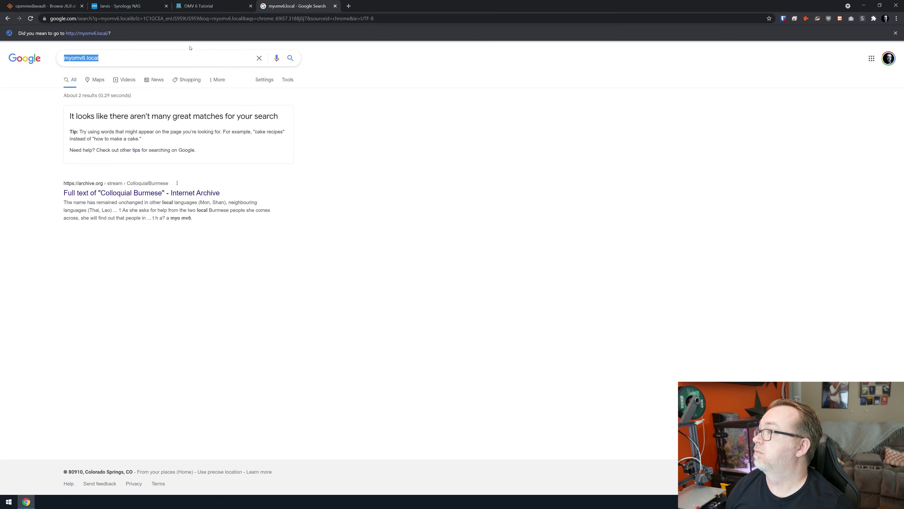
{"action": "left_click", "coordinate": [183, 22]}
{"action": "left_click", "coordinate": [101, 34]}
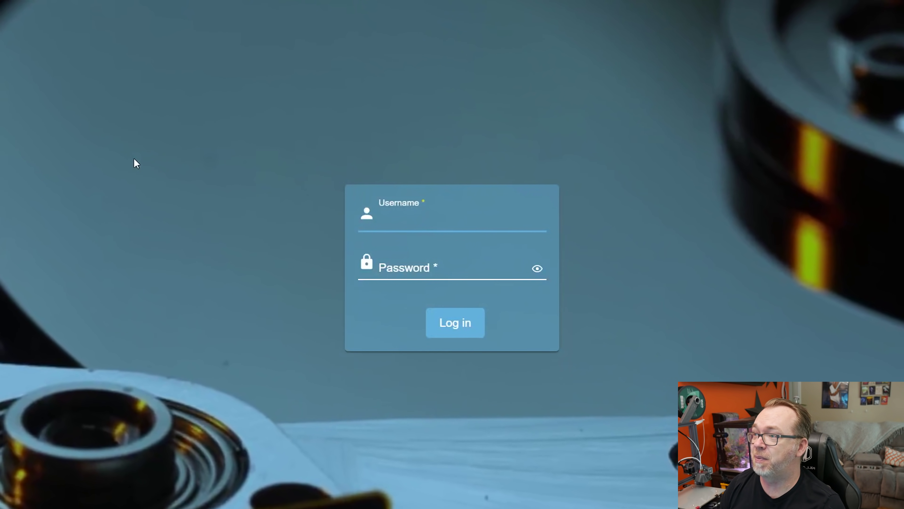
Step: Log in to the web interface as admin with the account password
{"action": "type", "text": "admin"}
{"action": "key", "text": "Tab"}
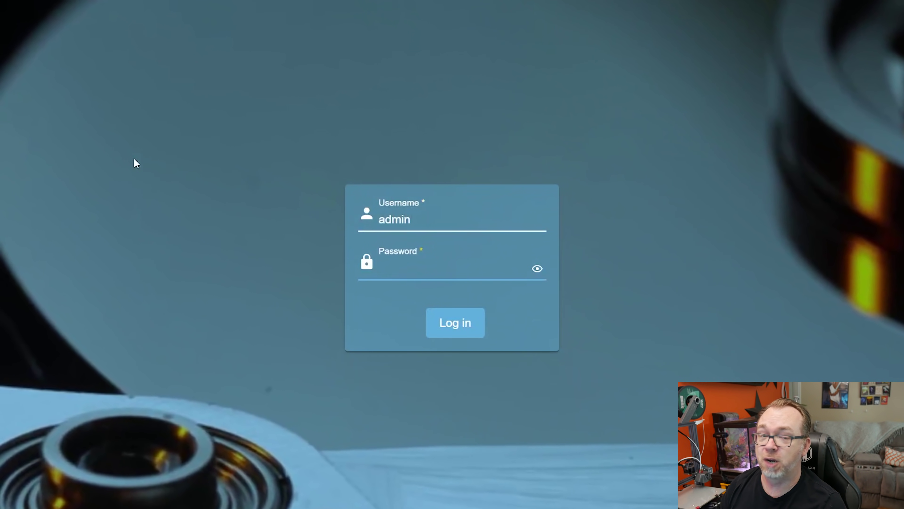
{"action": "type", "text": "••••••••••••••"}
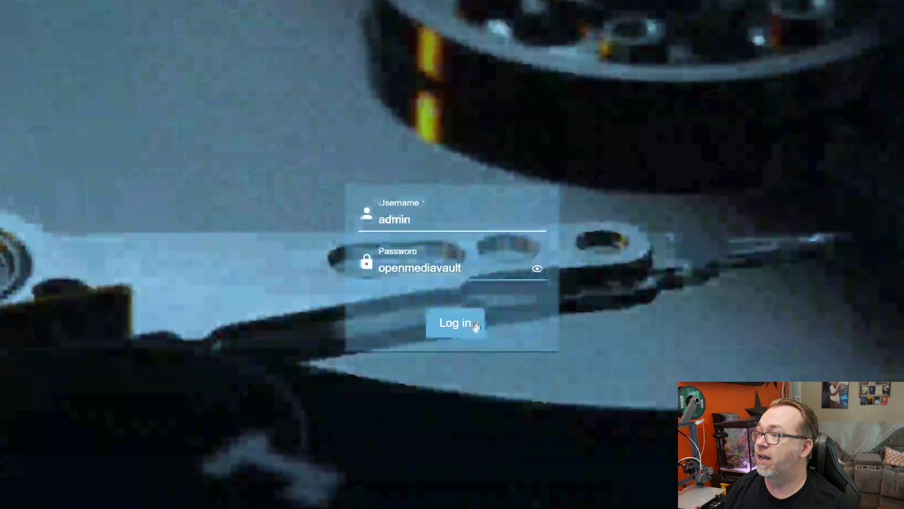
{"action": "left_click", "coordinate": [475, 324]}
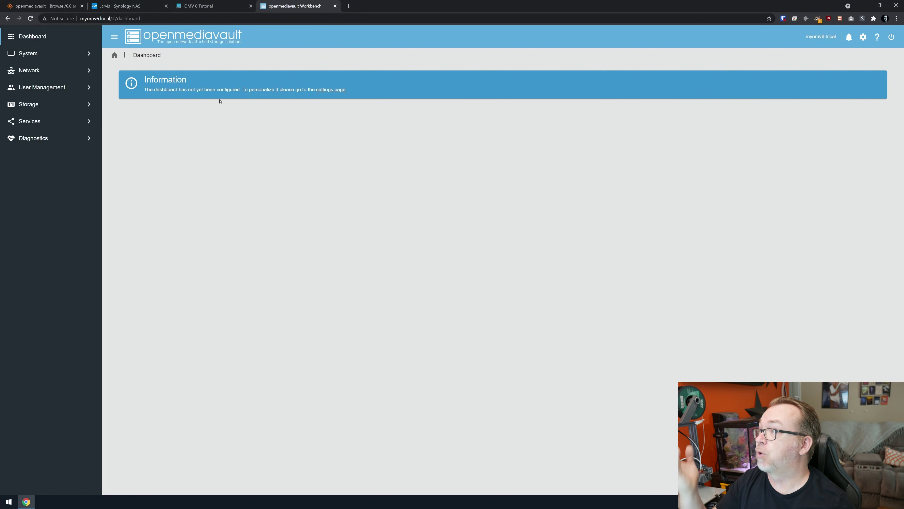
Step: Enable all ten dashboard widgets, from System Information and Memory through CPU, File Systems and Load Average
{"action": "left_click", "coordinate": [331, 89]}
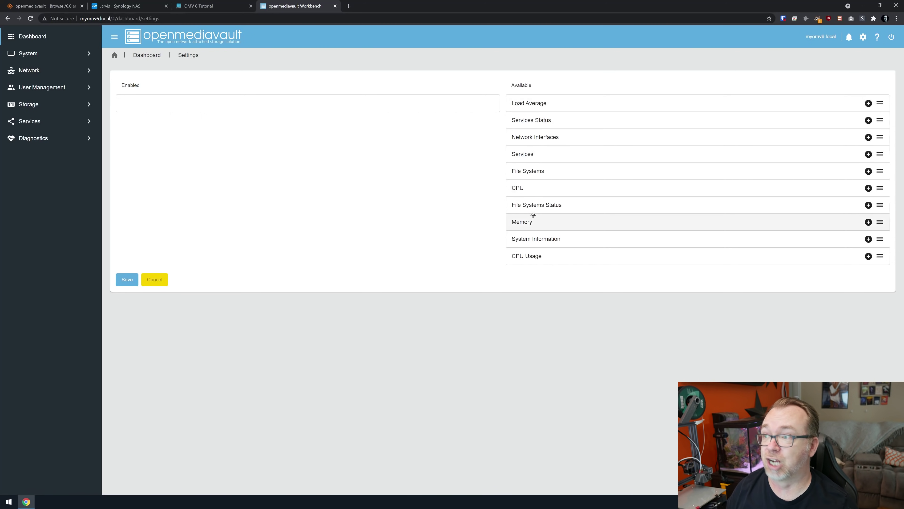
{"action": "left_click_drag", "start_coordinate": [534, 239], "coordinate": [315, 127]}
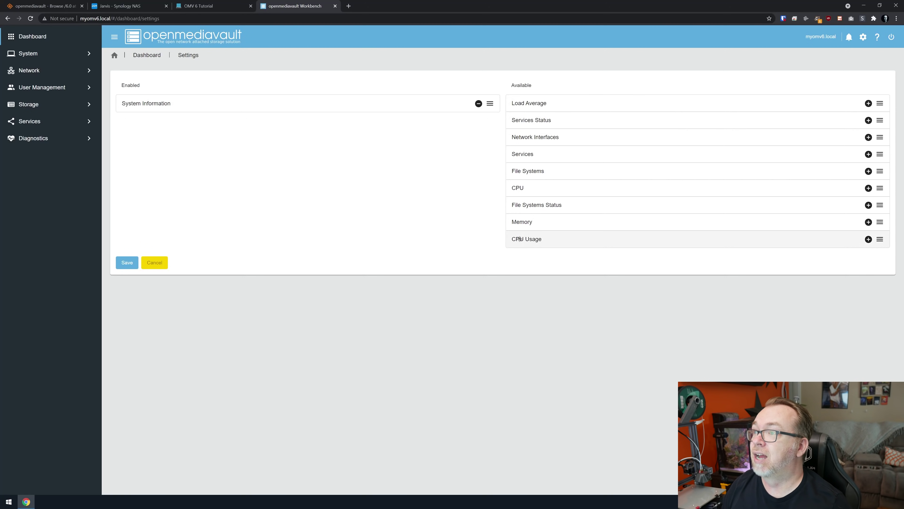
{"action": "left_click_drag", "start_coordinate": [522, 223], "coordinate": [229, 120]}
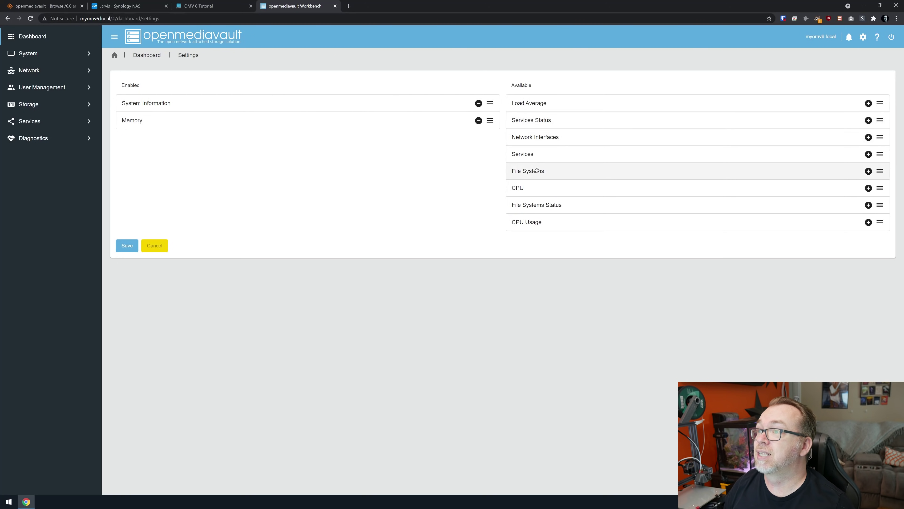
{"action": "left_click_drag", "start_coordinate": [527, 157], "coordinate": [263, 142]}
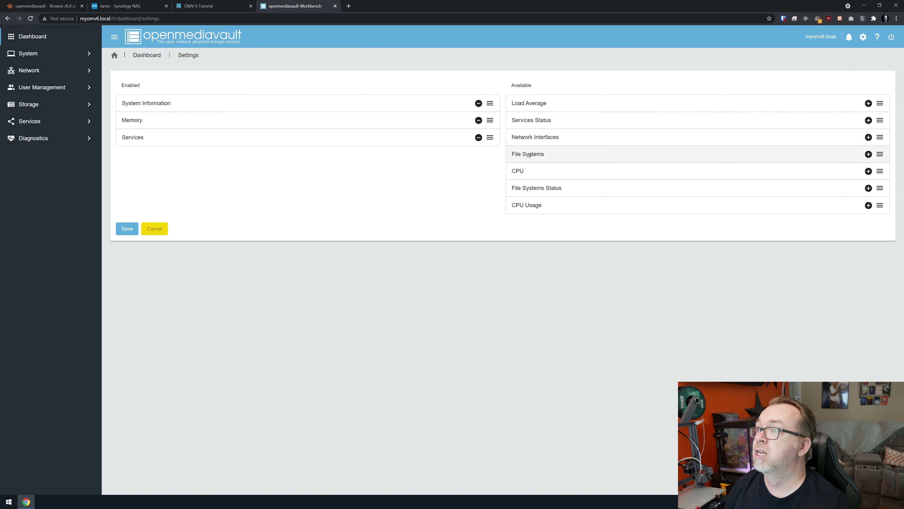
{"action": "left_click_drag", "start_coordinate": [526, 165], "coordinate": [299, 157]}
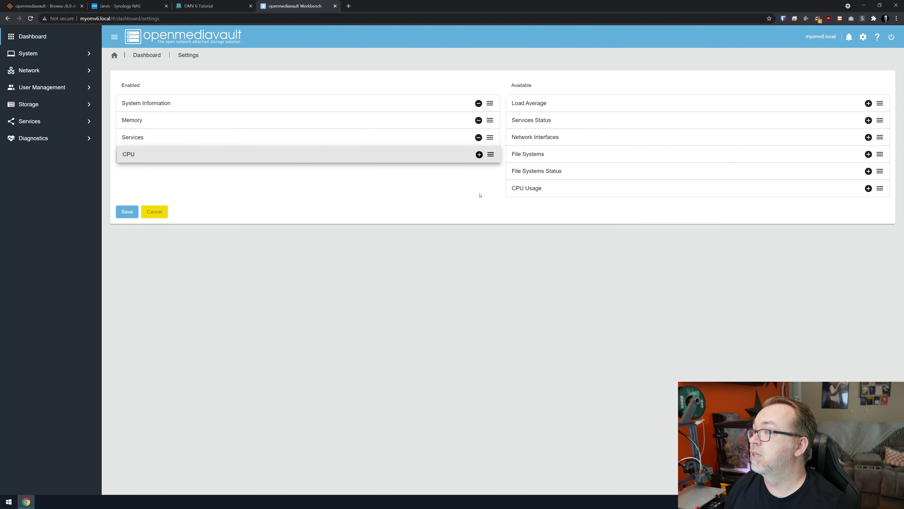
{"action": "left_click_drag", "start_coordinate": [512, 185], "coordinate": [128, 170]}
{"action": "left_click_drag", "start_coordinate": [529, 154], "coordinate": [354, 189]}
{"action": "left_click_drag", "start_coordinate": [547, 137], "coordinate": [274, 188]}
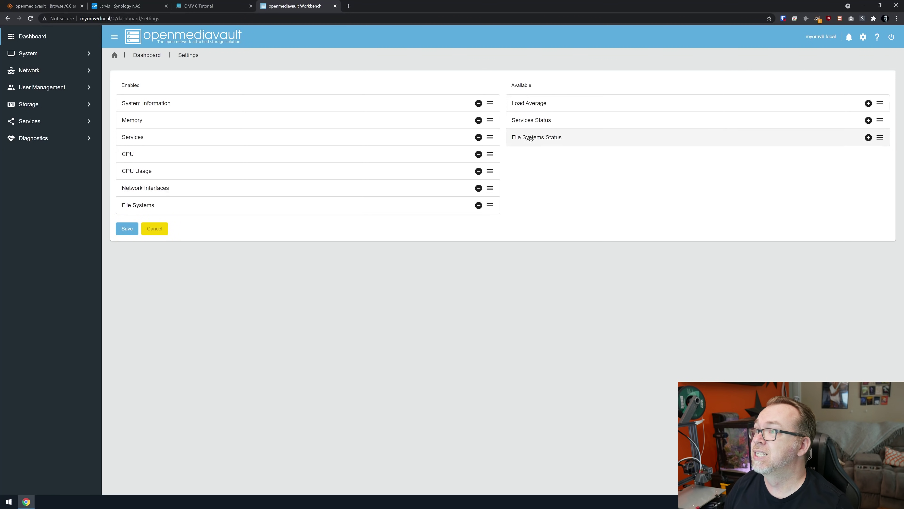
{"action": "left_click_drag", "start_coordinate": [534, 137], "coordinate": [323, 225]}
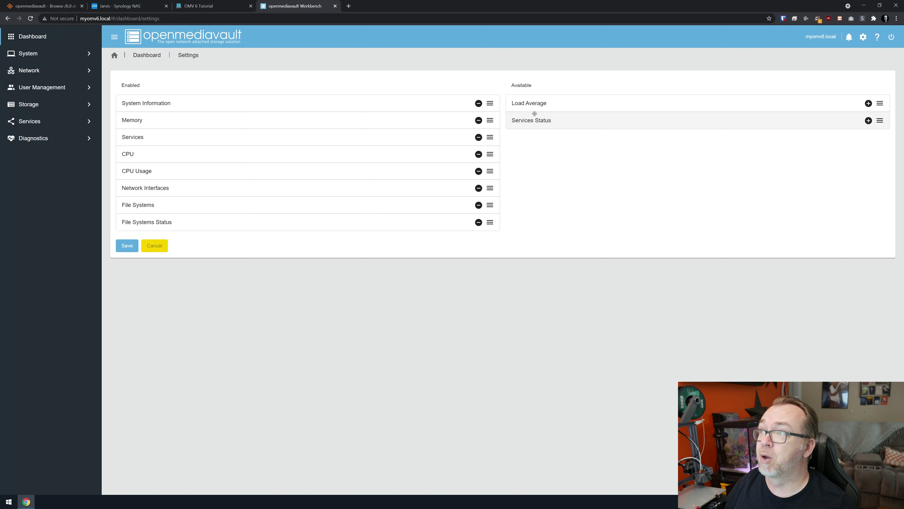
{"action": "left_click_drag", "start_coordinate": [534, 119], "coordinate": [246, 152]}
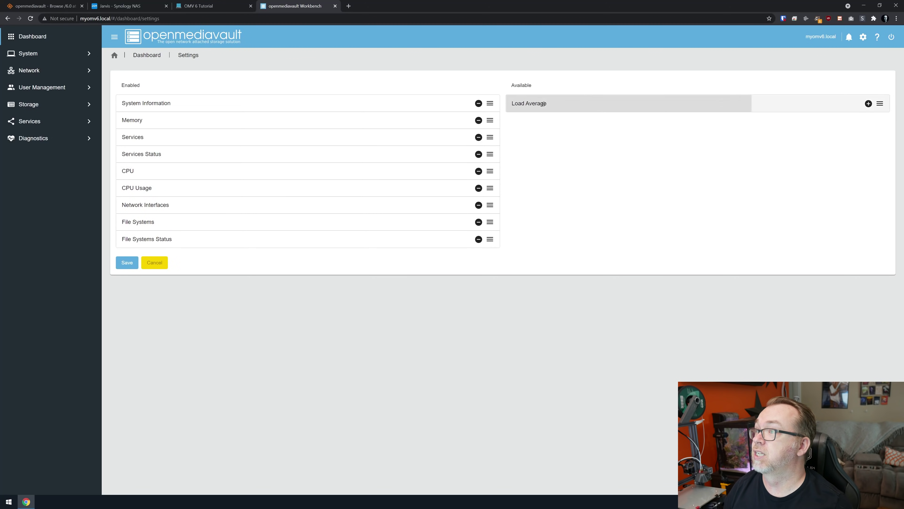
{"action": "left_click_drag", "start_coordinate": [543, 104], "coordinate": [297, 202]}
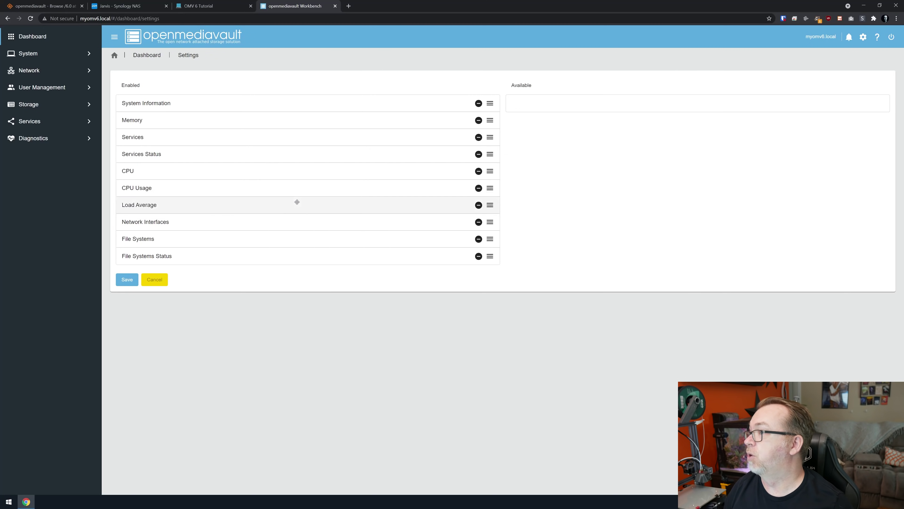
Step: Save the dashboard layout and go to the System settings section
{"action": "left_click", "coordinate": [130, 282]}
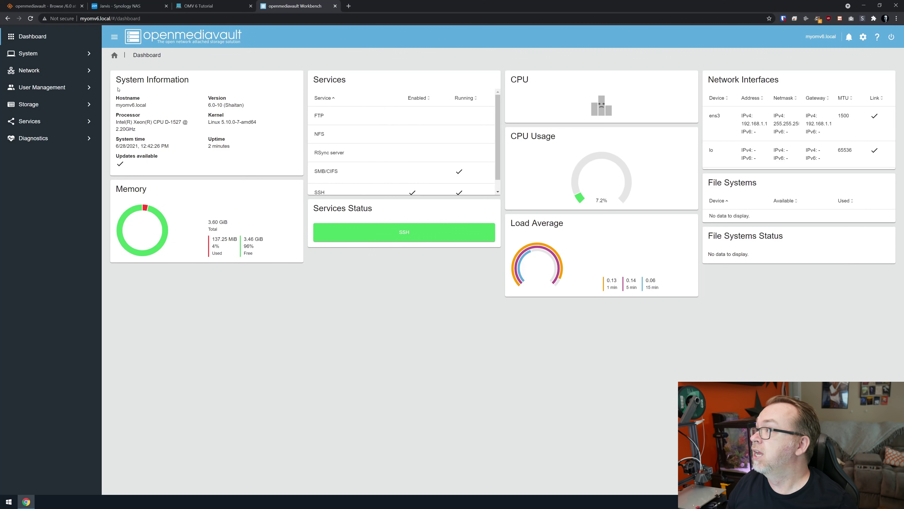
{"action": "left_click", "coordinate": [55, 59]}
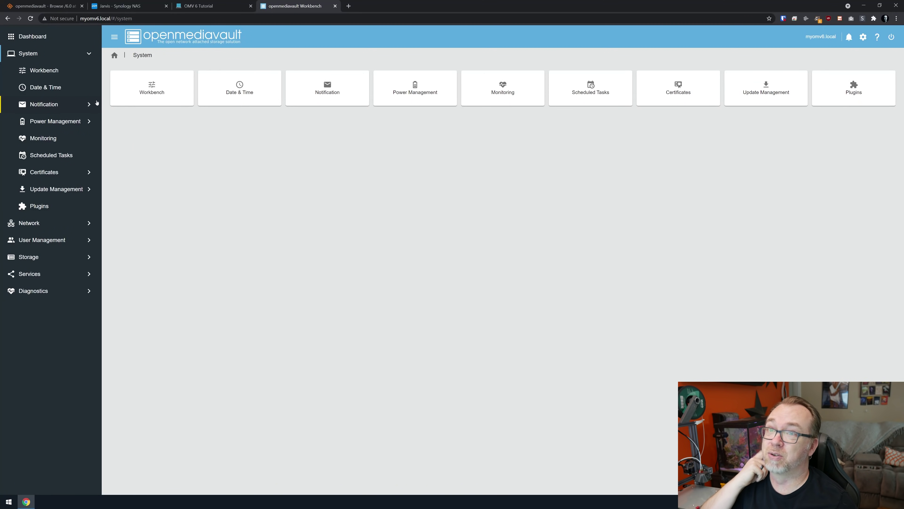
Step: Change the Workbench port from 80 to 81, set Auto logout to Disabled, and save
{"action": "left_click", "coordinate": [56, 75]}
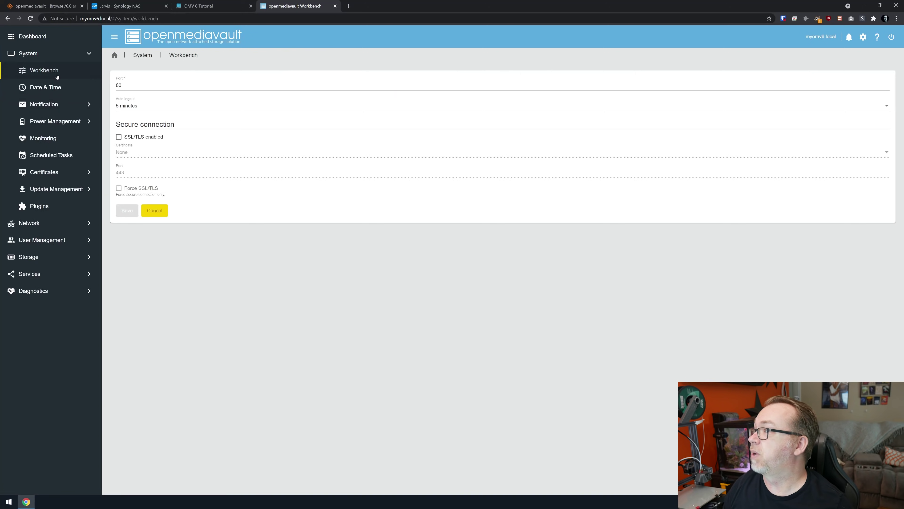
{"action": "double_click", "coordinate": [125, 85]}
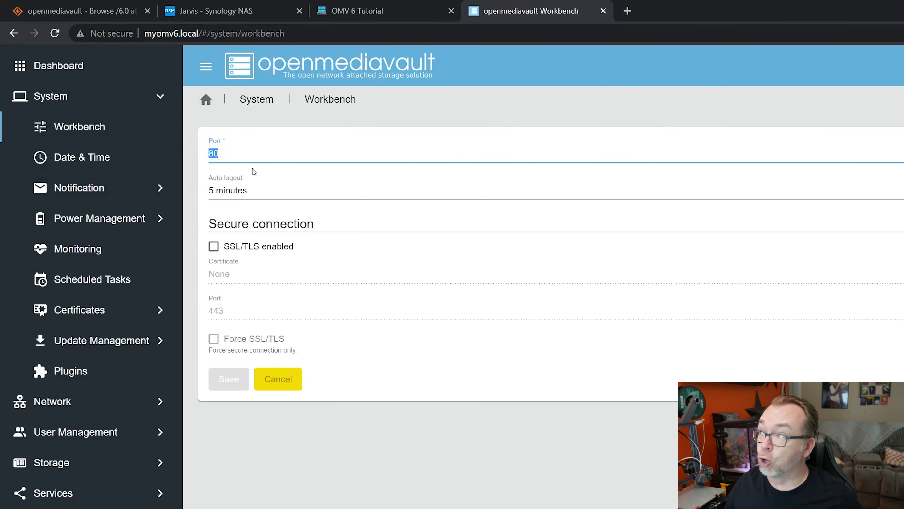
{"action": "type", "text": "81"}
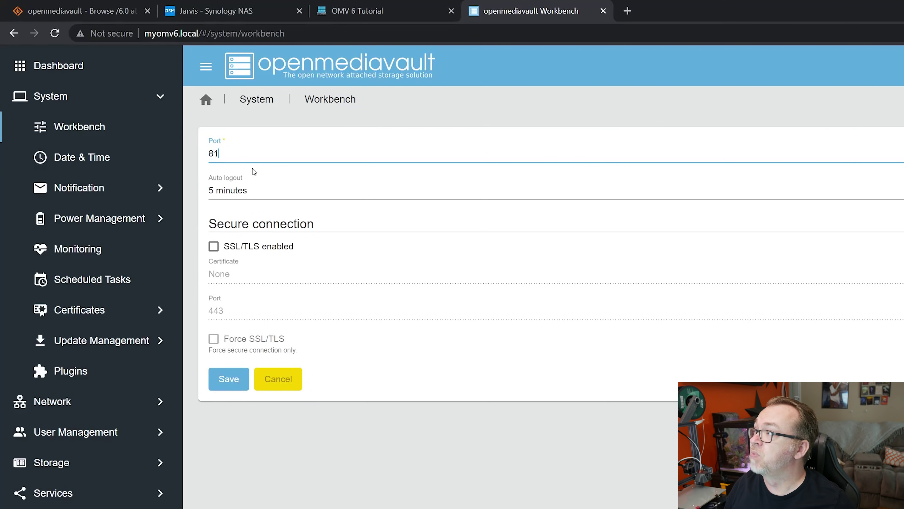
{"action": "left_click", "coordinate": [266, 200]}
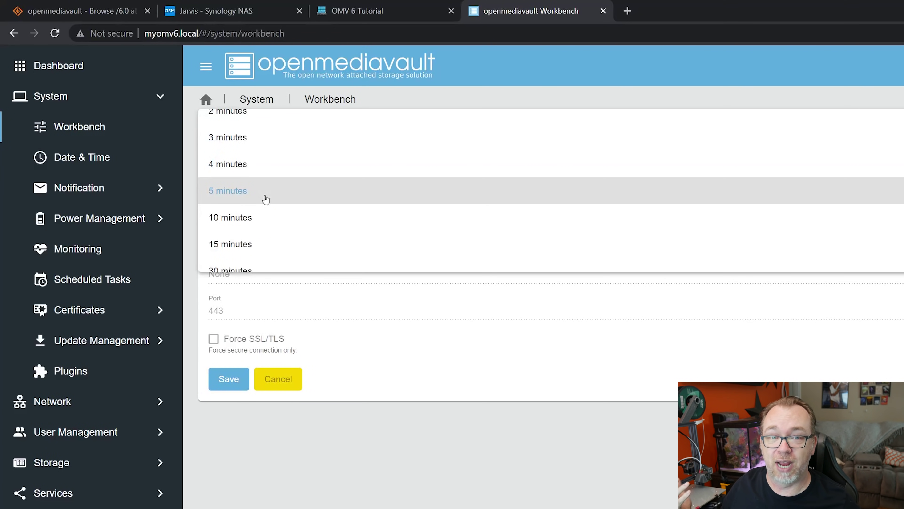
{"action": "scroll", "coordinate": [265, 200], "scroll_direction": "down", "scroll_amount": 2}
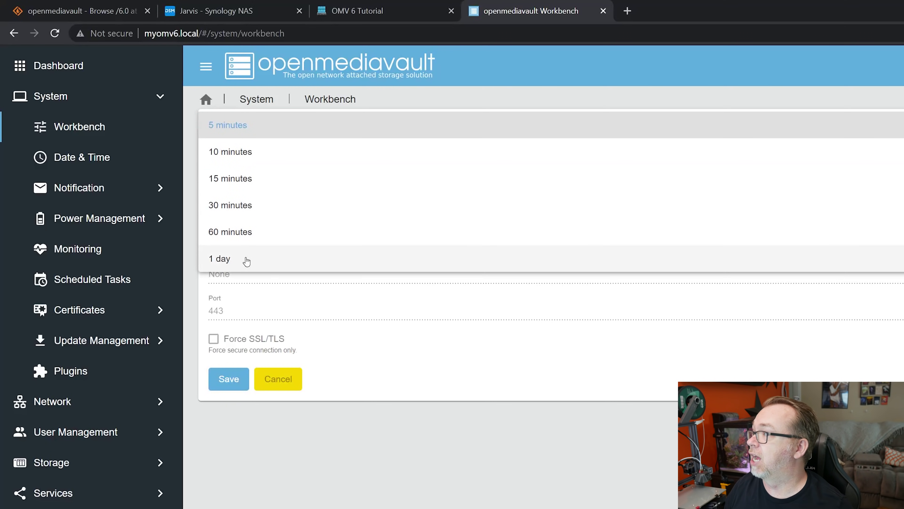
{"action": "scroll", "coordinate": [244, 260], "scroll_direction": "up", "scroll_amount": 4}
{"action": "left_click", "coordinate": [210, 123]}
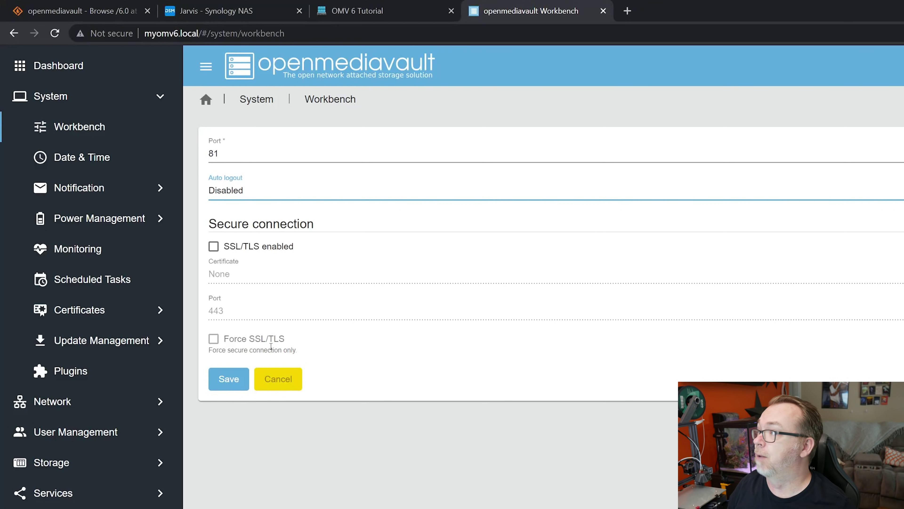
{"action": "left_click", "coordinate": [226, 376]}
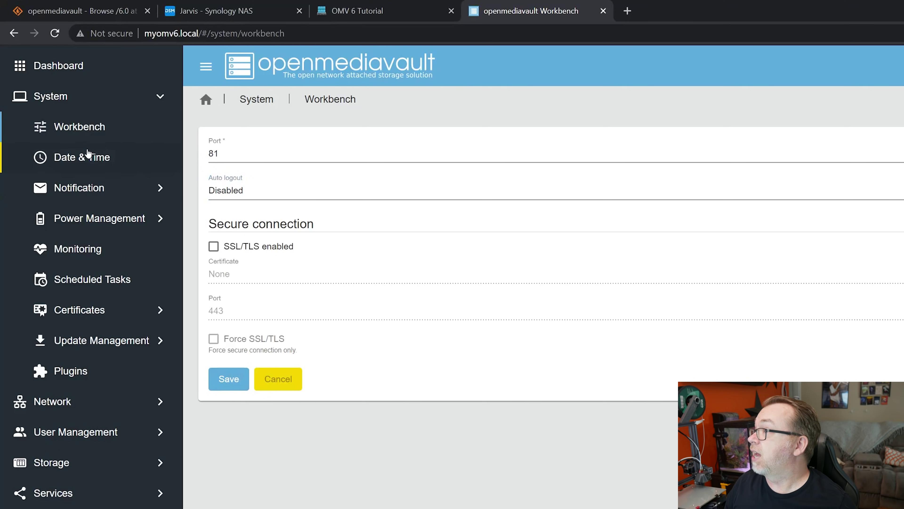
Step: Set and save the time zone as America/Denver, then bring up the Notification Settings form
{"action": "left_click", "coordinate": [98, 156]}
{"action": "left_click", "coordinate": [253, 160]}
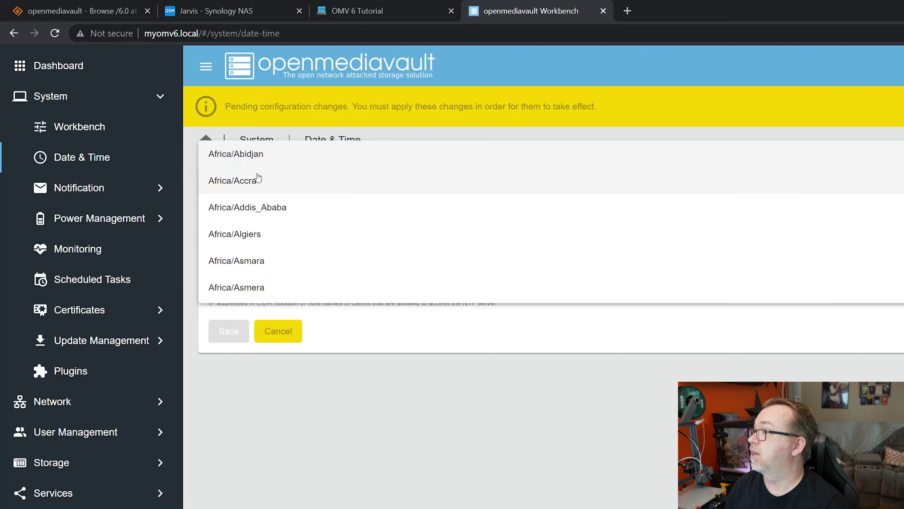
{"action": "scroll", "coordinate": [258, 178], "scroll_direction": "down", "scroll_amount": 20}
{"action": "scroll", "coordinate": [274, 234], "scroll_direction": "down", "scroll_amount": 20}
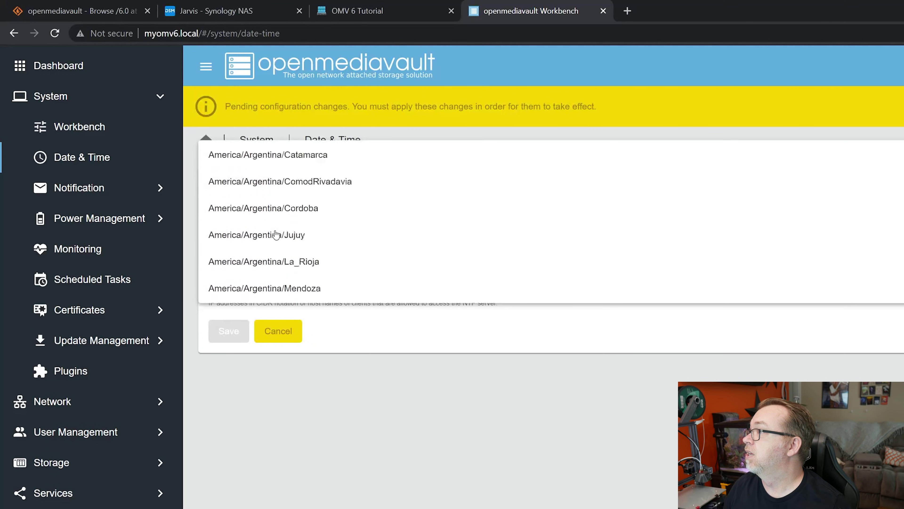
{"action": "scroll", "coordinate": [276, 234], "scroll_direction": "down", "scroll_amount": 10}
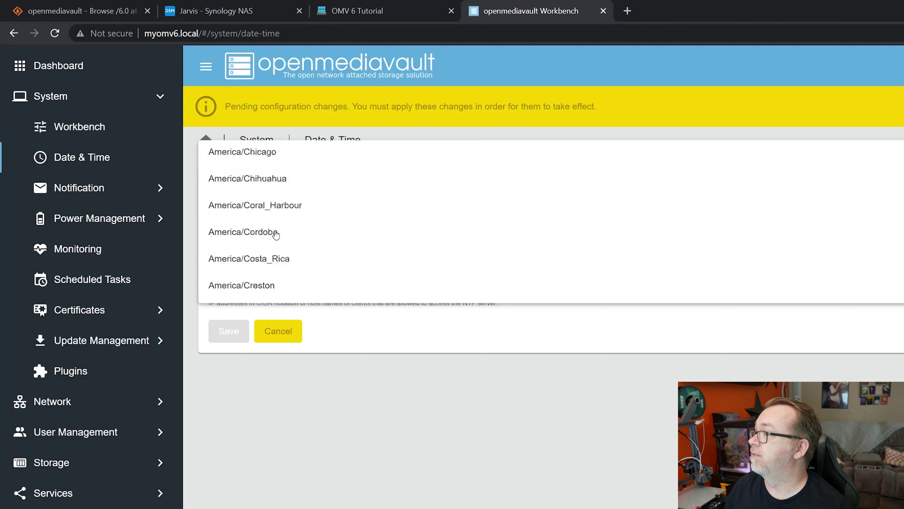
{"action": "left_click", "coordinate": [257, 164]}
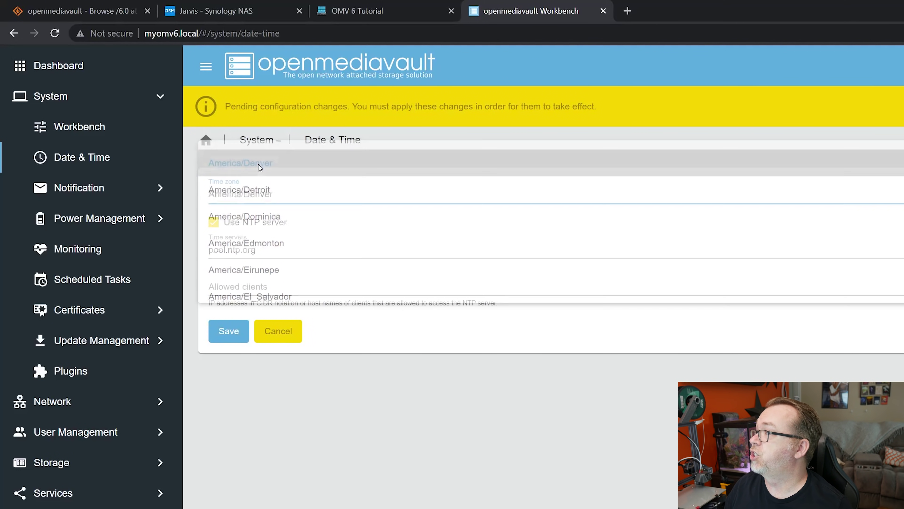
{"action": "left_click", "coordinate": [222, 334]}
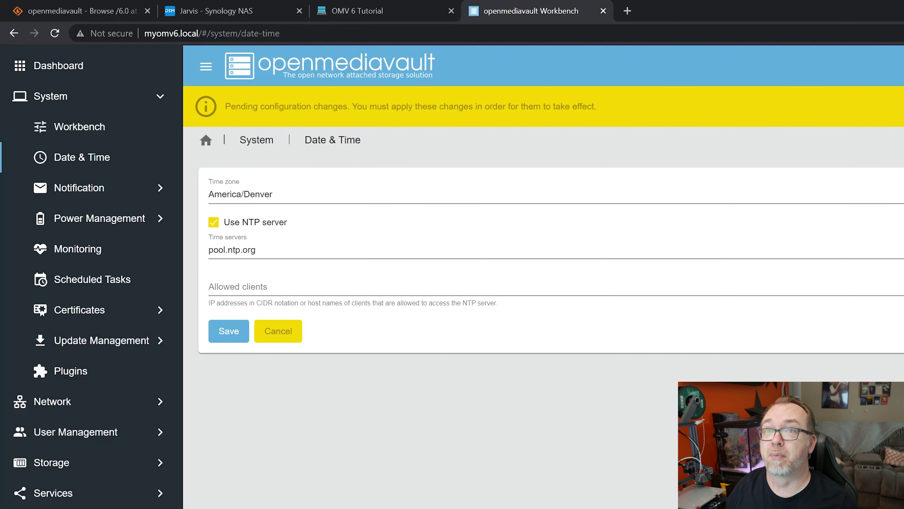
{"action": "left_click", "coordinate": [108, 192]}
{"action": "left_click", "coordinate": [579, 203]}
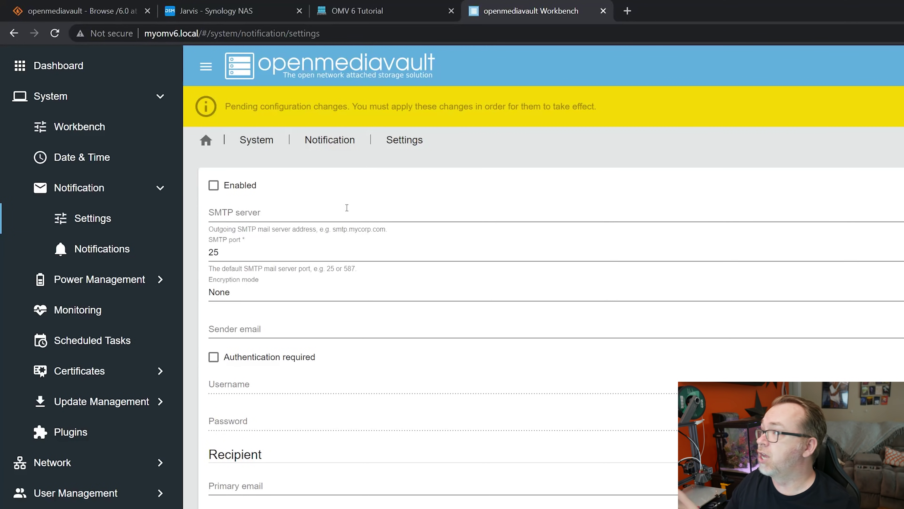
Step: Tick Enabled and start on the SMTP server field, then view the Notifications event list
{"action": "left_click", "coordinate": [239, 188]}
{"action": "left_click", "coordinate": [238, 208]}
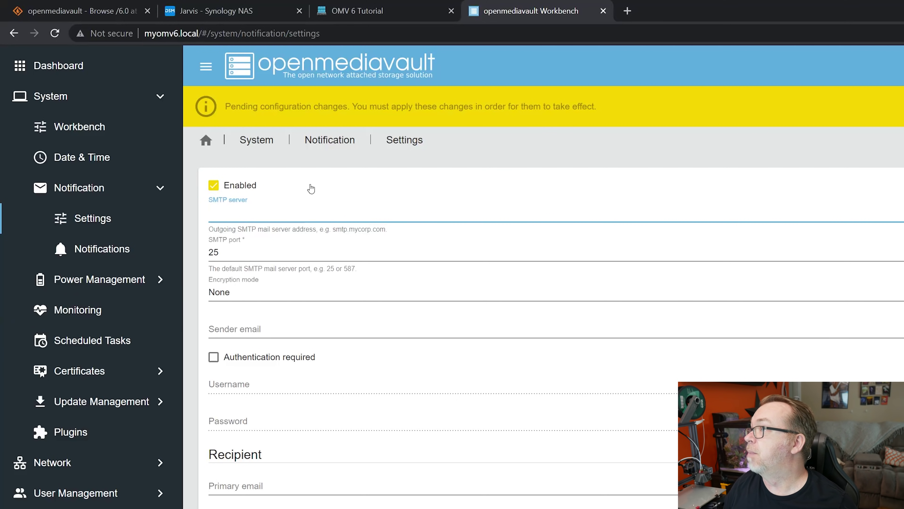
{"action": "left_click", "coordinate": [330, 142]}
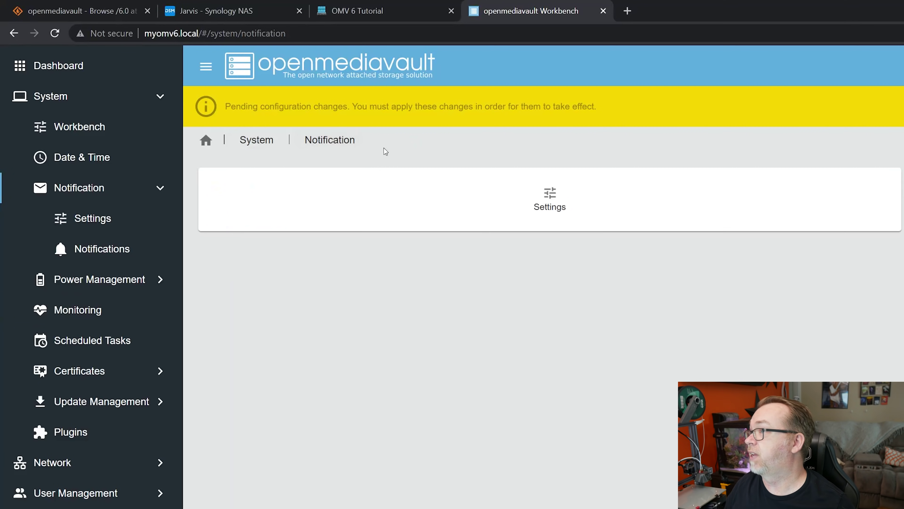
{"action": "left_click", "coordinate": [903, 201]}
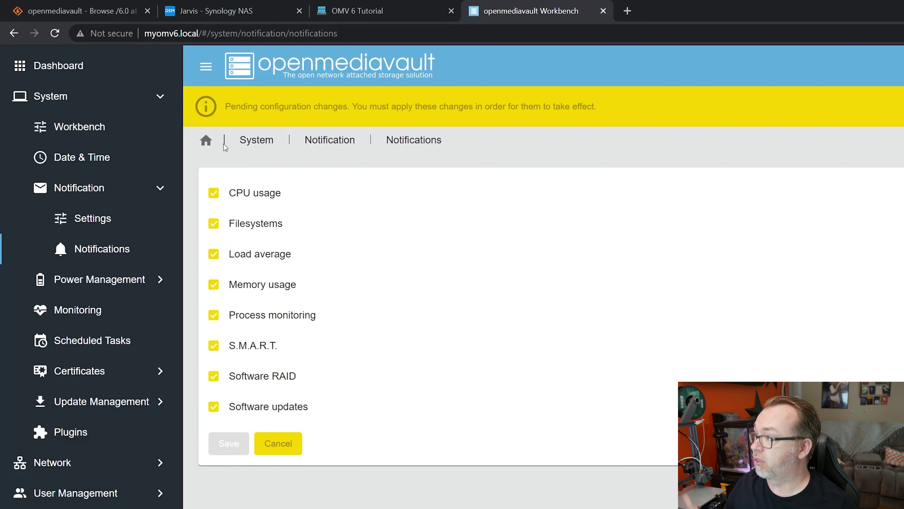
Step: Check Power Management settings, keeping the power button action at Nothing
{"action": "left_click", "coordinate": [92, 277]}
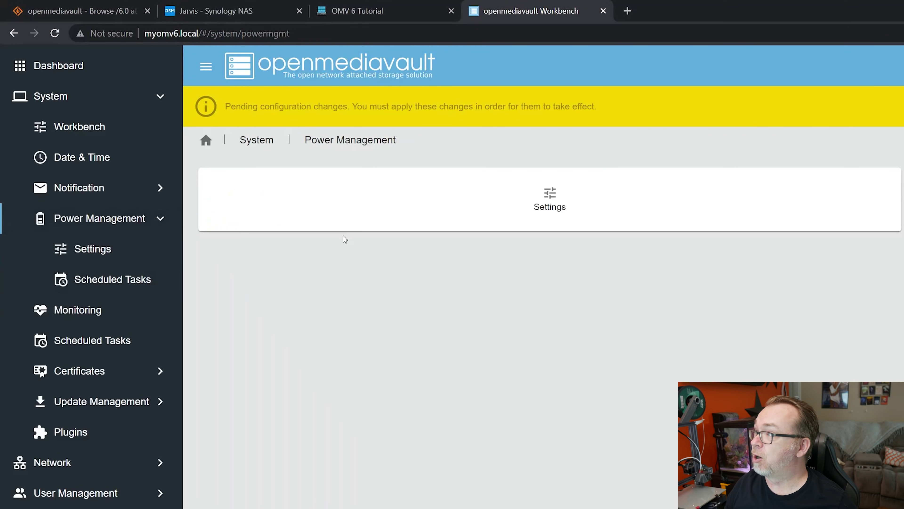
{"action": "left_click", "coordinate": [545, 202]}
{"action": "left_click", "coordinate": [289, 219]}
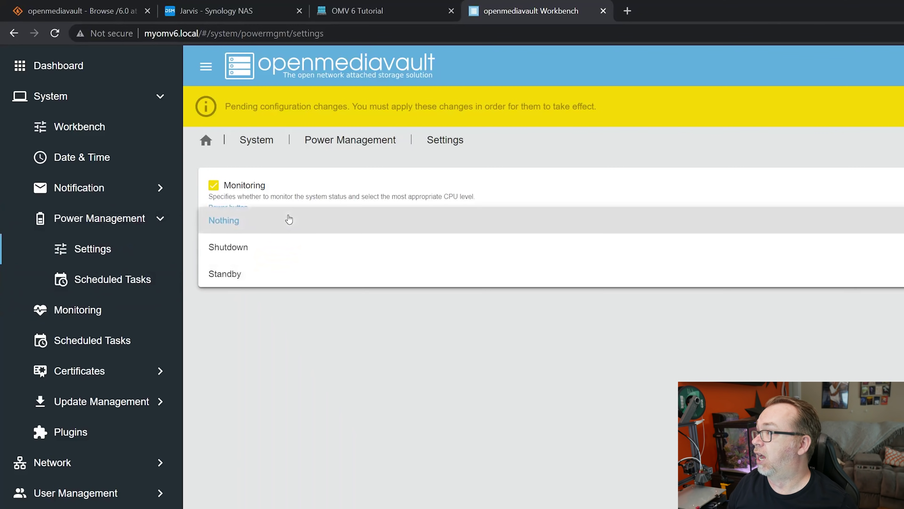
{"action": "left_click", "coordinate": [368, 370]}
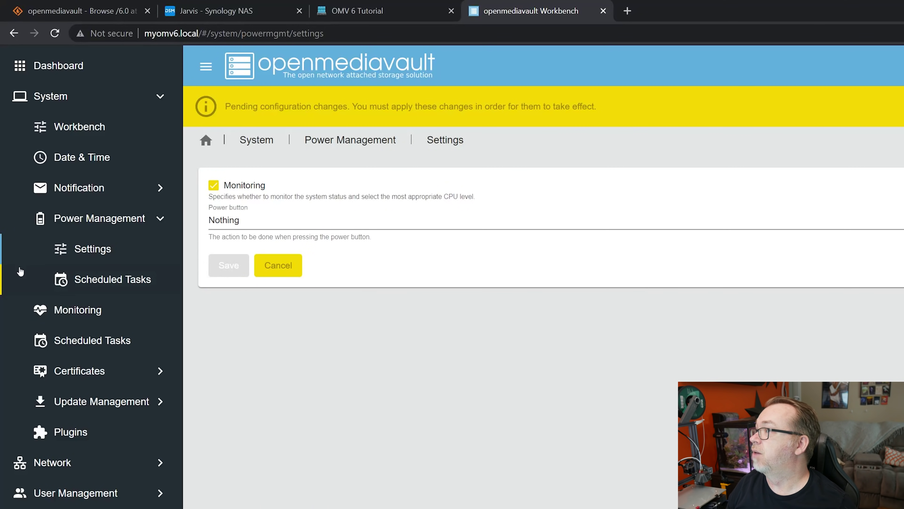
Step: Review Scheduled Tasks, Monitoring, Certificates and update sources, ending on the available Updates list
{"action": "left_click", "coordinate": [107, 279]}
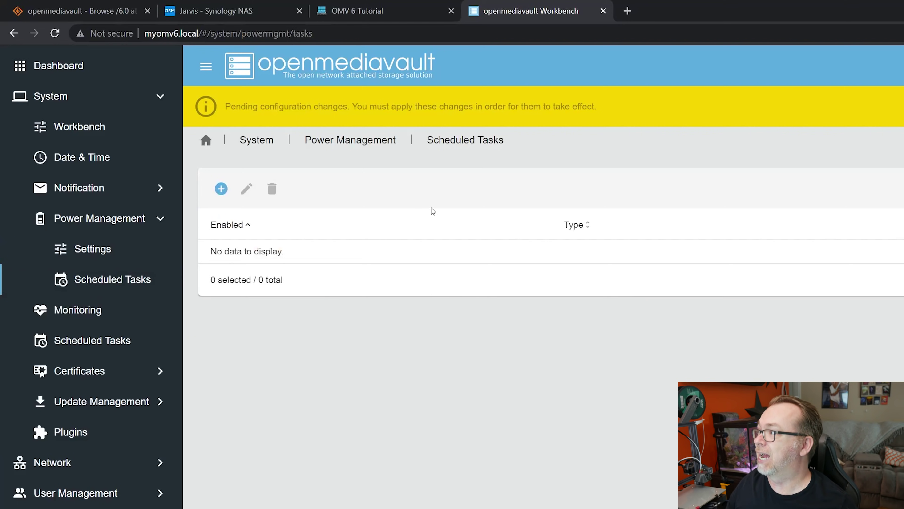
{"action": "left_click", "coordinate": [93, 311]}
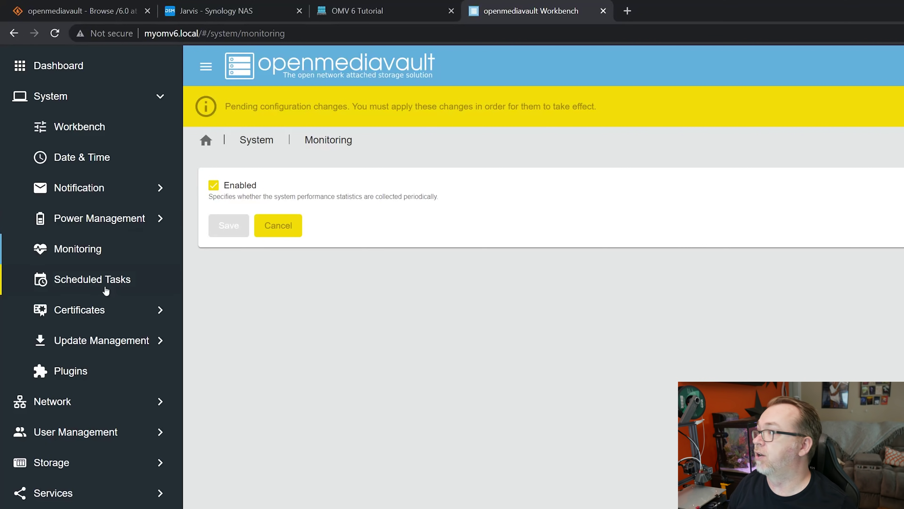
{"action": "left_click", "coordinate": [95, 310]}
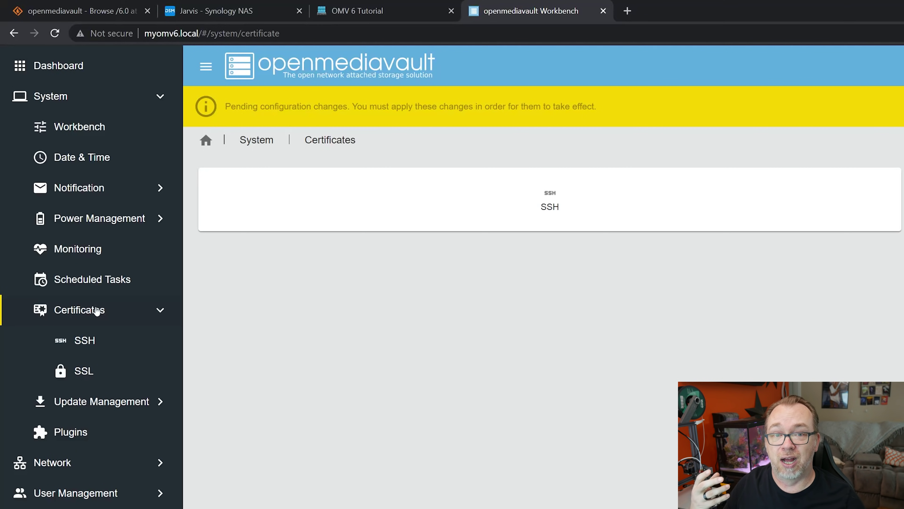
{"action": "left_click", "coordinate": [88, 406]}
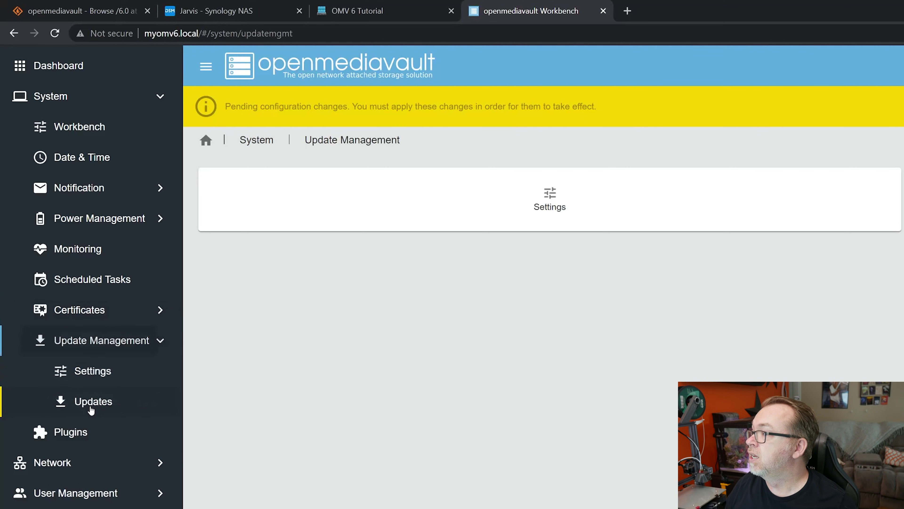
{"action": "left_click", "coordinate": [108, 375]}
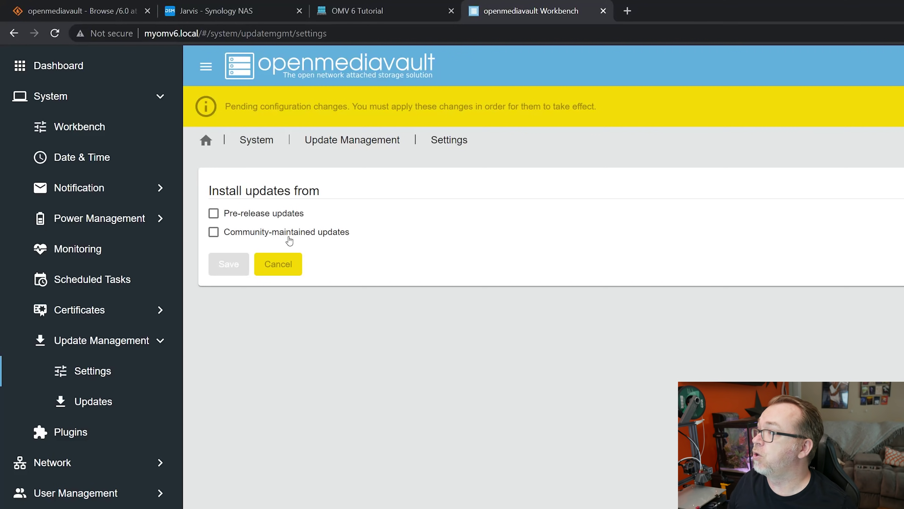
{"action": "left_click", "coordinate": [111, 402]}
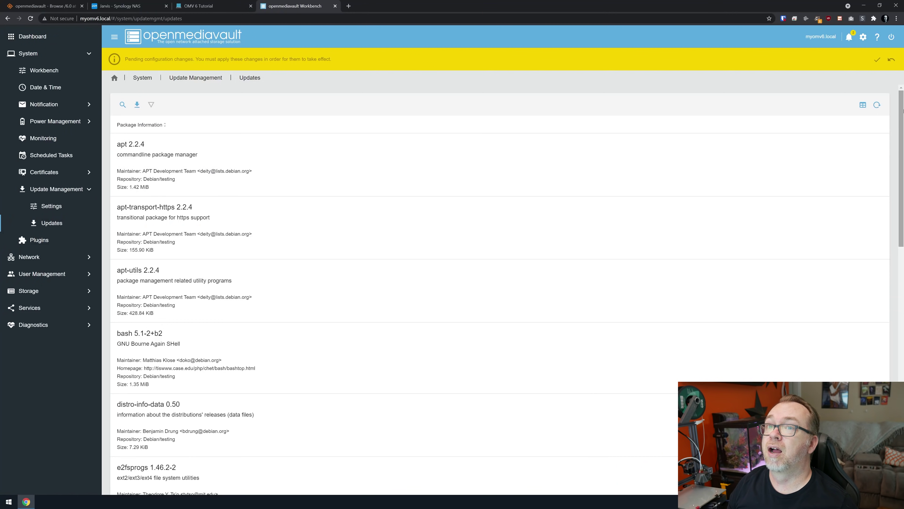
Step: Refresh the package update list and confirm applying the pending configuration changes
{"action": "left_click", "coordinate": [876, 105]}
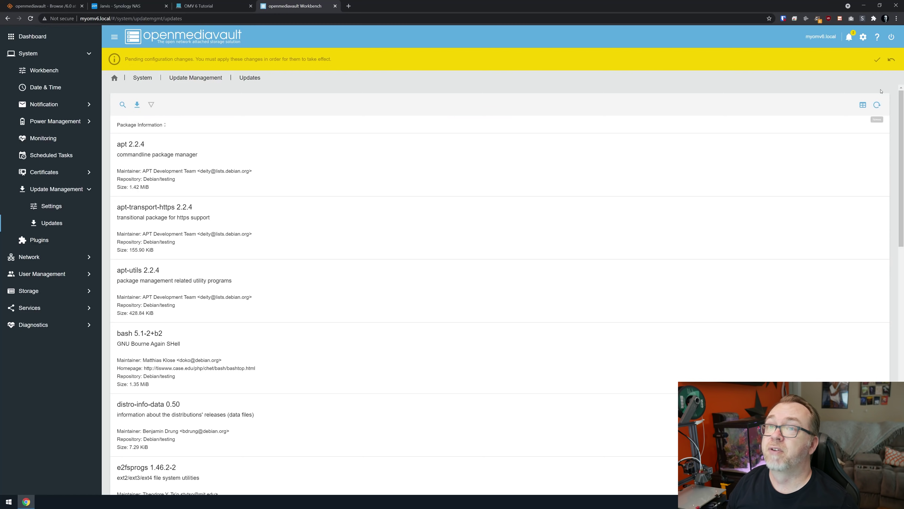
{"action": "left_click", "coordinate": [878, 61]}
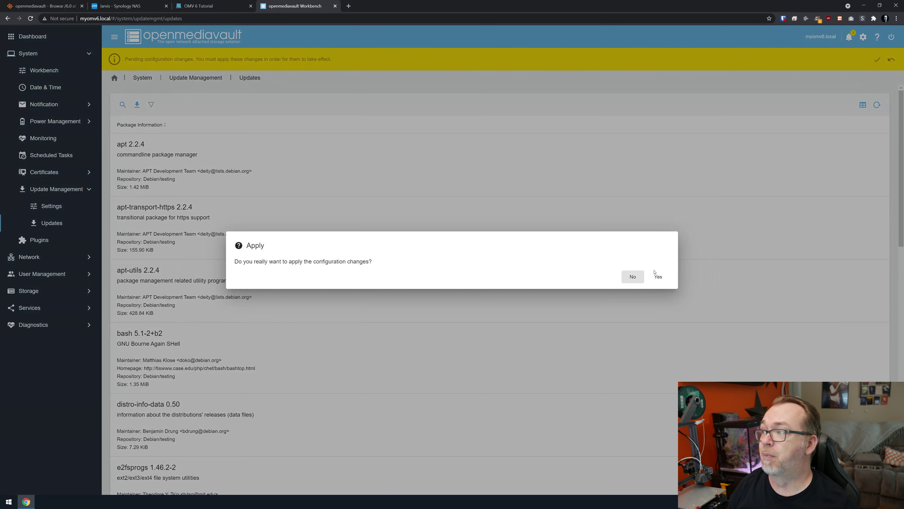
{"action": "left_click", "coordinate": [660, 277]}
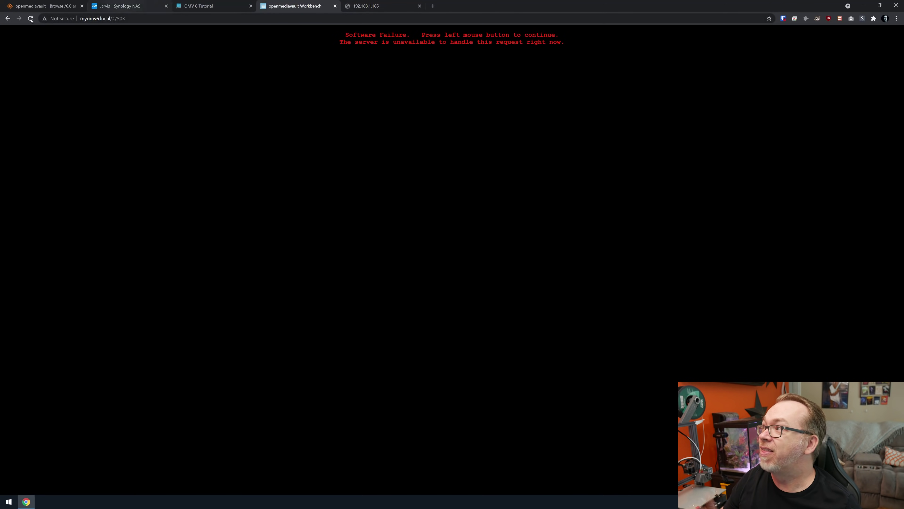
Step: Replace the #/503 path with :81 in the address to reload the interface
{"action": "left_click_drag", "start_coordinate": [112, 18], "coordinate": [260, 25]}
{"action": "key", "text": "BackSpace"}
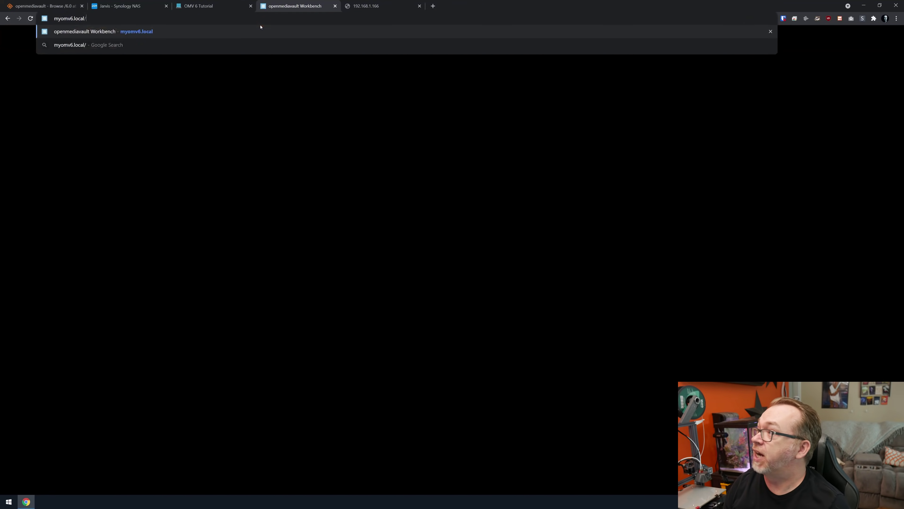
{"action": "type", "text": ":81"}
{"action": "key", "text": "Return"}
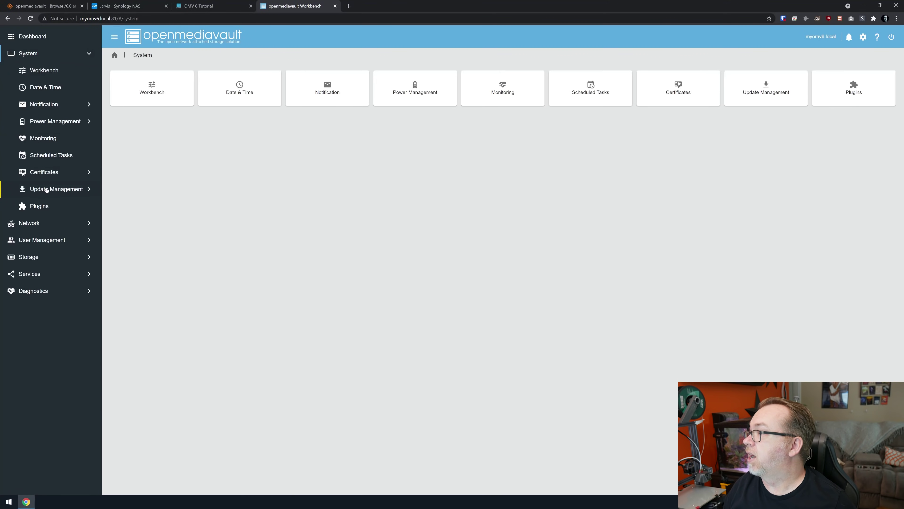
Step: Upgrade all packages from Update Management > Updates, confirm, and close the finished upgrade log
{"action": "left_click", "coordinate": [47, 190]}
{"action": "left_click", "coordinate": [569, 94]}
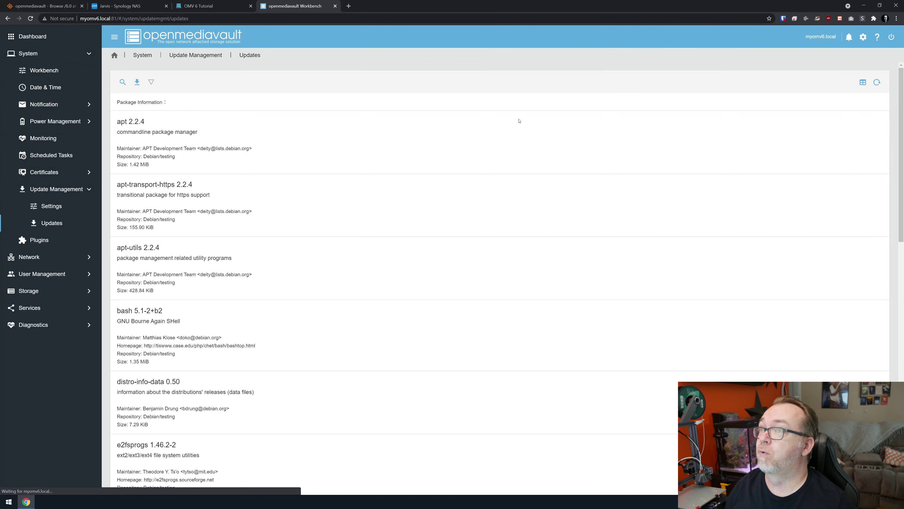
{"action": "left_click", "coordinate": [137, 81]}
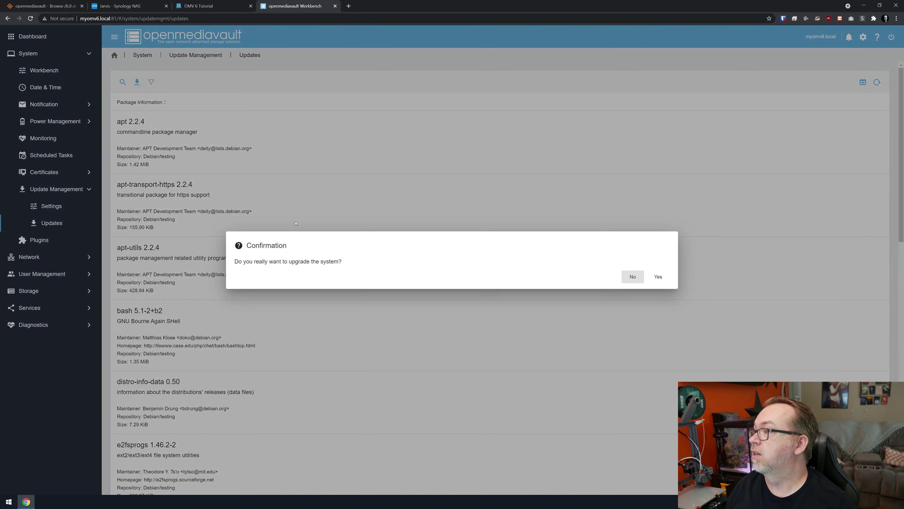
{"action": "left_click", "coordinate": [658, 277]}
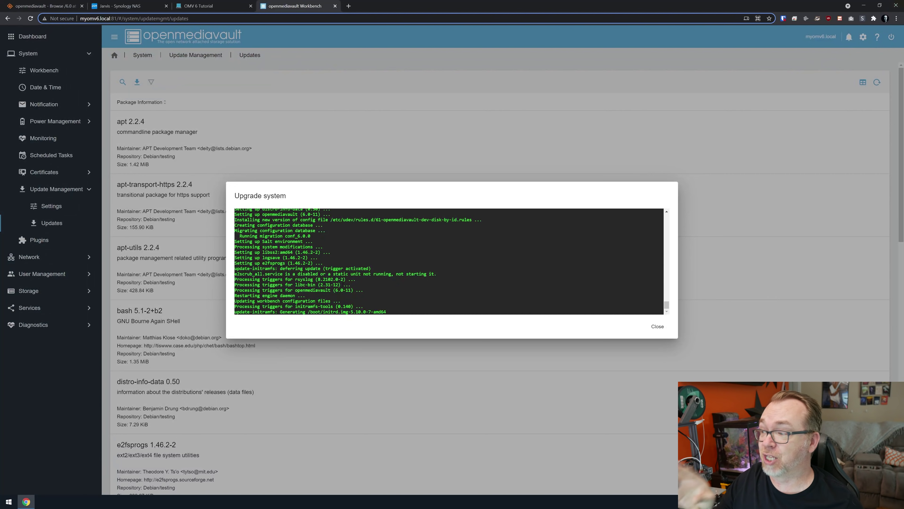
{"action": "left_click", "coordinate": [658, 325]}
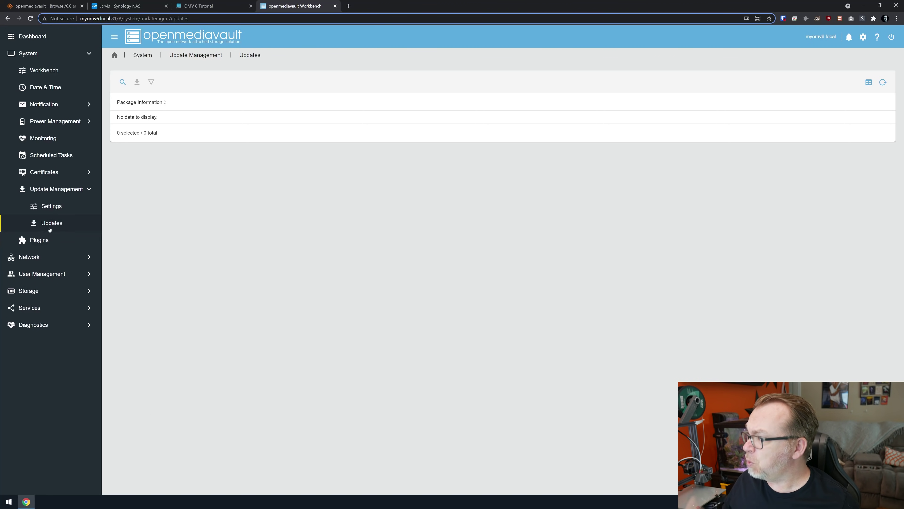
Step: Show the Plugins list, select the ClamAV entry, and scroll through the ten plugins
{"action": "left_click", "coordinate": [59, 245]}
{"action": "left_click", "coordinate": [221, 158]}
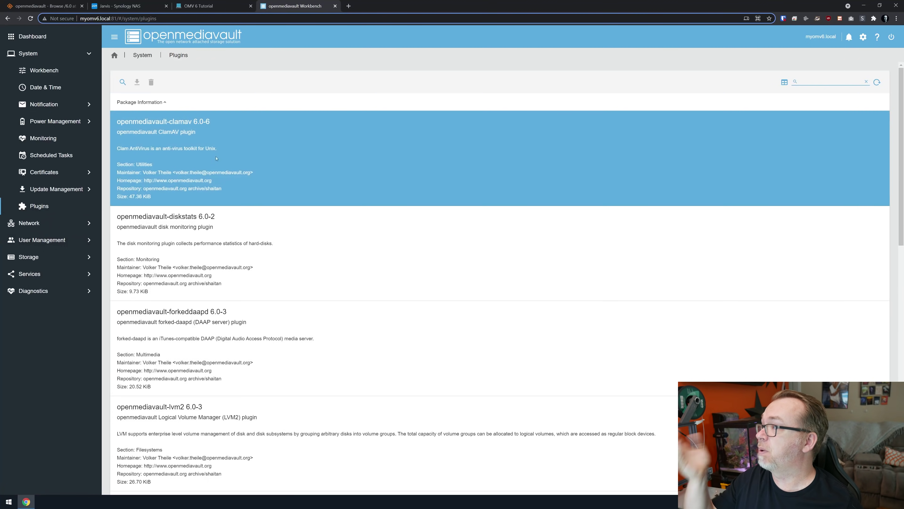
{"action": "scroll", "coordinate": [221, 157], "scroll_direction": "down", "scroll_amount": 1}
{"action": "scroll", "coordinate": [221, 158], "scroll_direction": "down", "scroll_amount": 12}
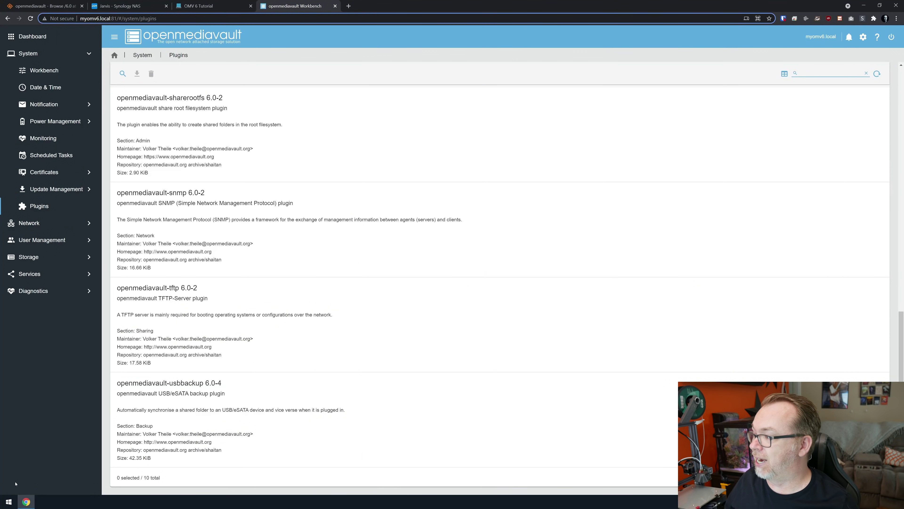
{"action": "left_click", "coordinate": [8, 501]}
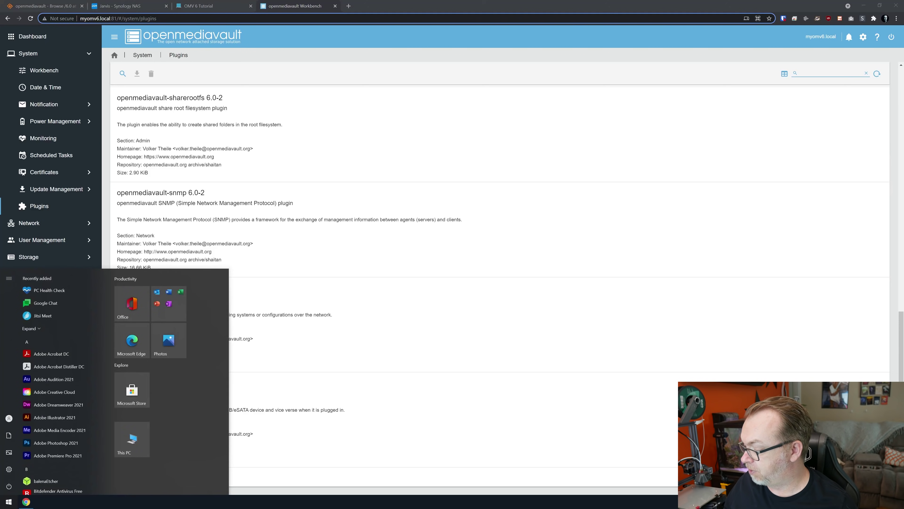
{"action": "key", "text": "Escape"}
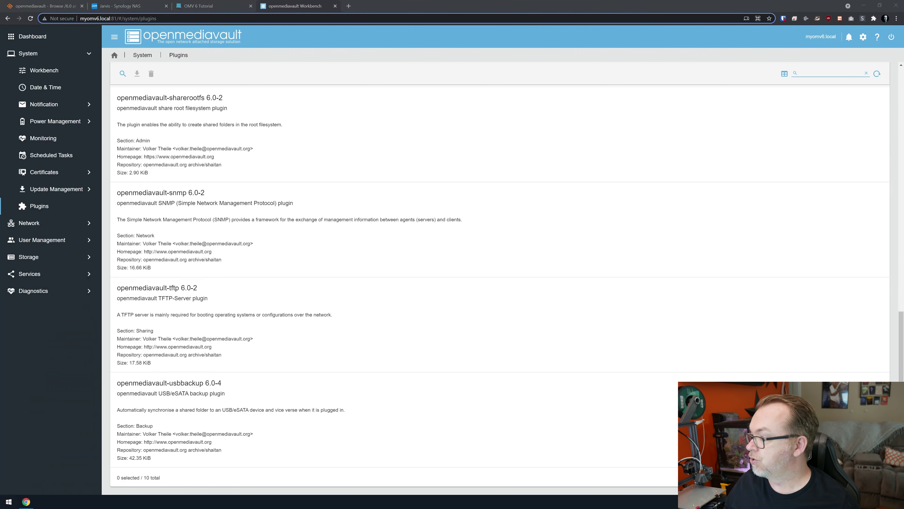
Step: SSH into 192.168.1.166 as root, accepting the host key and entering the root password
{"action": "left_click_drag", "start_coordinate": [363, 135], "coordinate": [428, 120]}
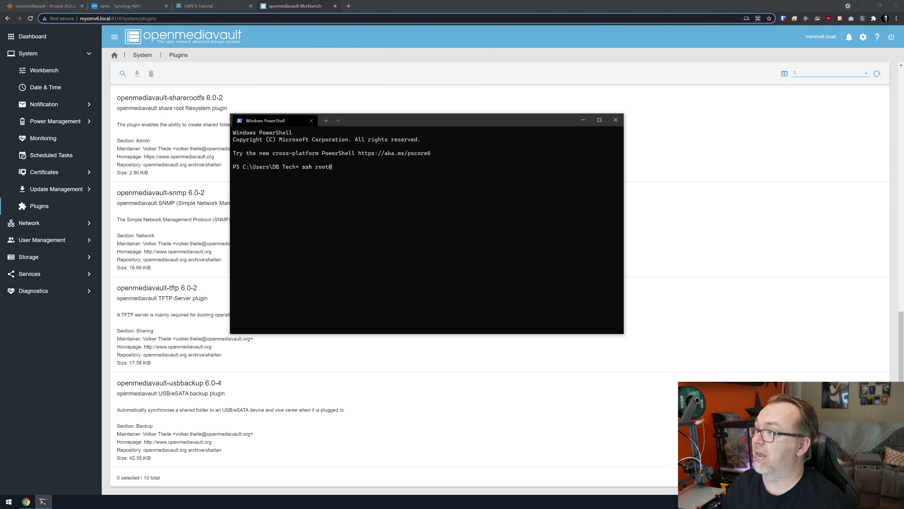
{"action": "type", "text": "92.168.1"}
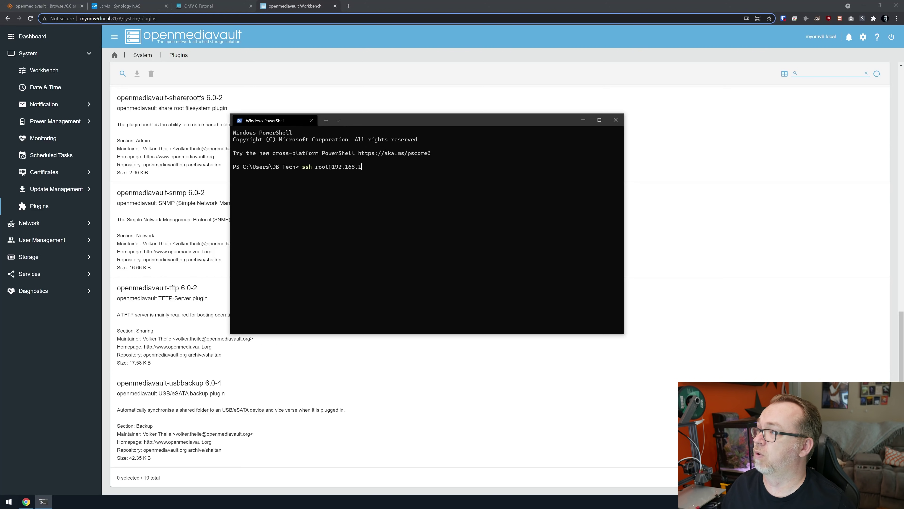
{"action": "type", "text": ".166"}
{"action": "key", "text": "Return"}
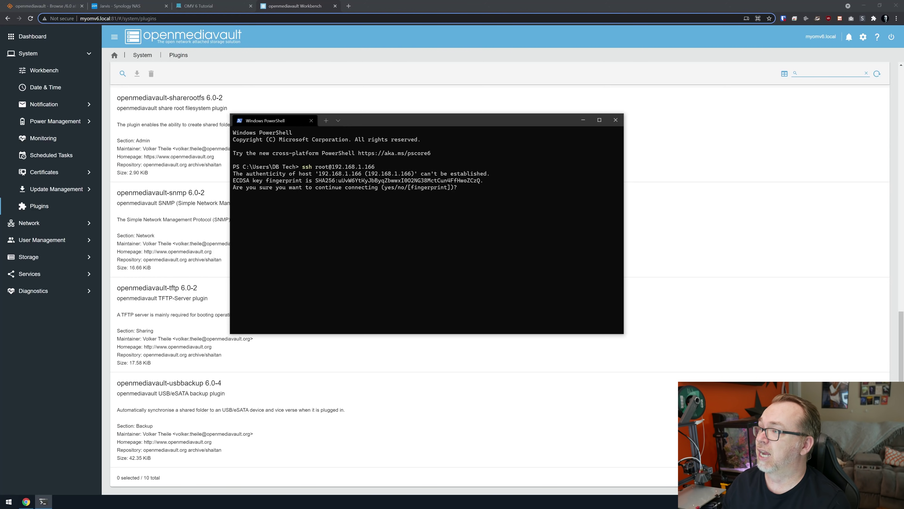
{"action": "type", "text": "yes"}
{"action": "key", "text": "Return"}
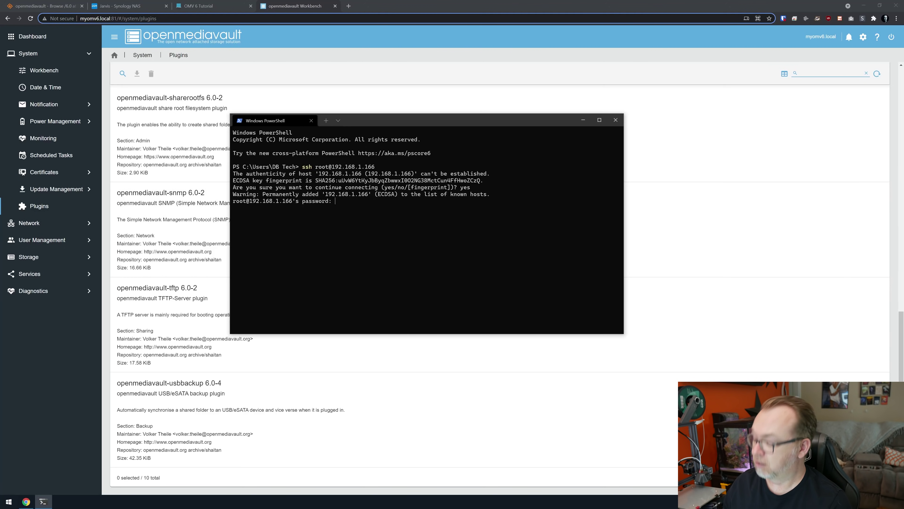
{"action": "key", "text": "Return"}
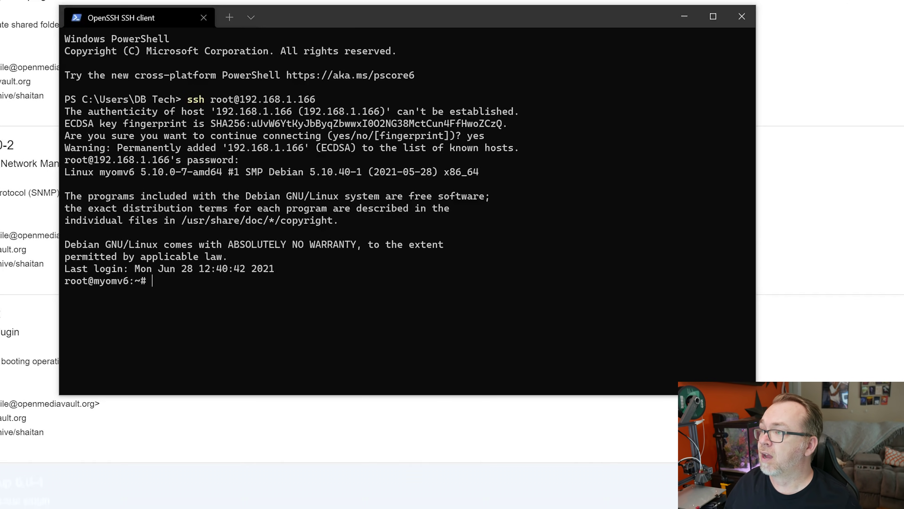
{"action": "left_click_drag", "start_coordinate": [755, 282], "coordinate": [903, 282]}
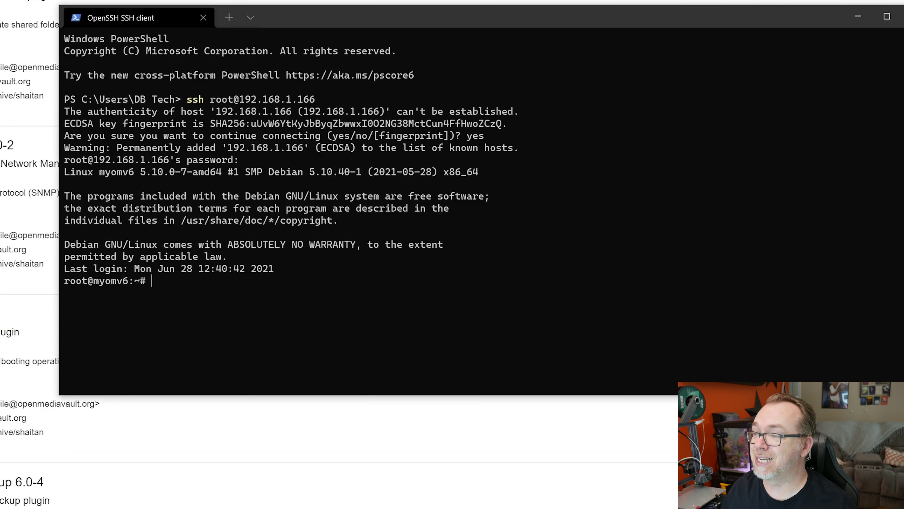
Step: Paste and run the wget omv-extras install command at the root prompt
{"action": "right_click", "coordinate": [680, 351]}
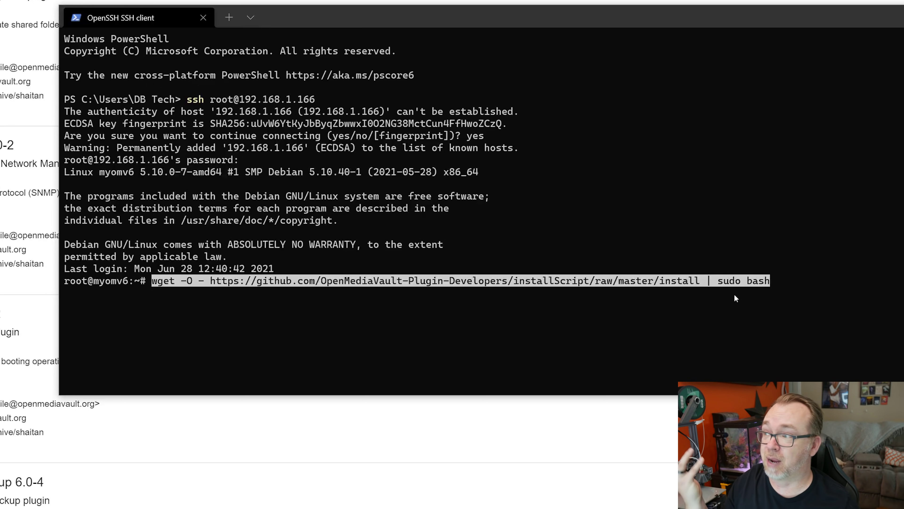
{"action": "key", "text": "Return"}
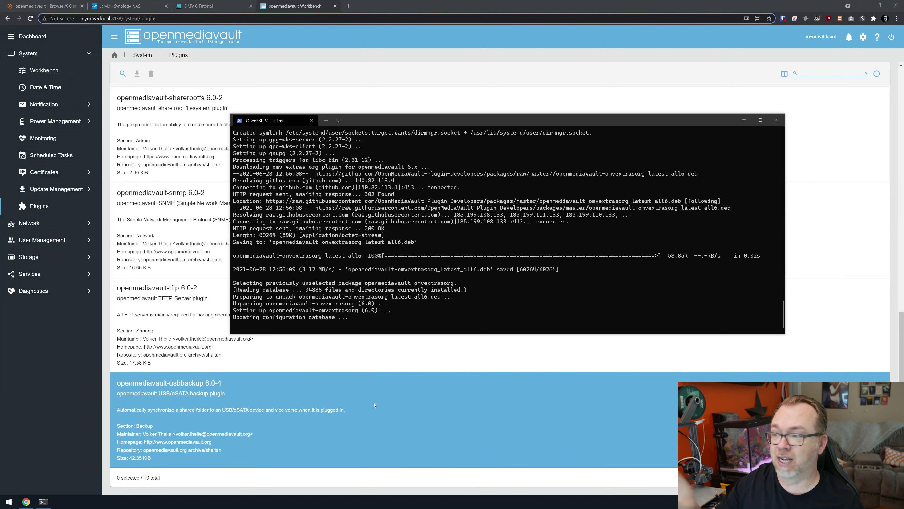
Step: Back in the browser, select the diskstats plugin and scroll through the plugin list
{"action": "left_click", "coordinate": [374, 405]}
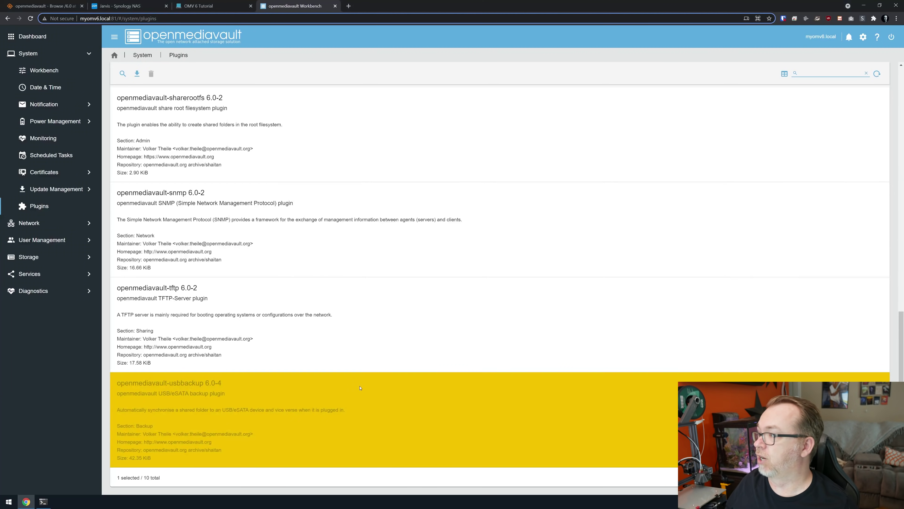
{"action": "scroll", "coordinate": [374, 370], "scroll_direction": "up", "scroll_amount": 15}
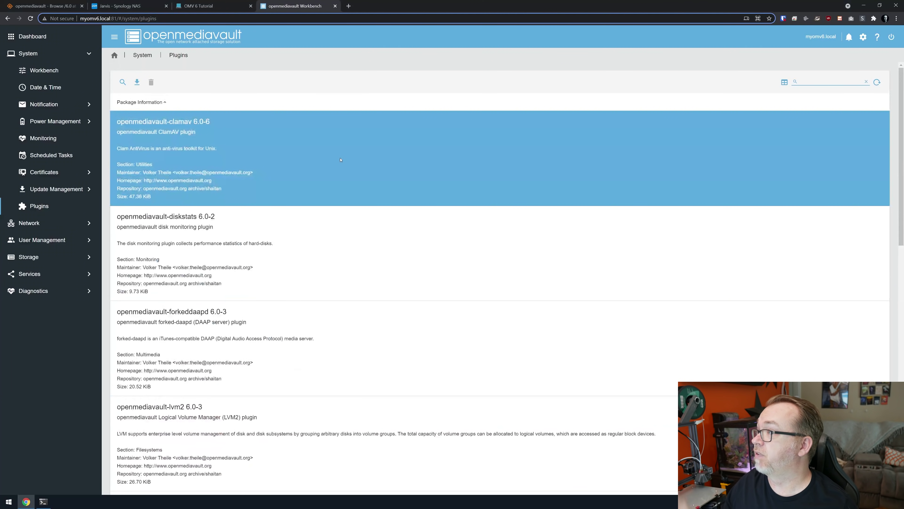
{"action": "left_click", "coordinate": [352, 234]}
{"action": "scroll", "coordinate": [352, 234], "scroll_direction": "down", "scroll_amount": 2}
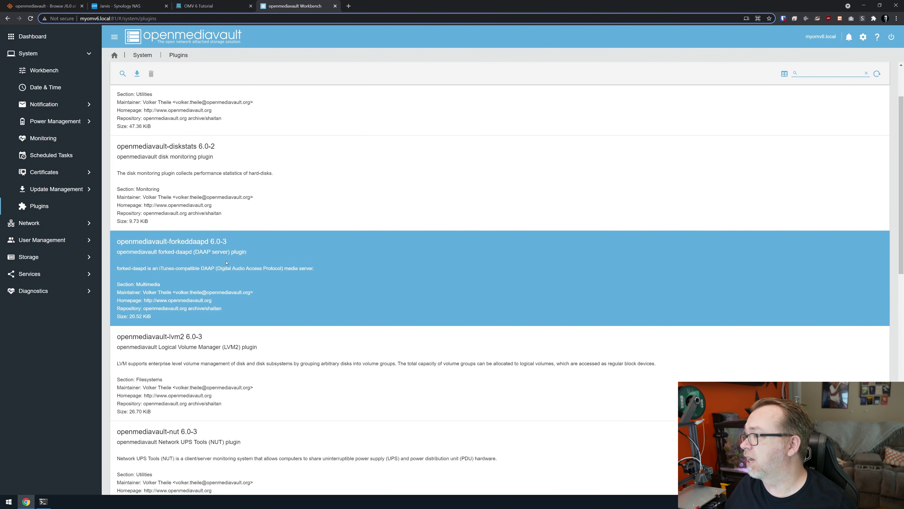
{"action": "scroll", "coordinate": [311, 331], "scroll_direction": "down", "scroll_amount": 1}
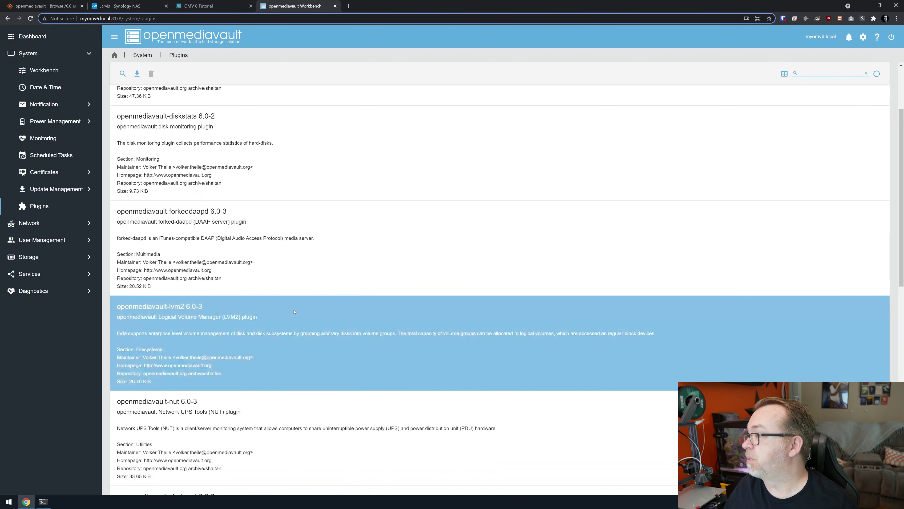
{"action": "scroll", "coordinate": [311, 331], "scroll_direction": "down", "scroll_amount": 3}
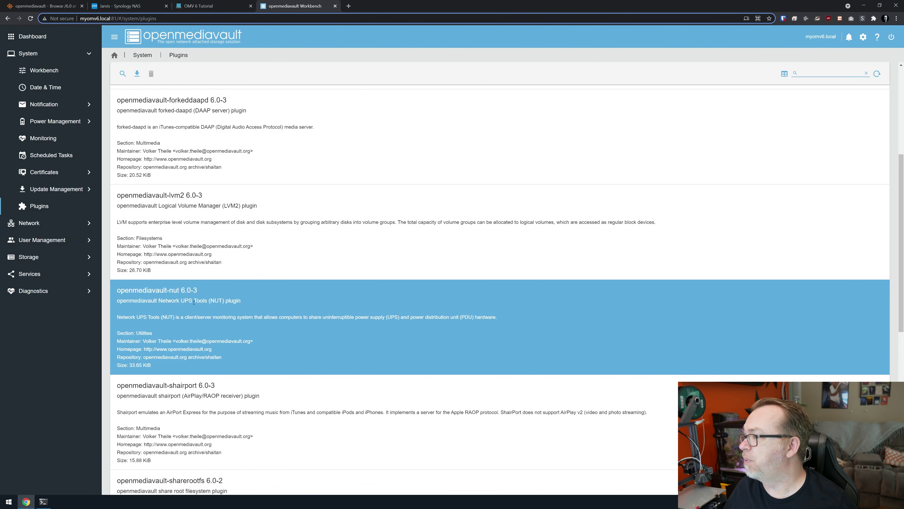
{"action": "scroll", "coordinate": [317, 280], "scroll_direction": "down", "scroll_amount": 4}
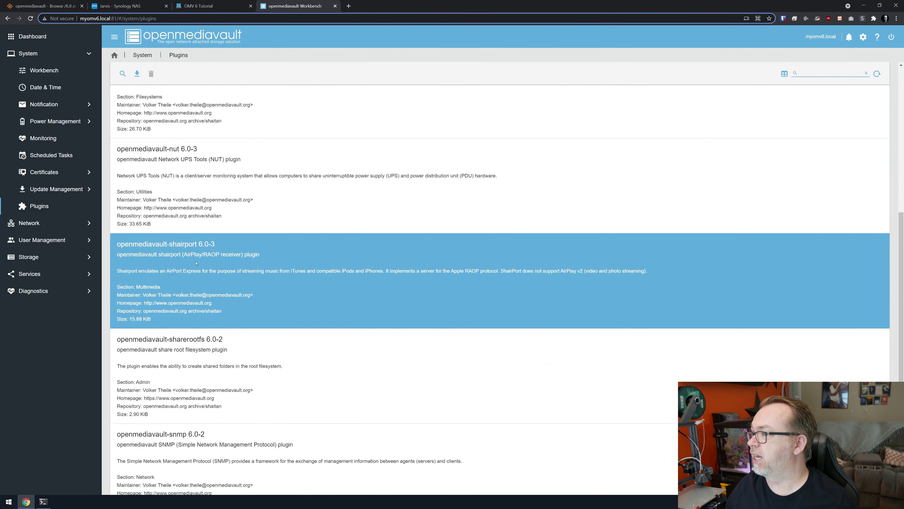
{"action": "scroll", "coordinate": [260, 255], "scroll_direction": "down", "scroll_amount": 3}
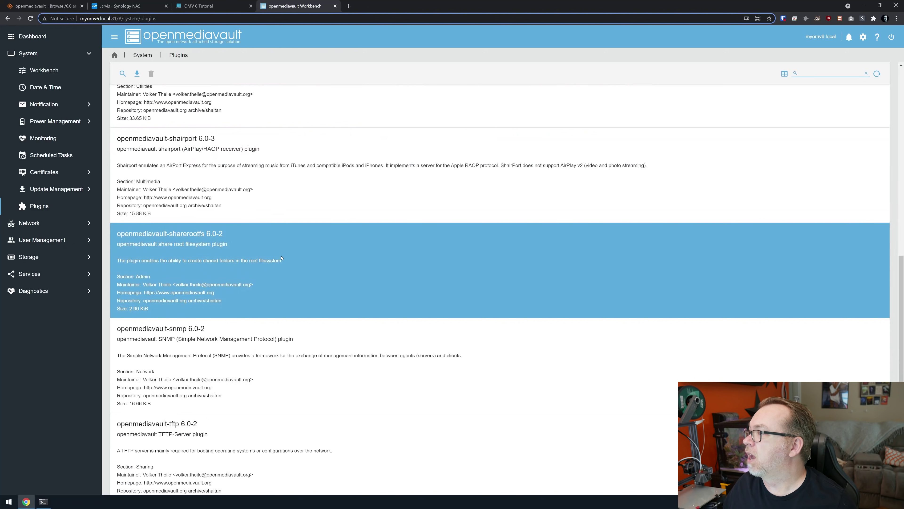
{"action": "scroll", "coordinate": [282, 258], "scroll_direction": "down", "scroll_amount": 1}
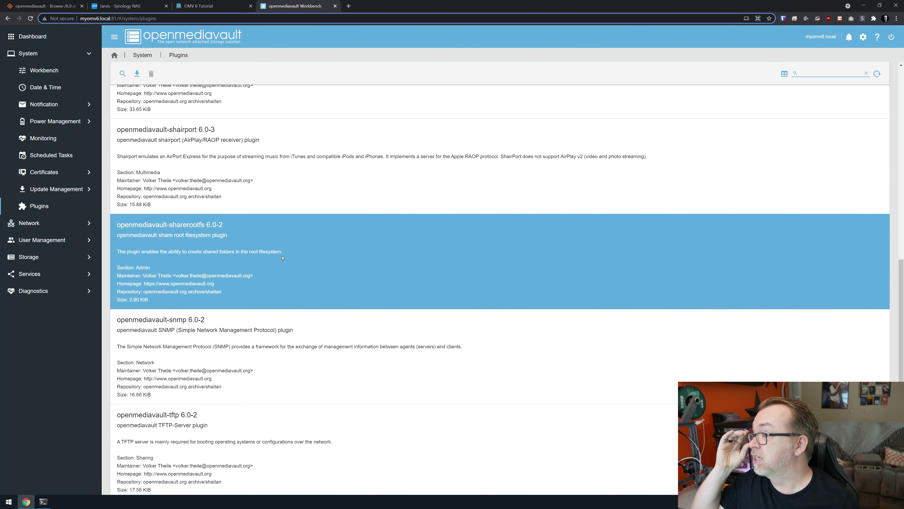
{"action": "scroll", "coordinate": [283, 258], "scroll_direction": "down", "scroll_amount": 2}
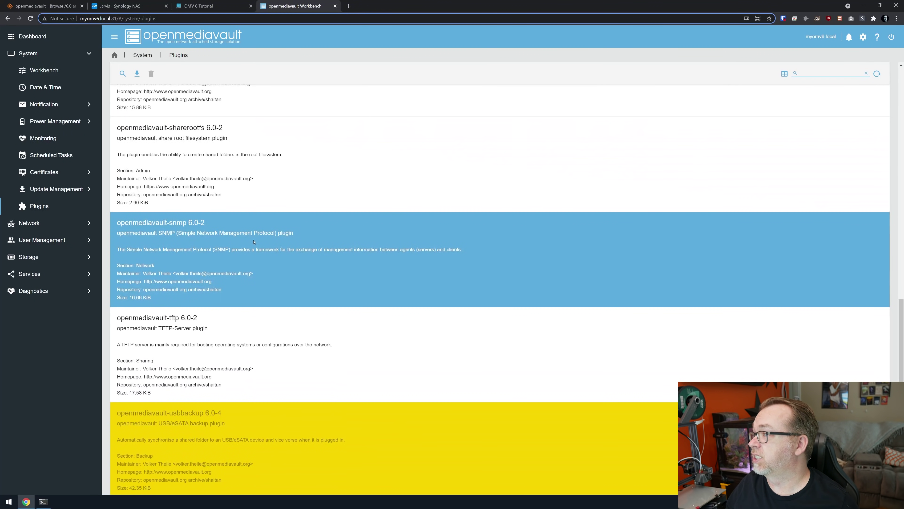
{"action": "scroll", "coordinate": [377, 265], "scroll_direction": "down", "scroll_amount": 1}
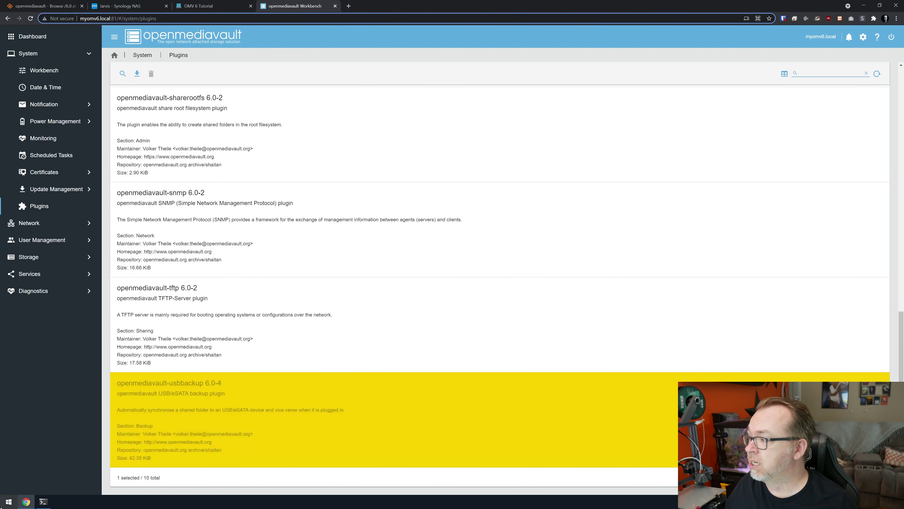
Step: Confirm the SSH install shows Done., then reload the Plugins page with F5
{"action": "left_click", "coordinate": [43, 502]}
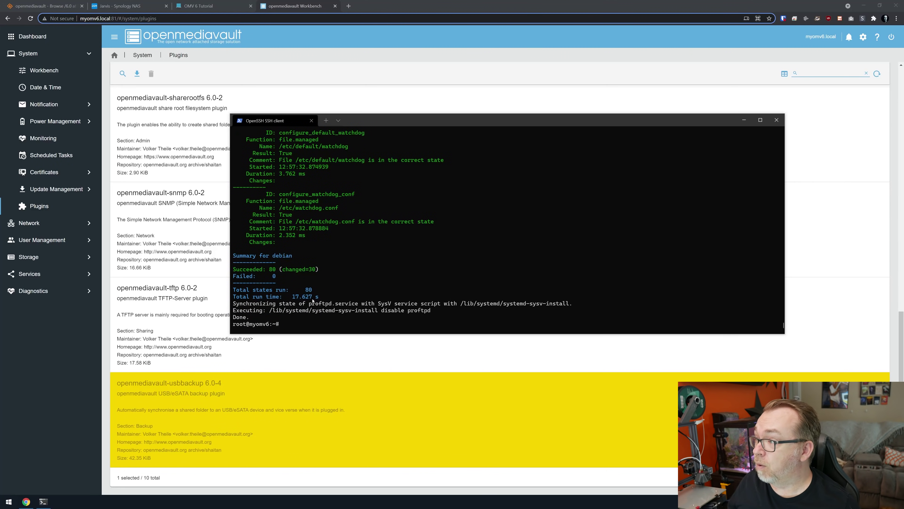
{"action": "left_click_drag", "start_coordinate": [249, 317], "coordinate": [239, 319]}
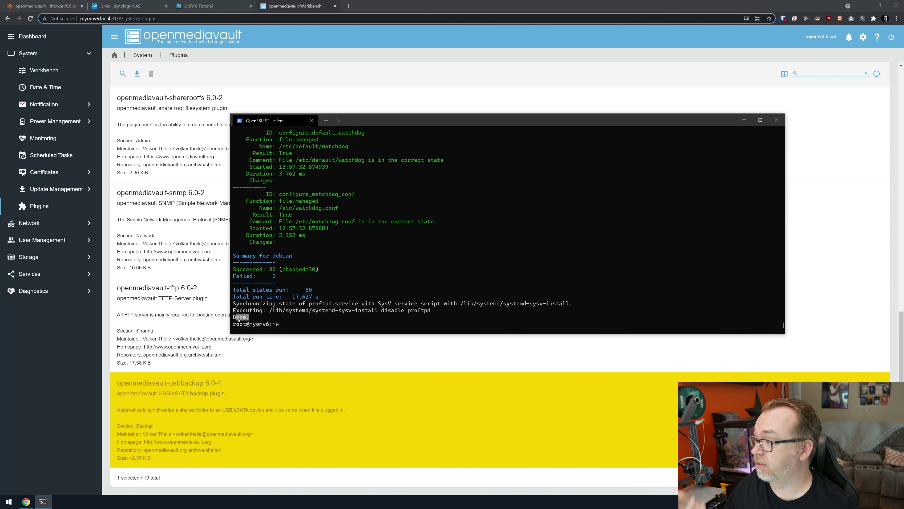
{"action": "left_click", "coordinate": [69, 352]}
{"action": "key", "text": "F5"}
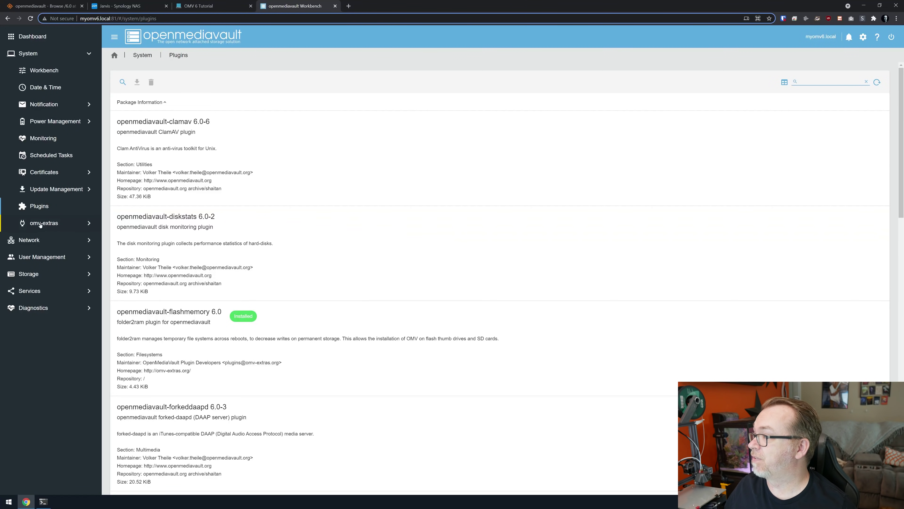
Step: Install the Docker add-on from omv-extras with its storage at /var/lib/docker
{"action": "left_click", "coordinate": [41, 224]}
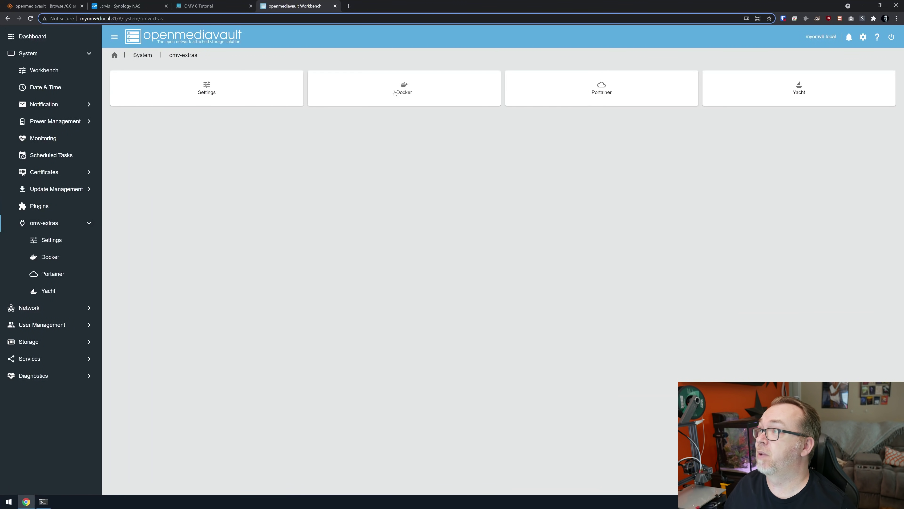
{"action": "left_click", "coordinate": [212, 95]}
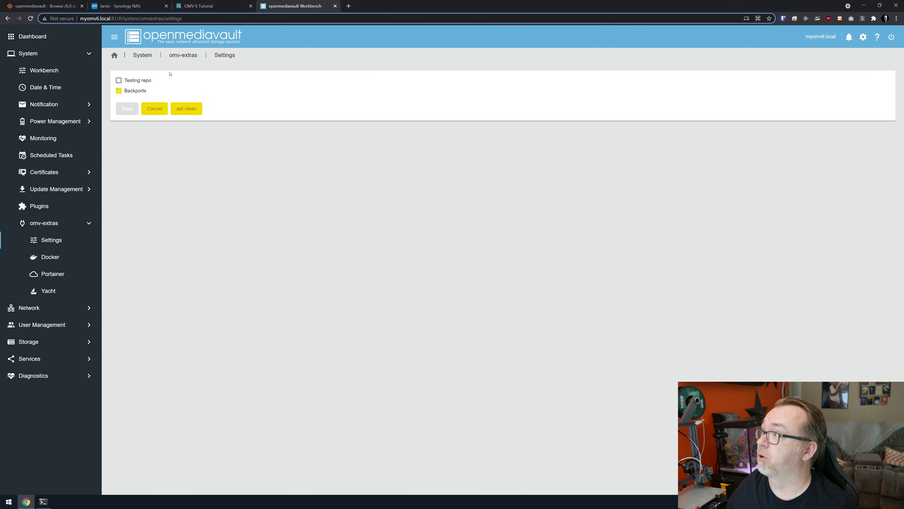
{"action": "left_click", "coordinate": [50, 256]}
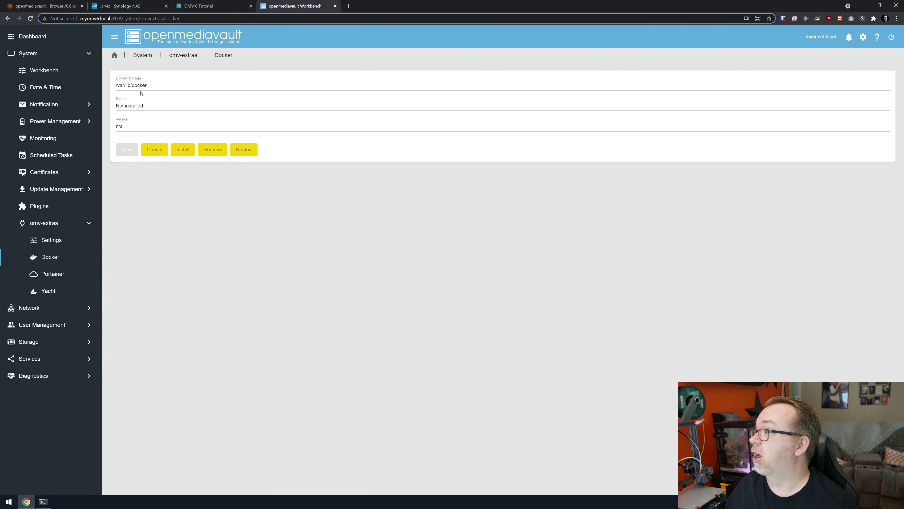
{"action": "left_click", "coordinate": [183, 151]}
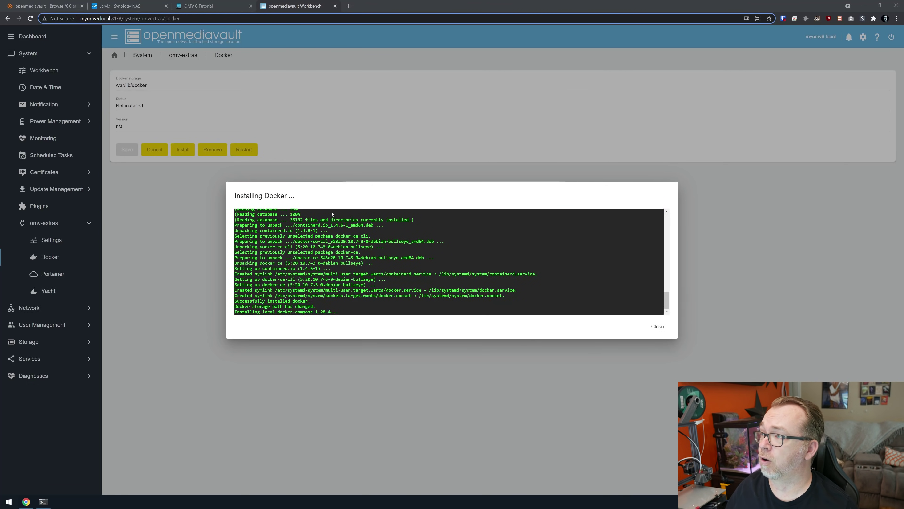
{"action": "left_click", "coordinate": [655, 327]}
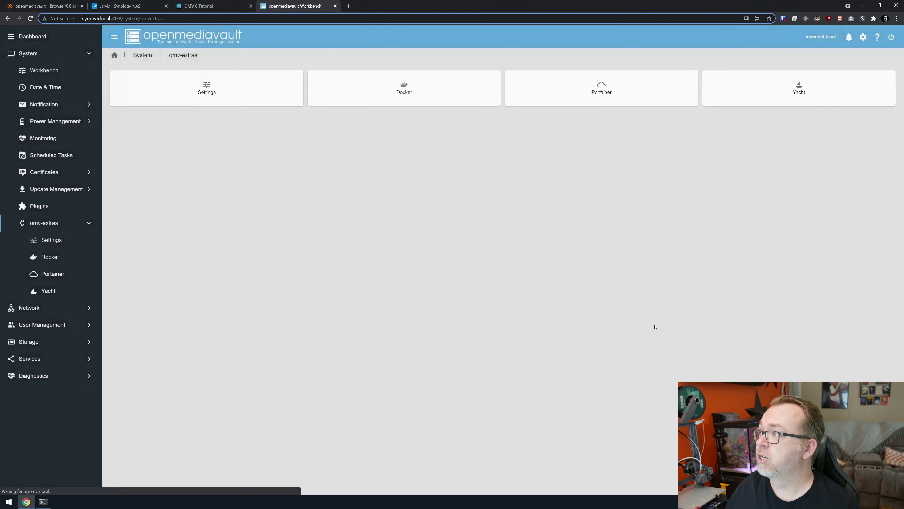
Step: Install Portainer from omv-extras on web port 9000
{"action": "left_click", "coordinate": [612, 91]}
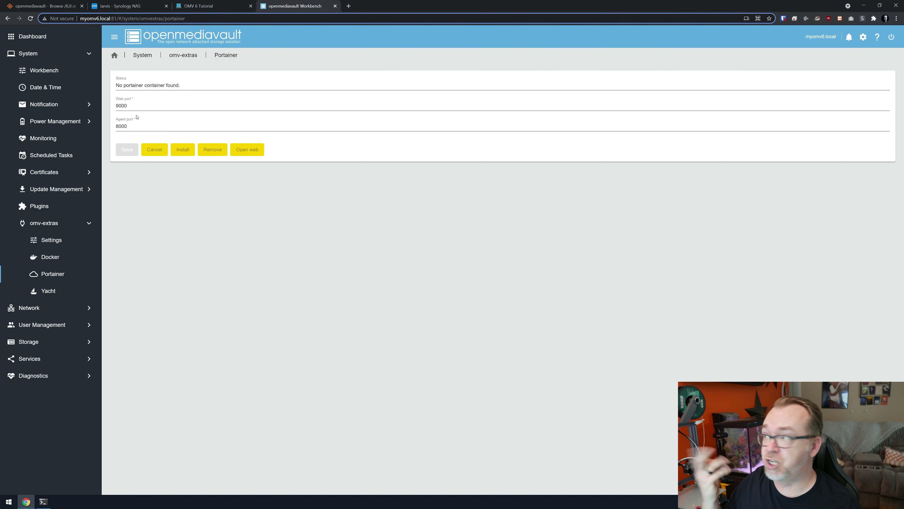
{"action": "left_click", "coordinate": [180, 150]}
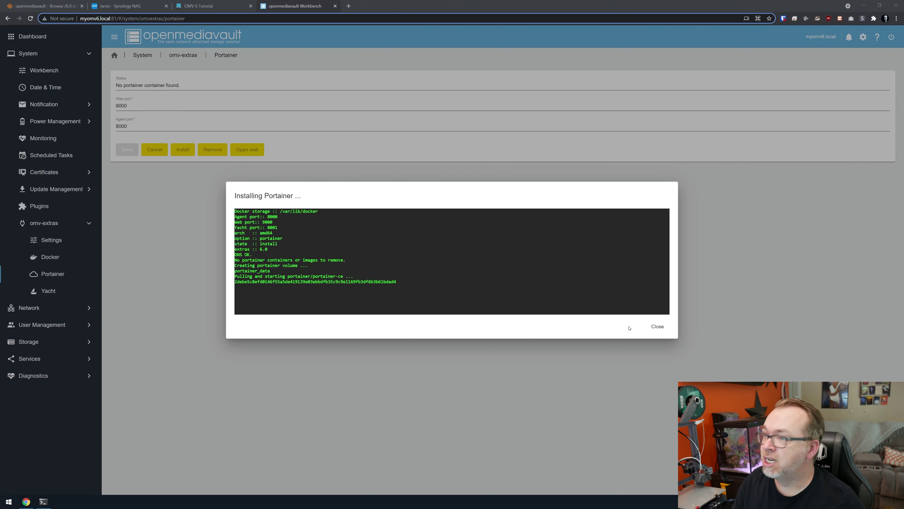
{"action": "left_click", "coordinate": [657, 326]}
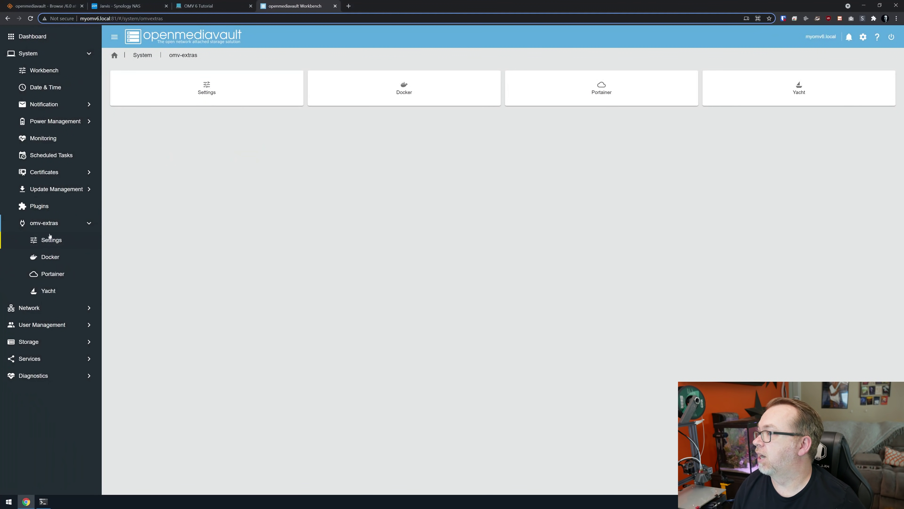
Step: Confirm Docker is running, check the Portainer and Yacht pages, then go to Network settings
{"action": "left_click", "coordinate": [46, 258]}
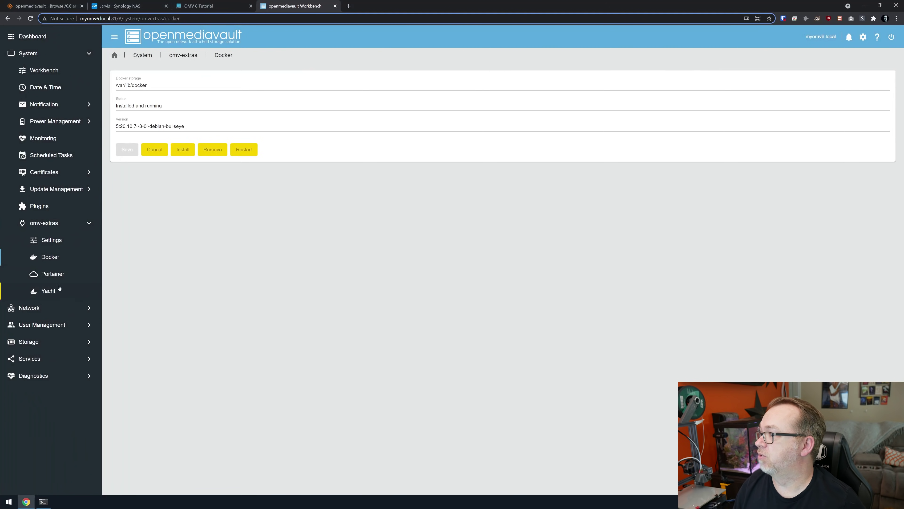
{"action": "left_click", "coordinate": [52, 273]}
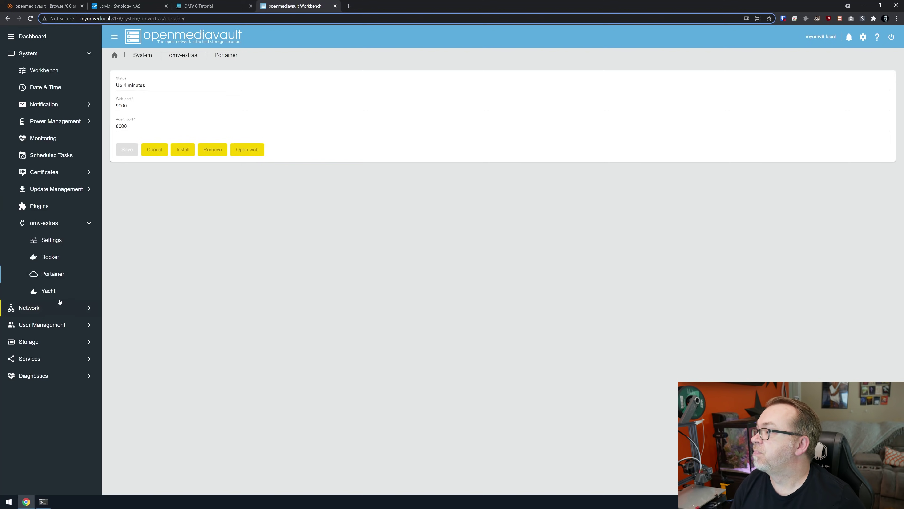
{"action": "left_click", "coordinate": [55, 293]}
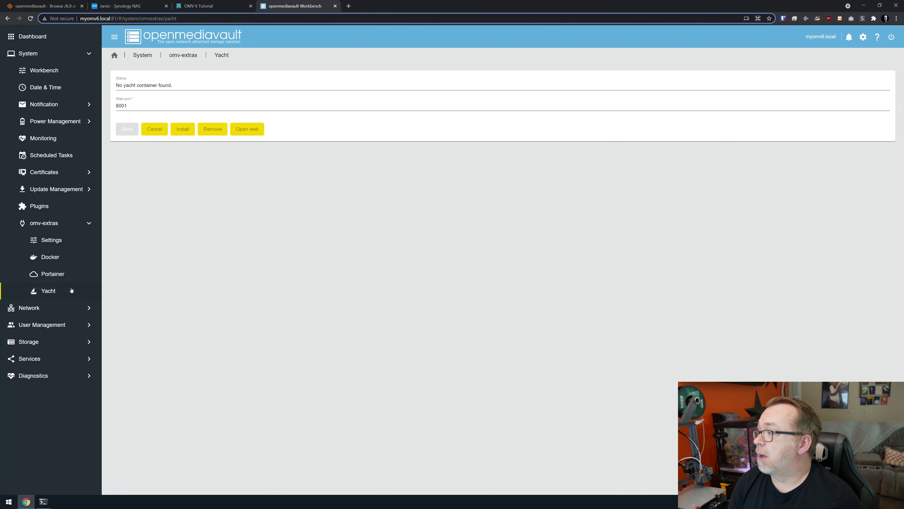
{"action": "left_click", "coordinate": [62, 307]}
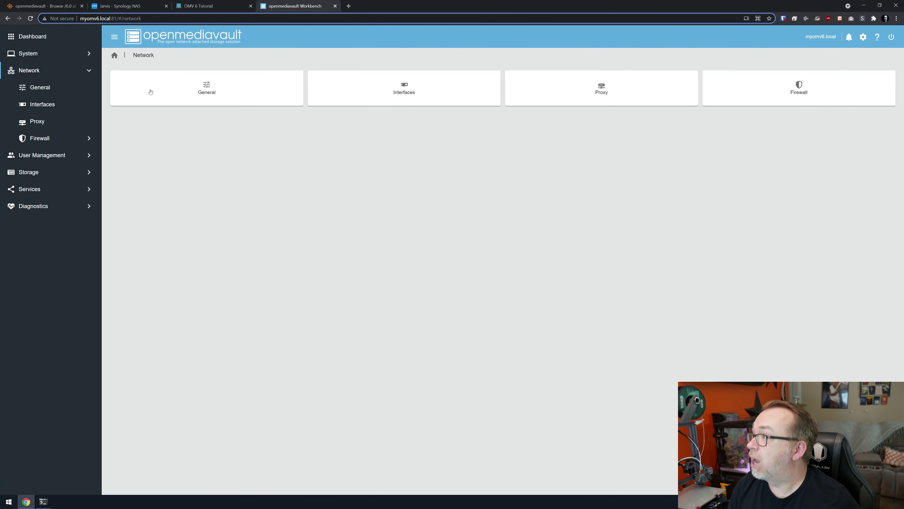
Step: Review the hostname myomv6 and the list of network interfaces
{"action": "left_click", "coordinate": [40, 88]}
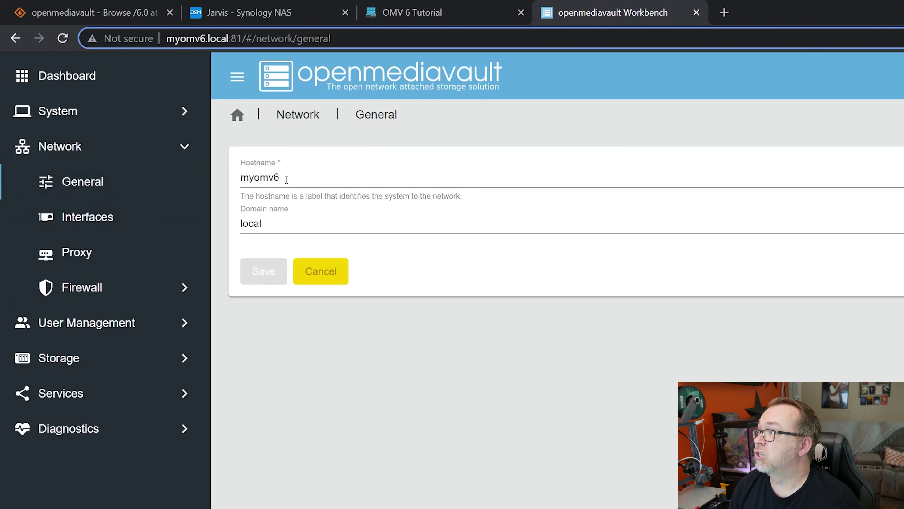
{"action": "left_click_drag", "start_coordinate": [286, 179], "coordinate": [220, 187]}
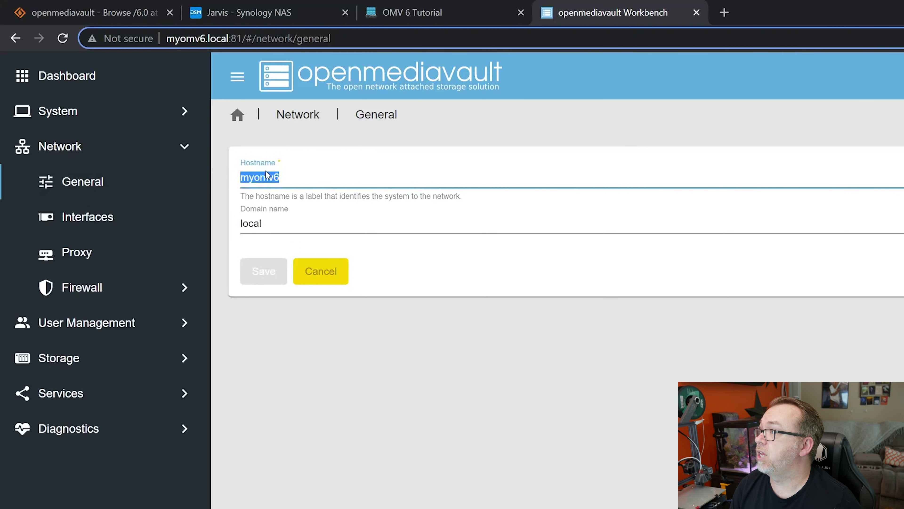
{"action": "left_click", "coordinate": [88, 221]}
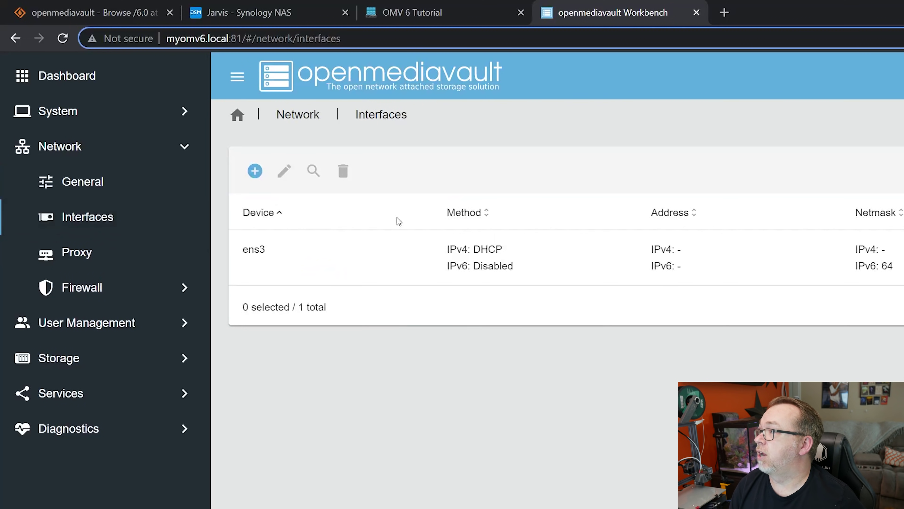
Step: Set interface ens3's IPv4 method to Static, then look at the firewall settings
{"action": "left_click", "coordinate": [268, 250]}
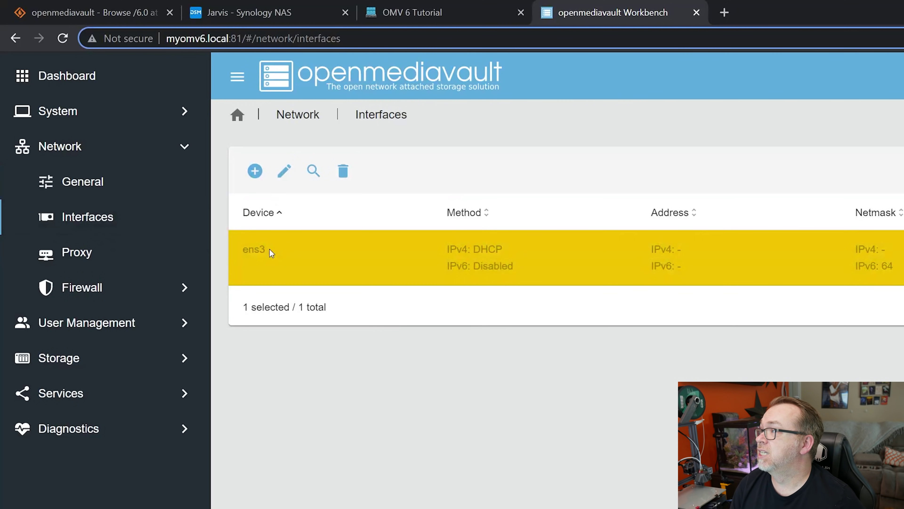
{"action": "left_click", "coordinate": [284, 170]}
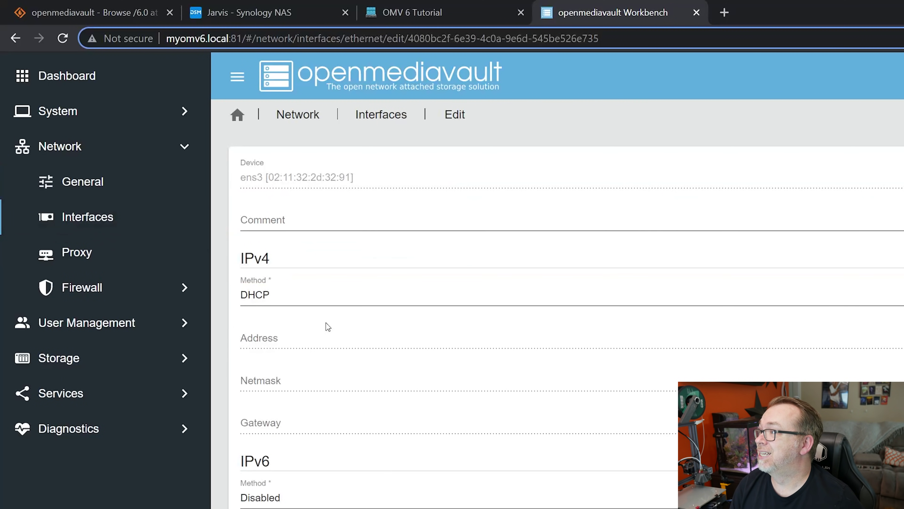
{"action": "left_click", "coordinate": [283, 302]}
{"action": "left_click", "coordinate": [279, 330]}
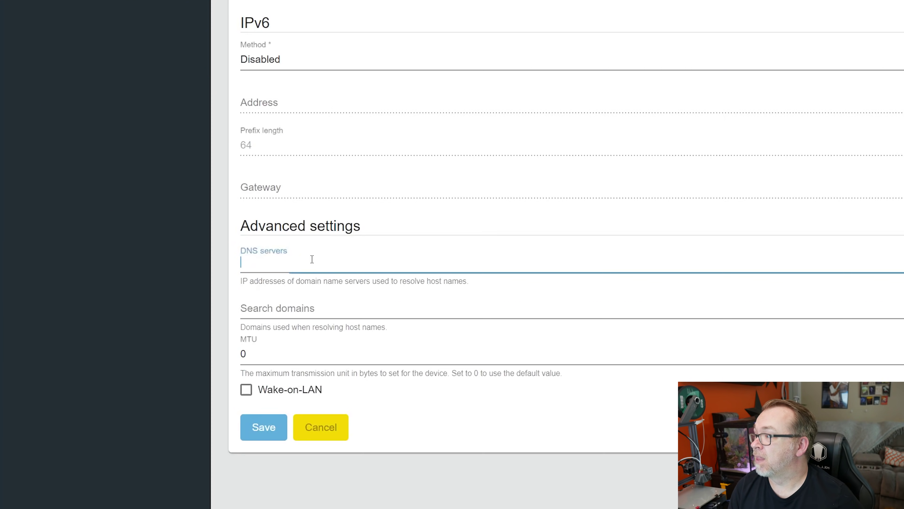
{"action": "left_click", "coordinate": [313, 259]}
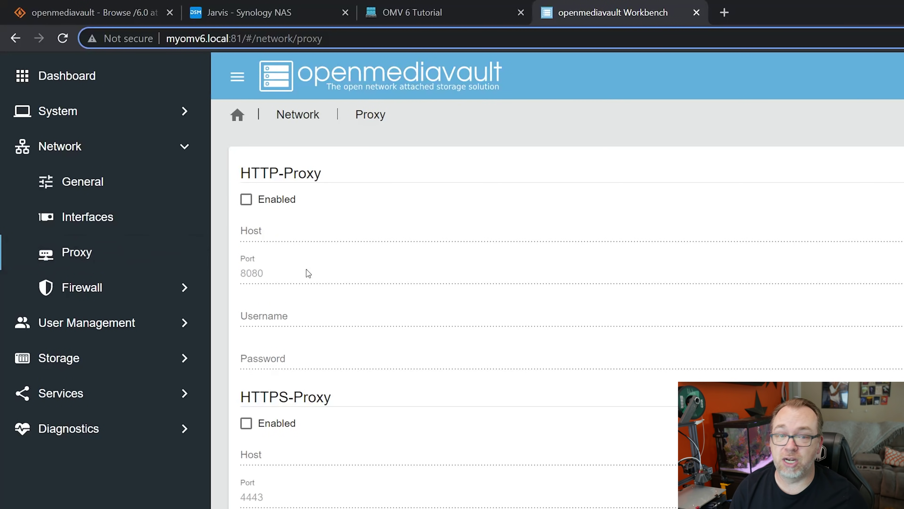
{"action": "left_click", "coordinate": [127, 287]}
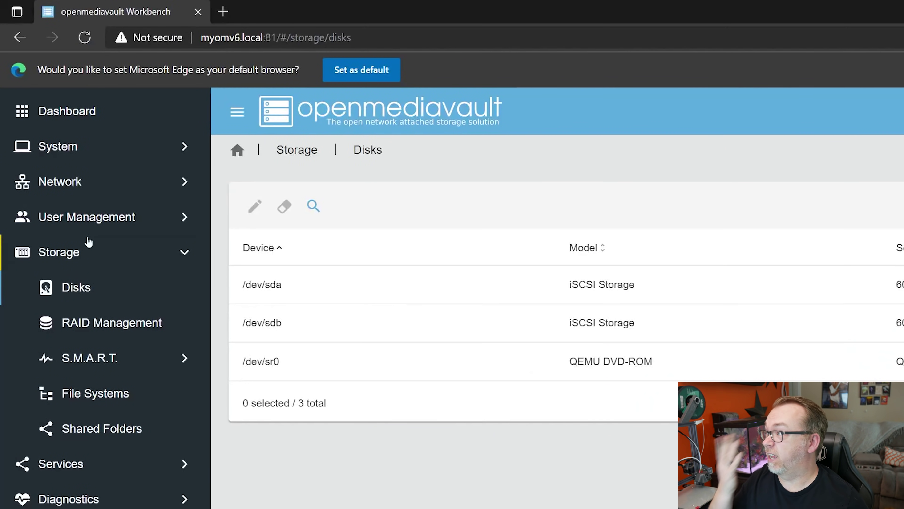
Step: Review the empty Users and Groups lists under User Management
{"action": "left_click", "coordinate": [88, 228]}
{"action": "left_click", "coordinate": [92, 298]}
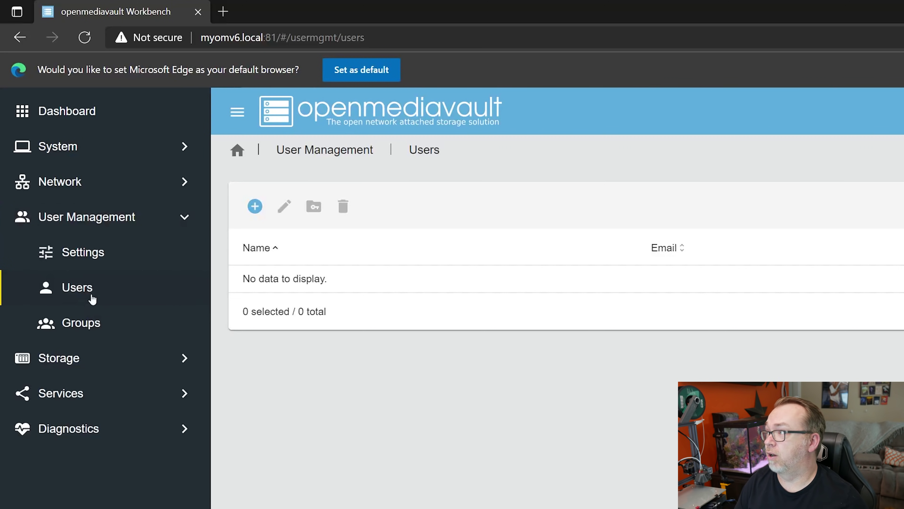
{"action": "left_click", "coordinate": [116, 322]}
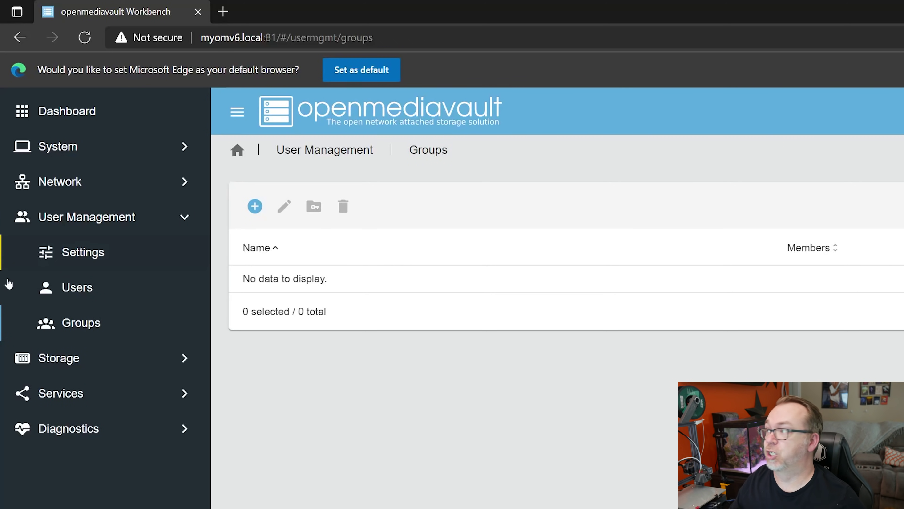
Step: Inspect /dev/sda's disk settings without changes, then view S.M.A.R.T. and File Systems
{"action": "left_click", "coordinate": [85, 360]}
{"action": "left_click", "coordinate": [39, 141]}
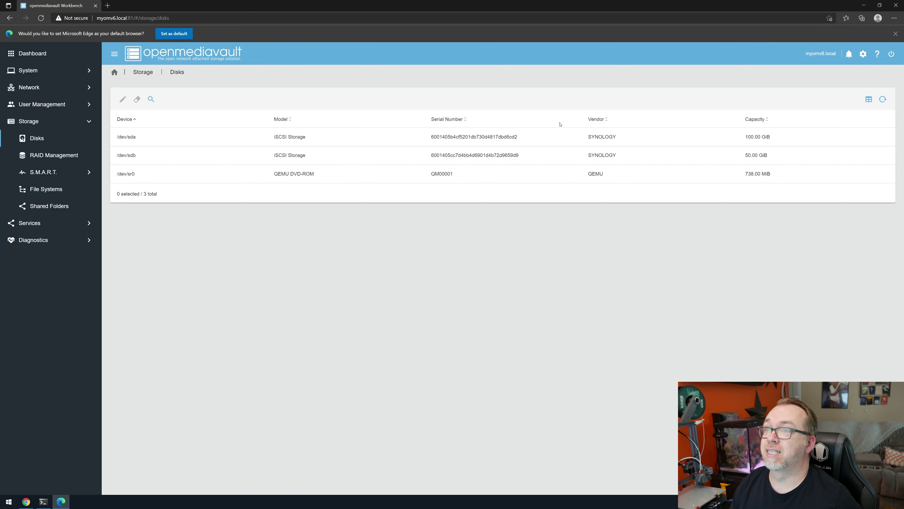
{"action": "left_click", "coordinate": [131, 137]}
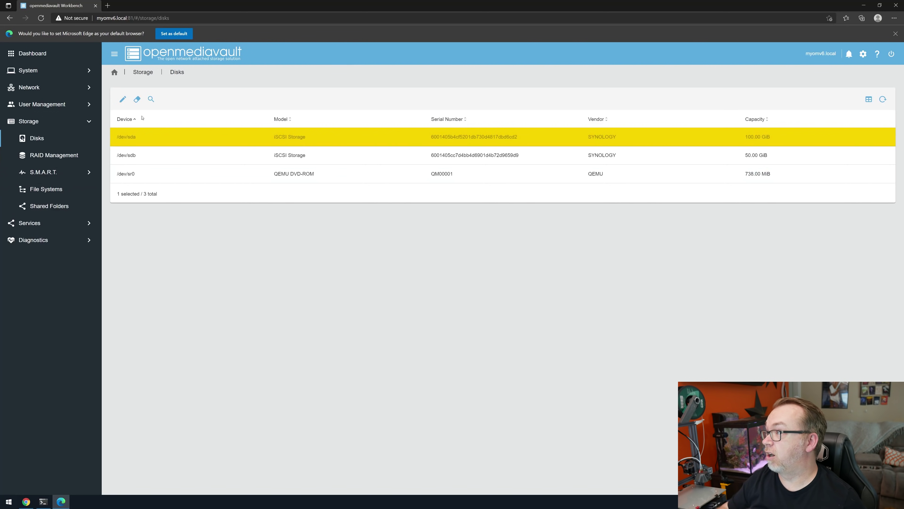
{"action": "left_click", "coordinate": [123, 100]}
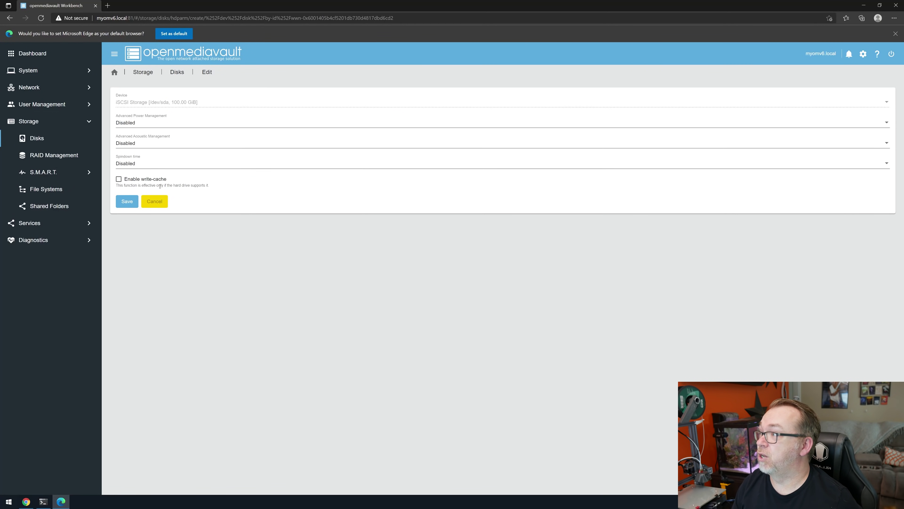
{"action": "left_click", "coordinate": [153, 200]}
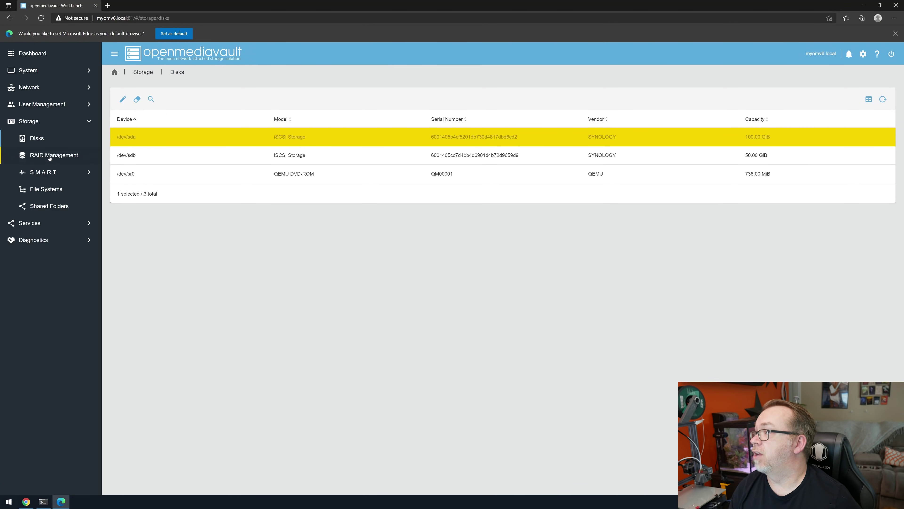
{"action": "left_click", "coordinate": [50, 170]}
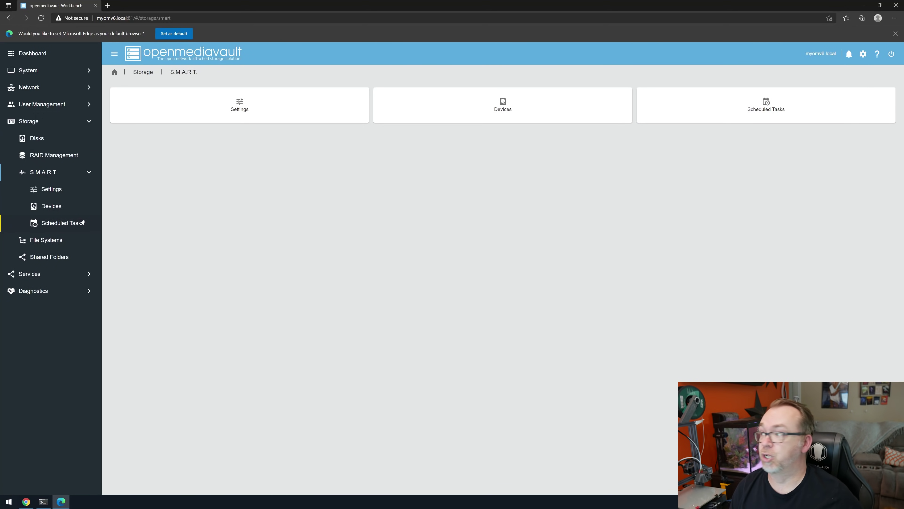
{"action": "left_click", "coordinate": [41, 244]}
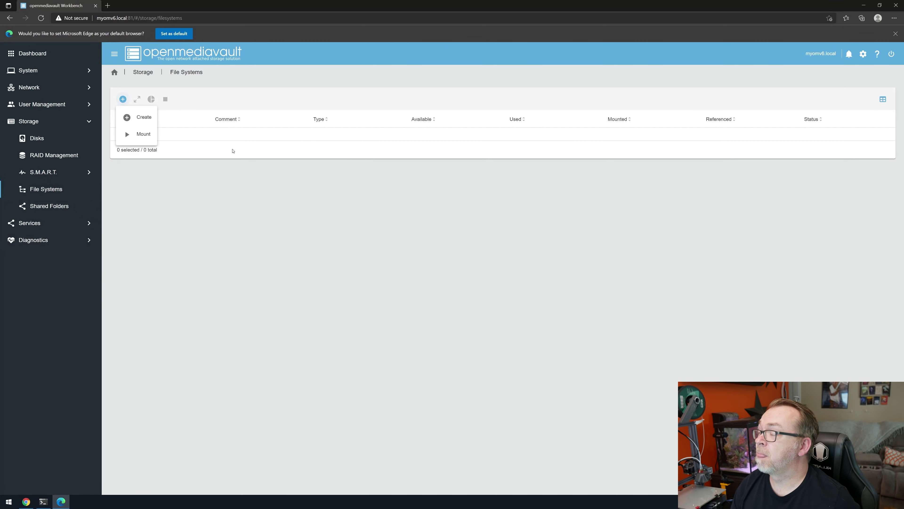
Step: Create an EXT4 file system on the 100 GiB iSCSI Storage disk /dev/sda
{"action": "left_click", "coordinate": [144, 116]}
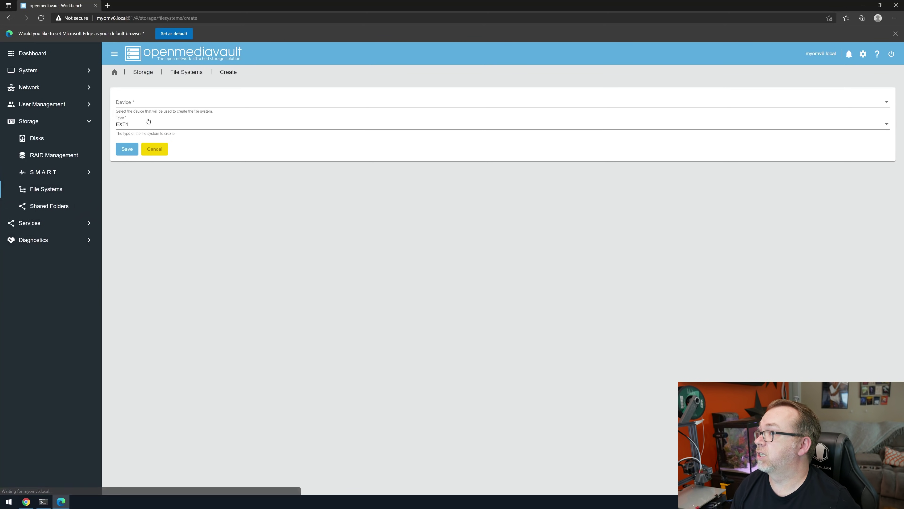
{"action": "left_click", "coordinate": [143, 103]}
{"action": "left_click", "coordinate": [145, 101]}
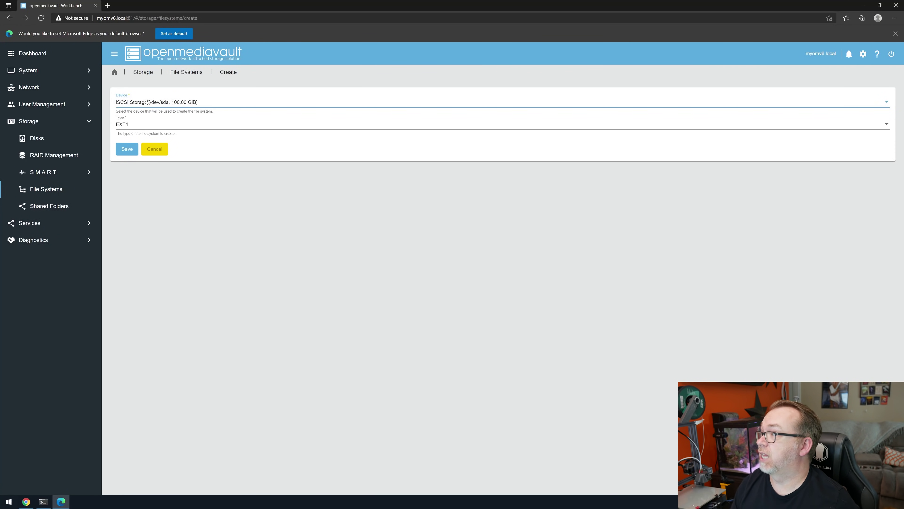
{"action": "left_click", "coordinate": [131, 124]}
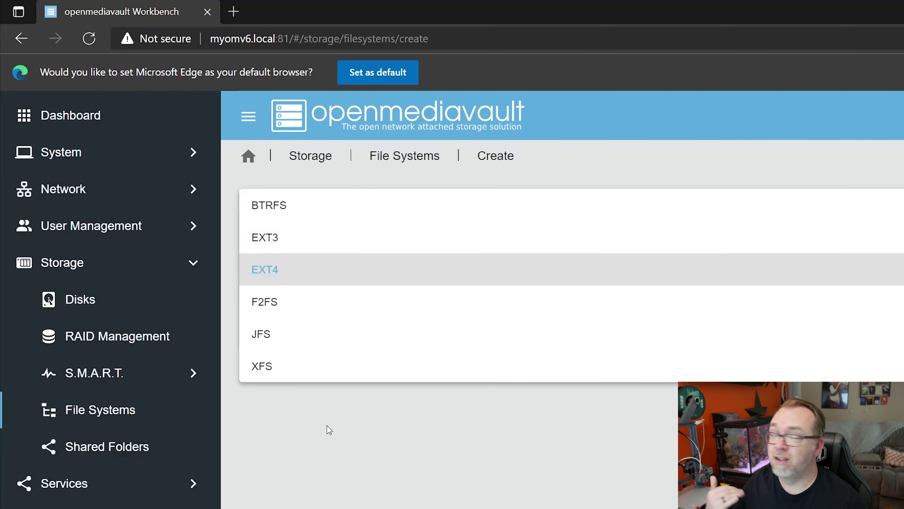
{"action": "left_click", "coordinate": [317, 448]}
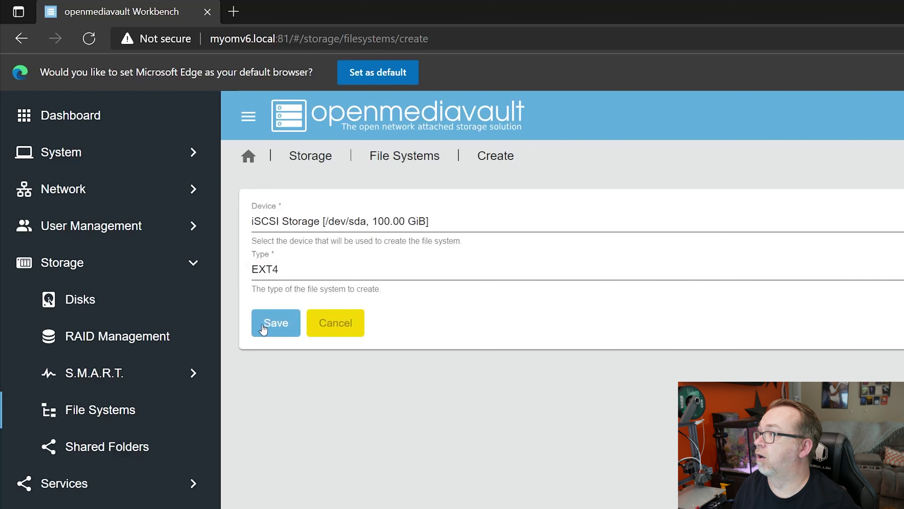
{"action": "left_click", "coordinate": [128, 148]}
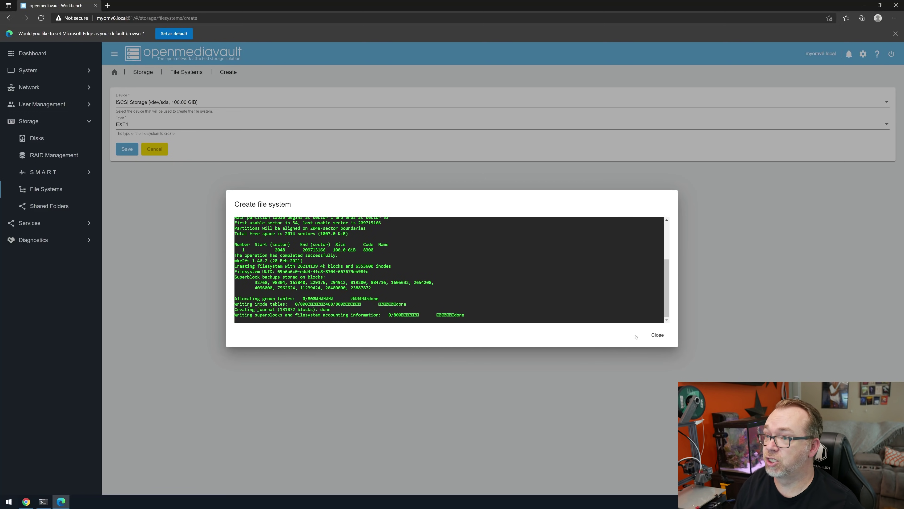
{"action": "left_click", "coordinate": [657, 335]}
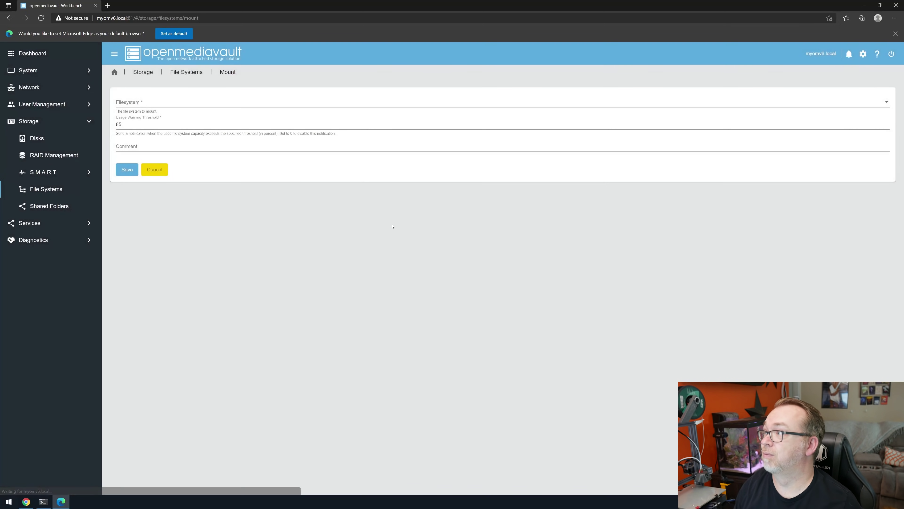
Step: Mount the EXT4 file system /dev/sda1 with the comment 'Files'
{"action": "left_click", "coordinate": [140, 104]}
{"action": "left_click", "coordinate": [172, 192]}
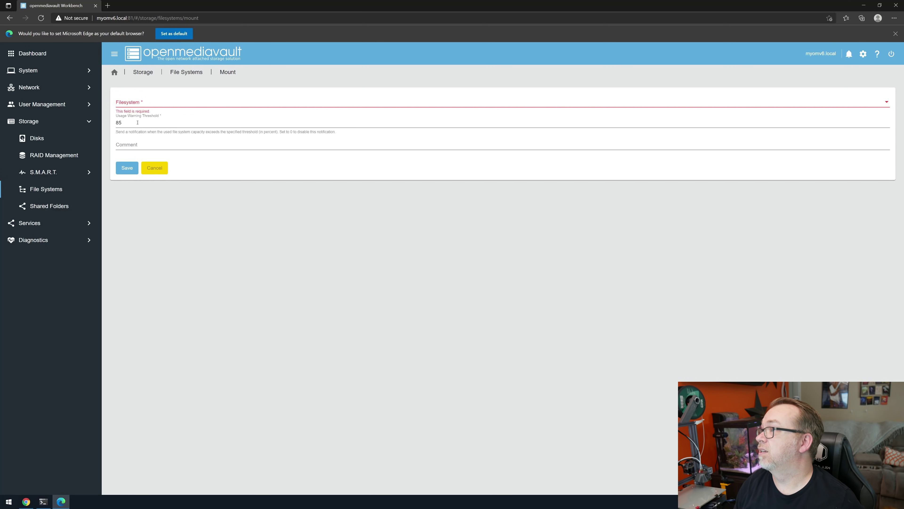
{"action": "left_click", "coordinate": [131, 104]}
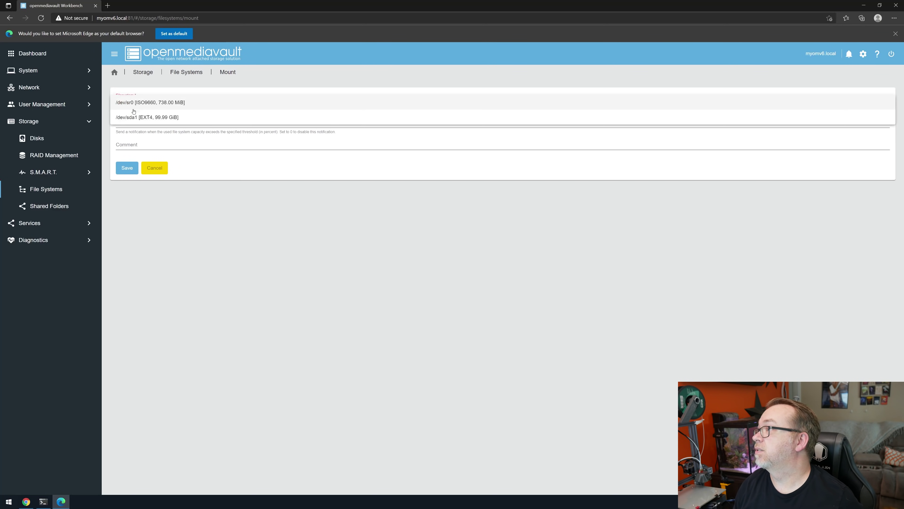
{"action": "left_click", "coordinate": [149, 118]}
{"action": "left_click", "coordinate": [146, 143]}
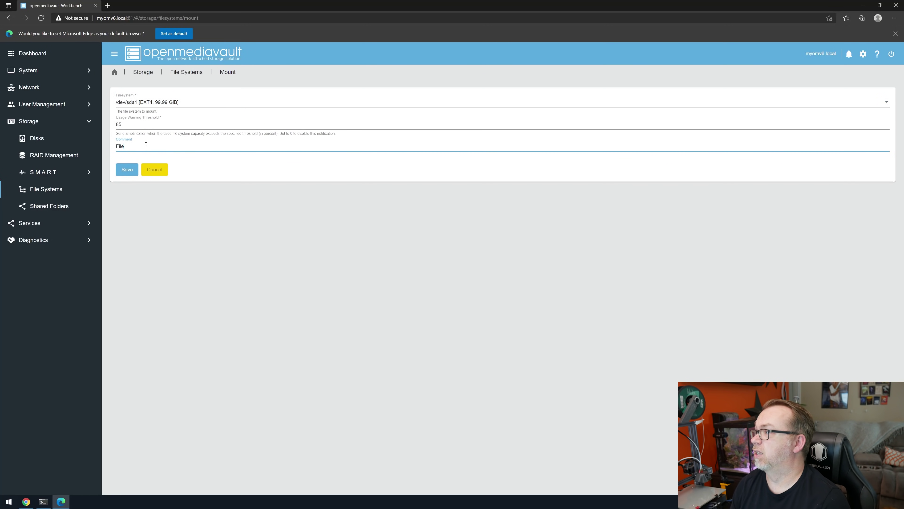
{"action": "left_click", "coordinate": [128, 170]}
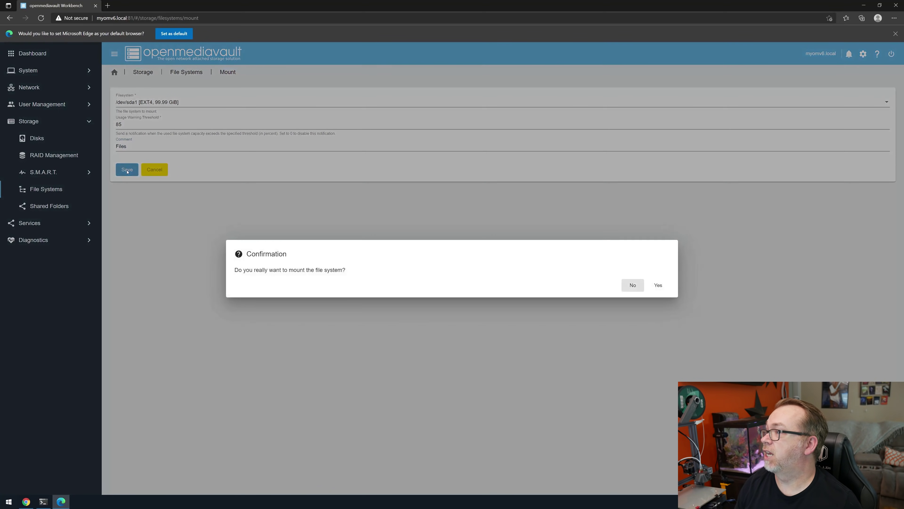
{"action": "left_click", "coordinate": [651, 284]}
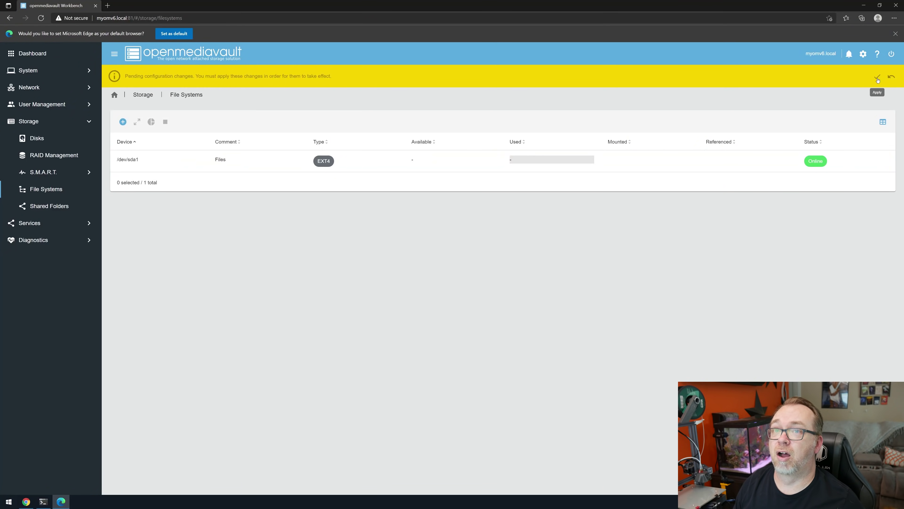
Step: Apply the pending configuration changes and start a new shared folder
{"action": "left_click", "coordinate": [877, 78]}
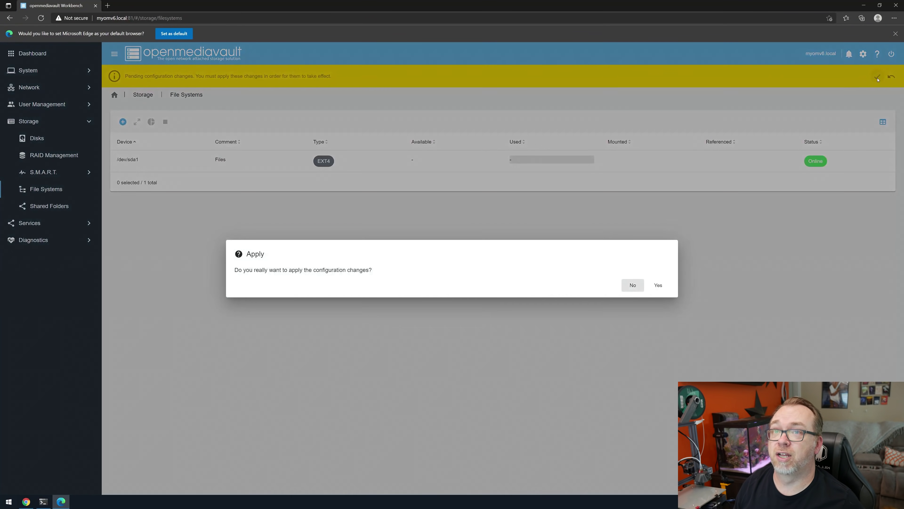
{"action": "left_click", "coordinate": [659, 292]}
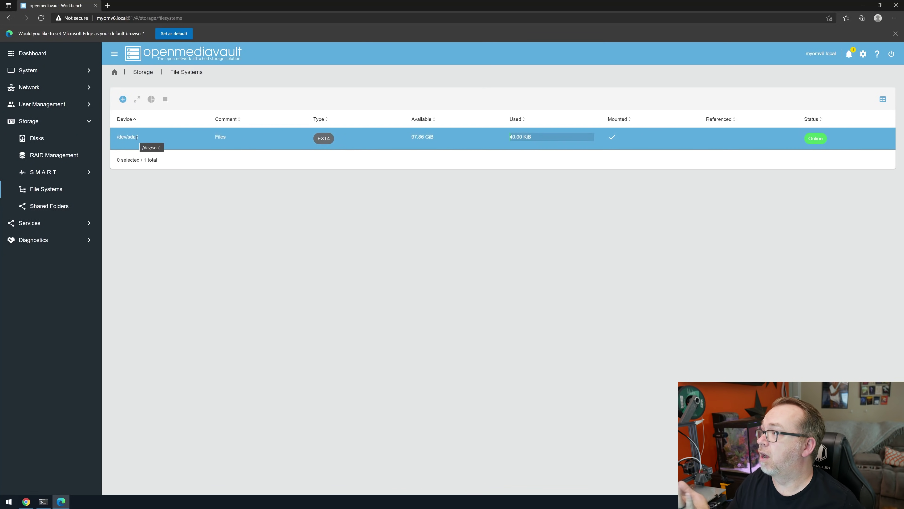
{"action": "left_click", "coordinate": [45, 207]}
{"action": "left_click", "coordinate": [123, 99]}
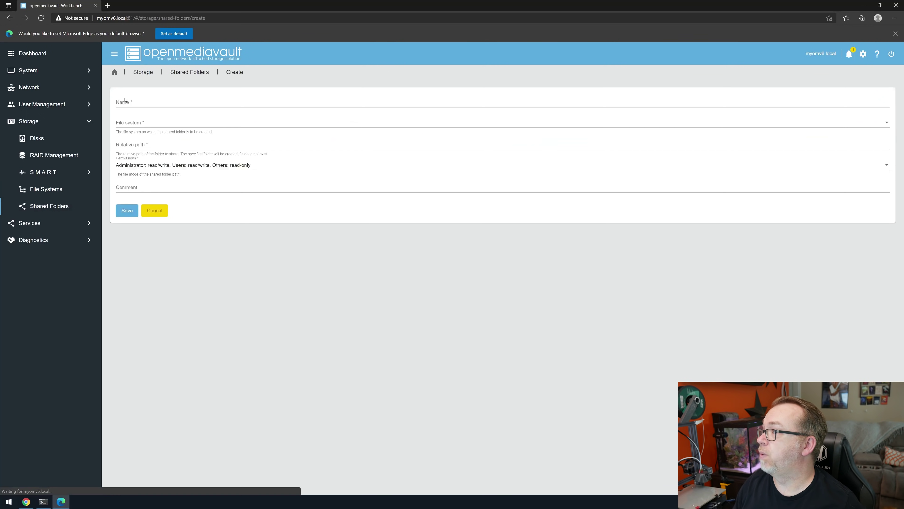
Step: Create shared folder 'Files' on /dev/sda1 with everyone read/write, and apply the changes
{"action": "left_click", "coordinate": [141, 107]}
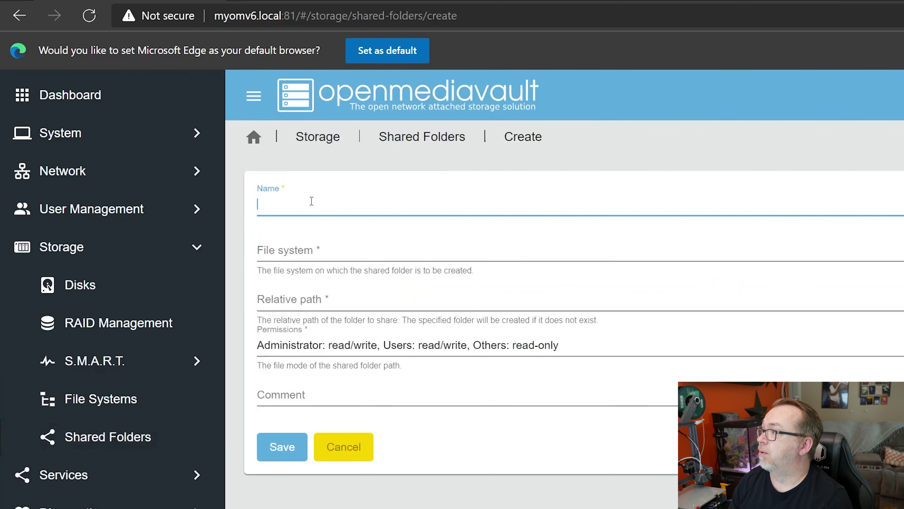
{"action": "type", "text": "Files"}
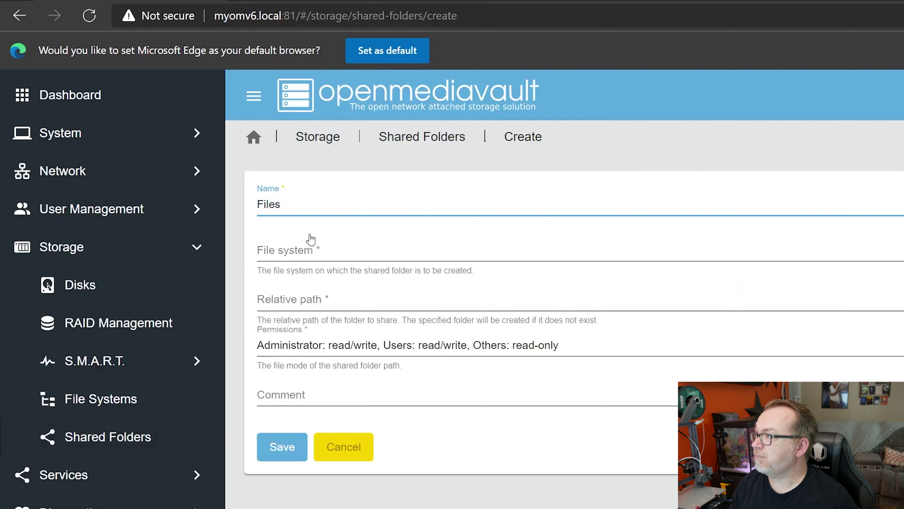
{"action": "left_click", "coordinate": [315, 251]}
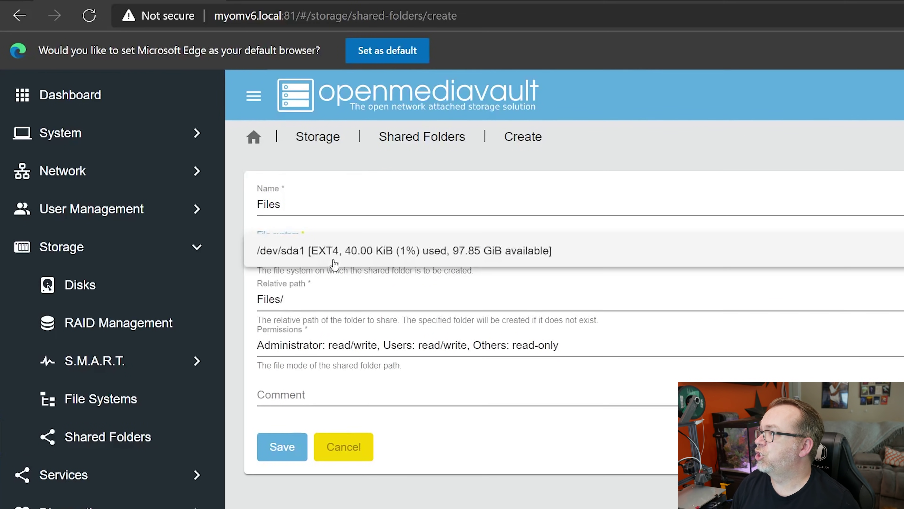
{"action": "left_click", "coordinate": [327, 268]}
{"action": "left_click", "coordinate": [325, 352]}
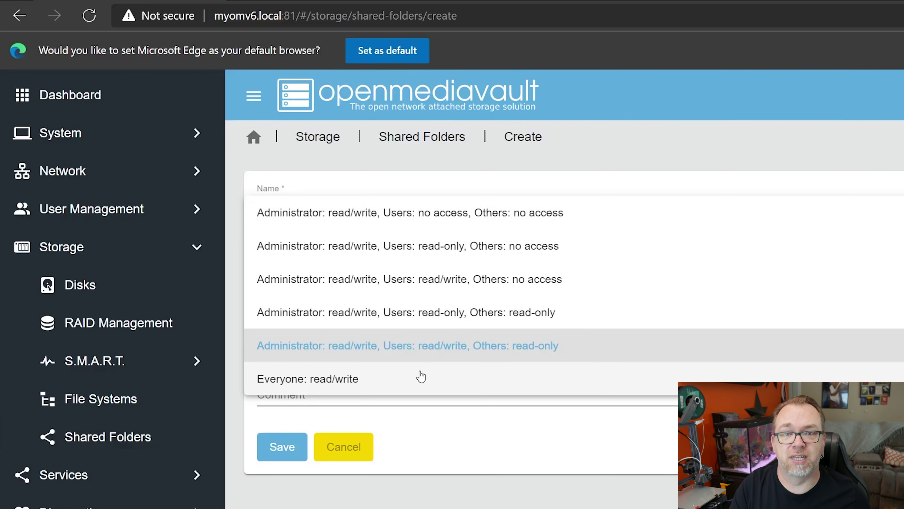
{"action": "left_click", "coordinate": [420, 376]}
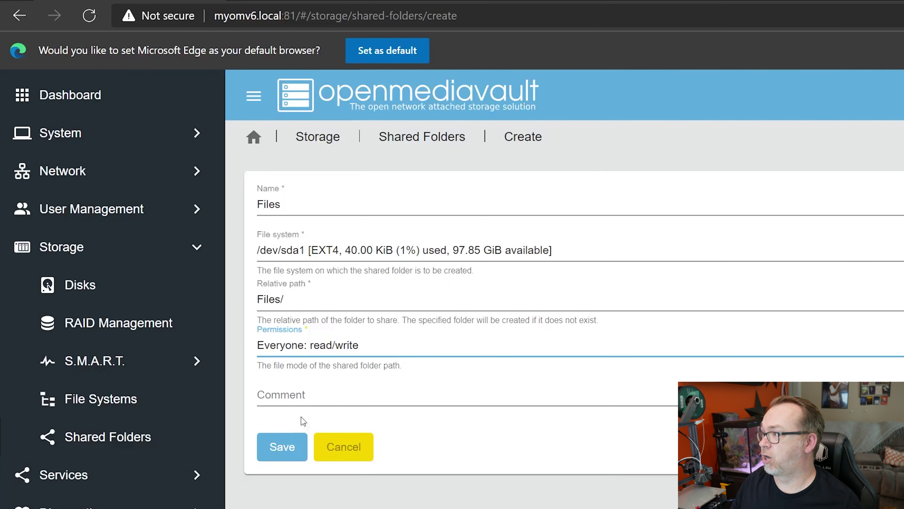
{"action": "left_click", "coordinate": [281, 446]}
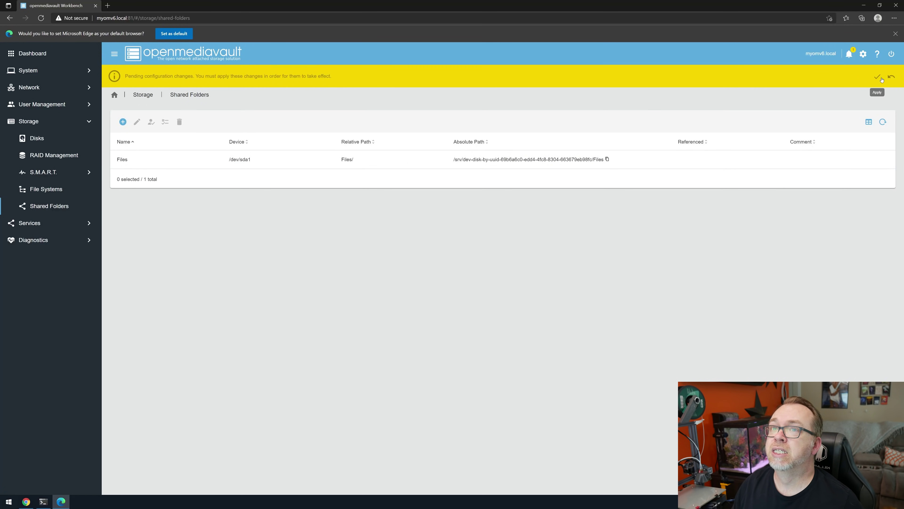
{"action": "left_click", "coordinate": [877, 78]}
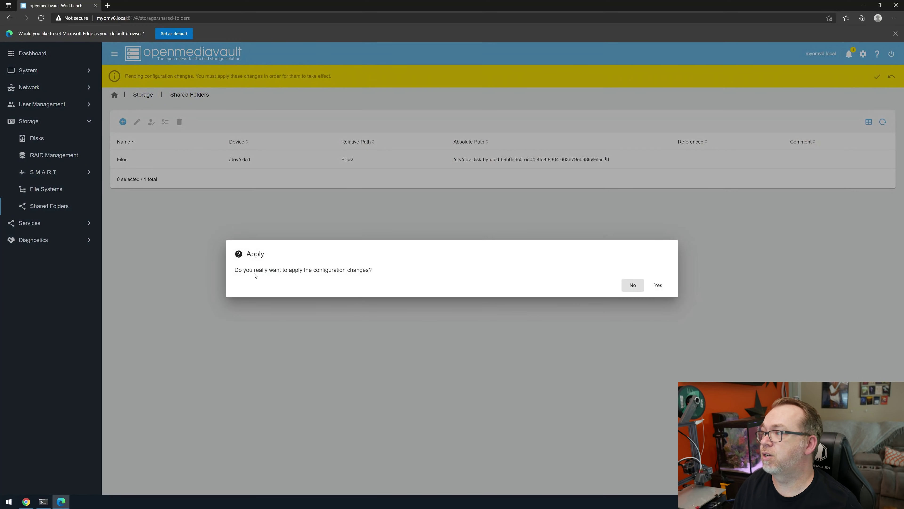
{"action": "left_click", "coordinate": [657, 285]}
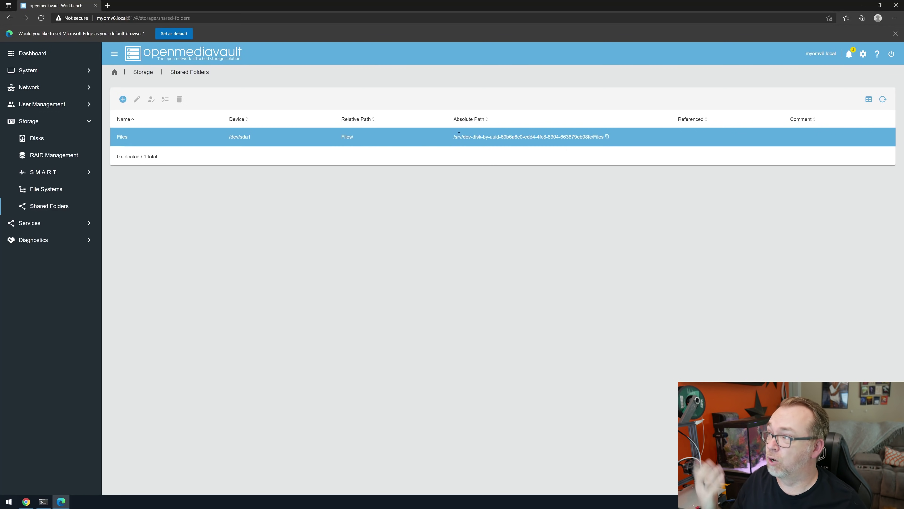
Step: Browse the FTP service's settings, TLS settings, ban rules and empty shares list
{"action": "left_click", "coordinate": [61, 226]}
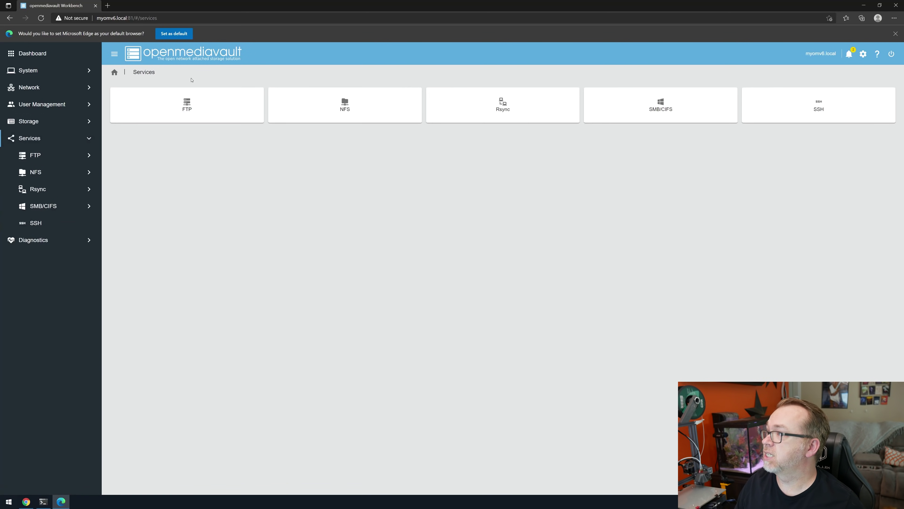
{"action": "left_click", "coordinate": [196, 119]}
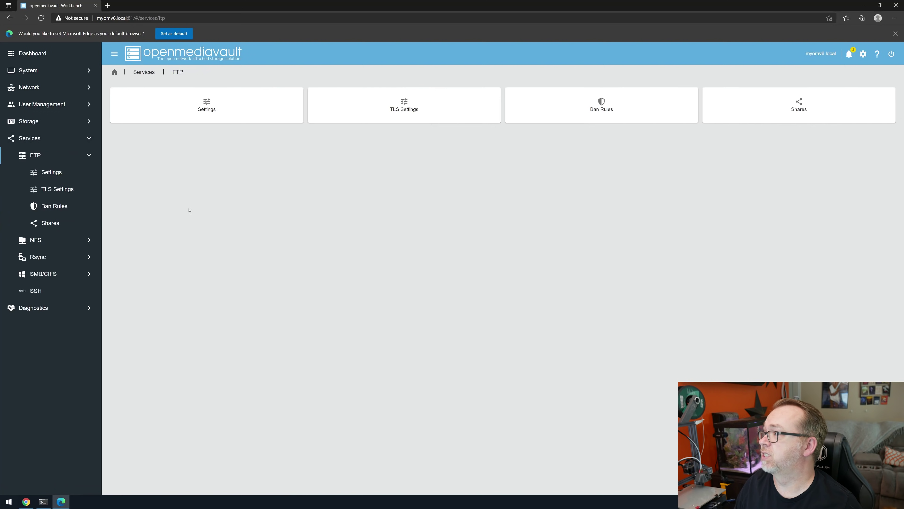
{"action": "left_click", "coordinate": [197, 101]}
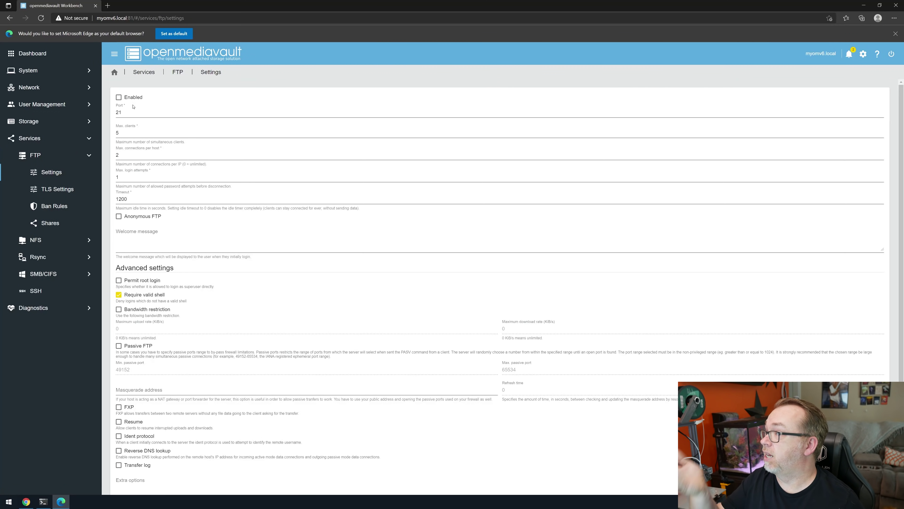
{"action": "left_click", "coordinate": [176, 73]}
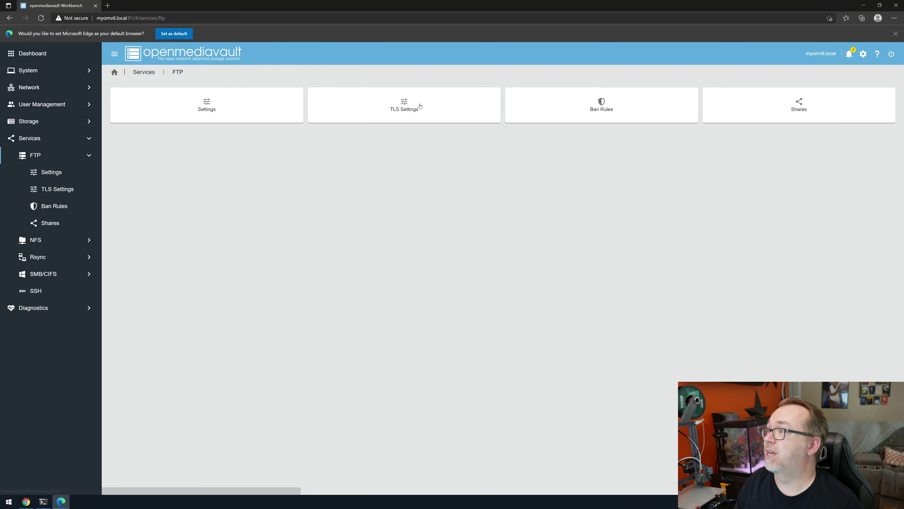
{"action": "left_click", "coordinate": [409, 107]}
{"action": "left_click", "coordinate": [154, 74]}
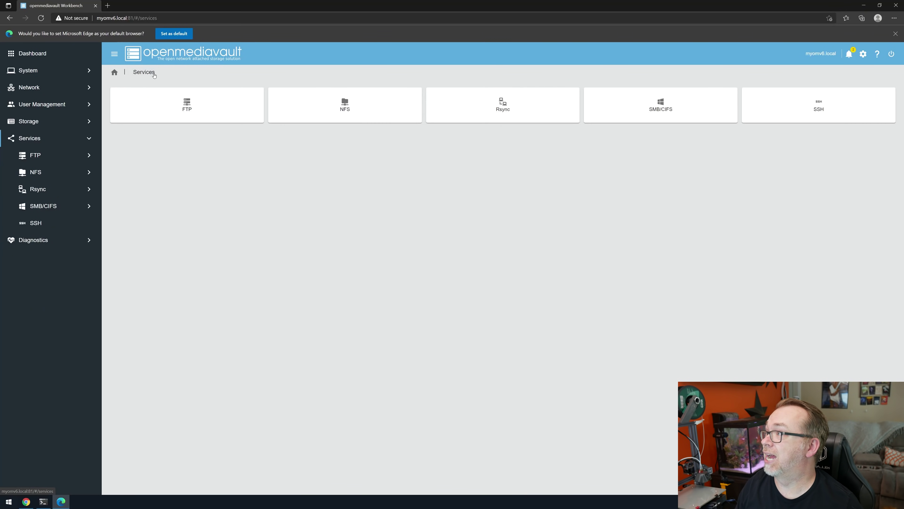
{"action": "left_click", "coordinate": [208, 99]}
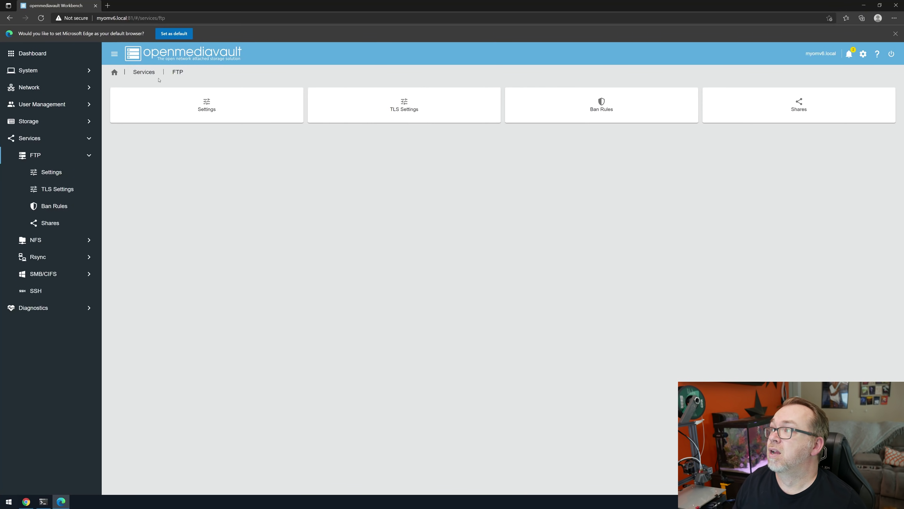
{"action": "left_click", "coordinate": [199, 103]}
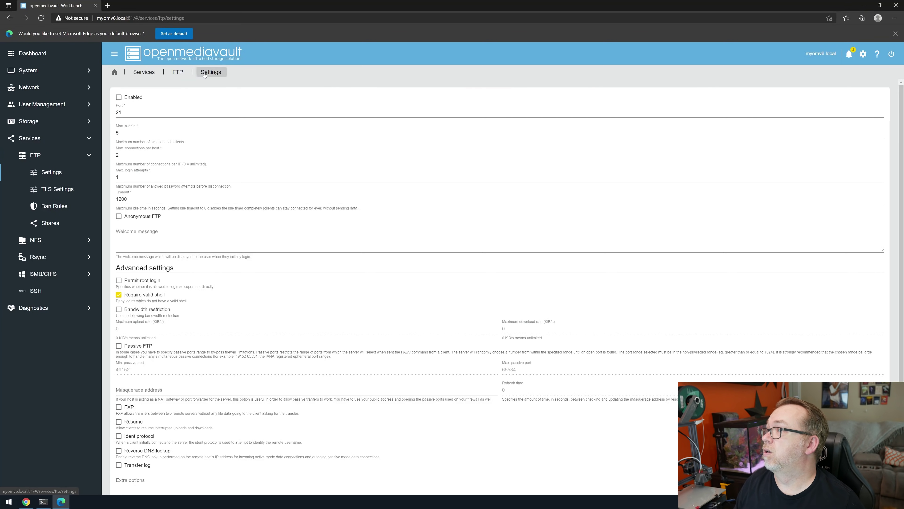
{"action": "left_click", "coordinate": [179, 73]}
{"action": "left_click", "coordinate": [591, 106]}
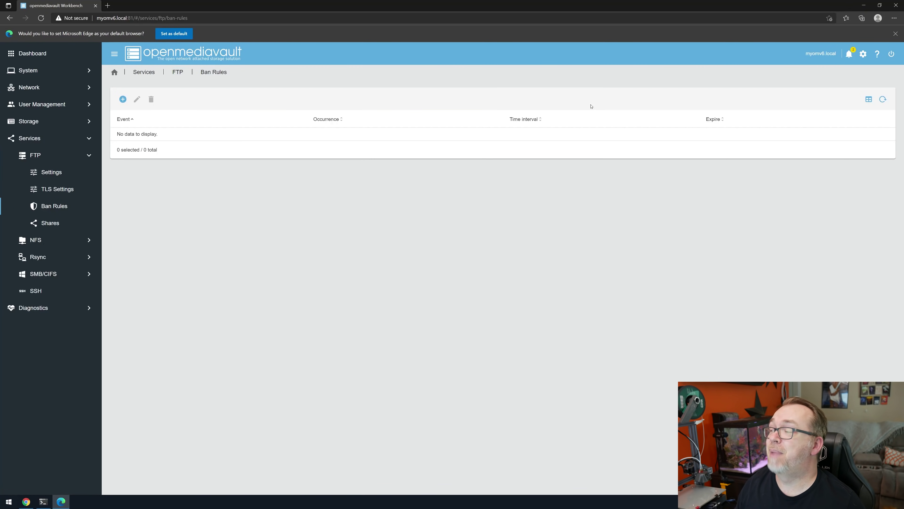
{"action": "left_click", "coordinate": [179, 73]}
{"action": "left_click", "coordinate": [793, 105]}
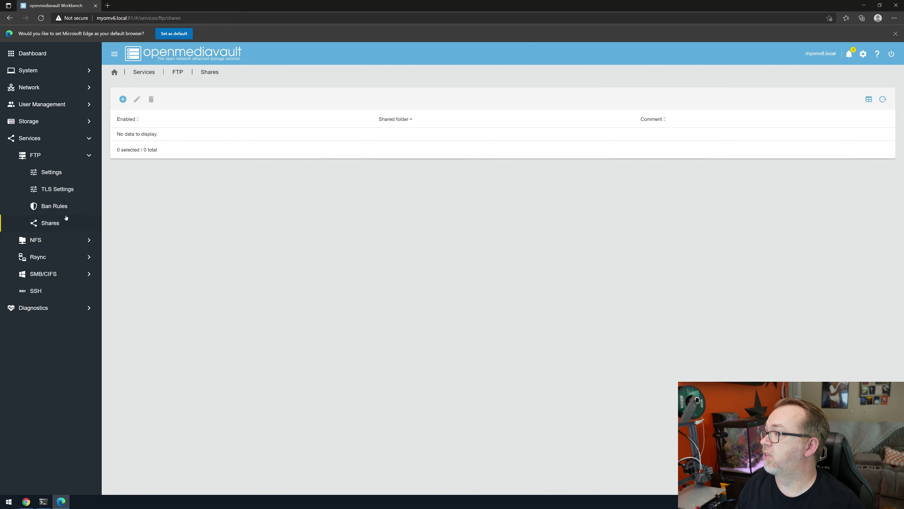
Step: Look over the NFS and Rsync services, ending on the empty SMB/CIFS shares list
{"action": "left_click", "coordinate": [57, 241]}
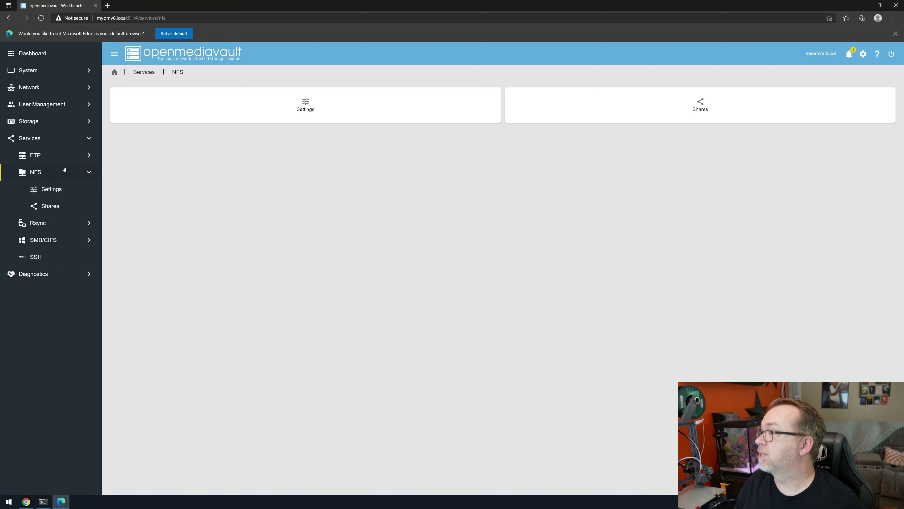
{"action": "left_click", "coordinate": [50, 225]}
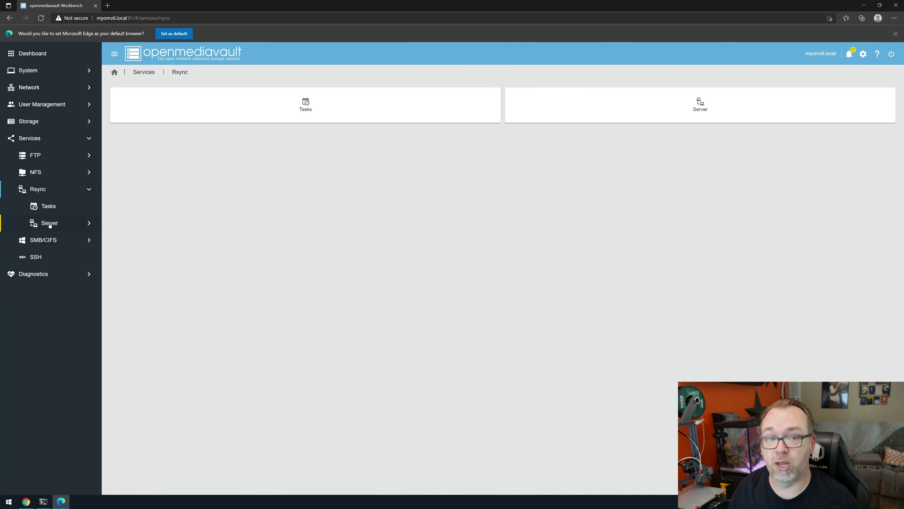
{"action": "left_click", "coordinate": [50, 240]}
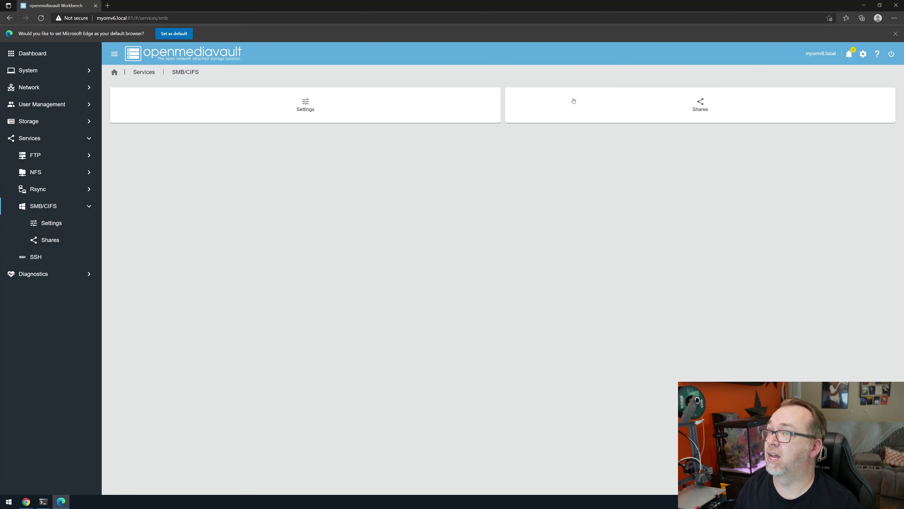
{"action": "left_click", "coordinate": [699, 105]}
Step: Add a browseable SMB share of the Files folder, Guests only, and apply the changes
{"action": "left_click", "coordinate": [123, 99]}
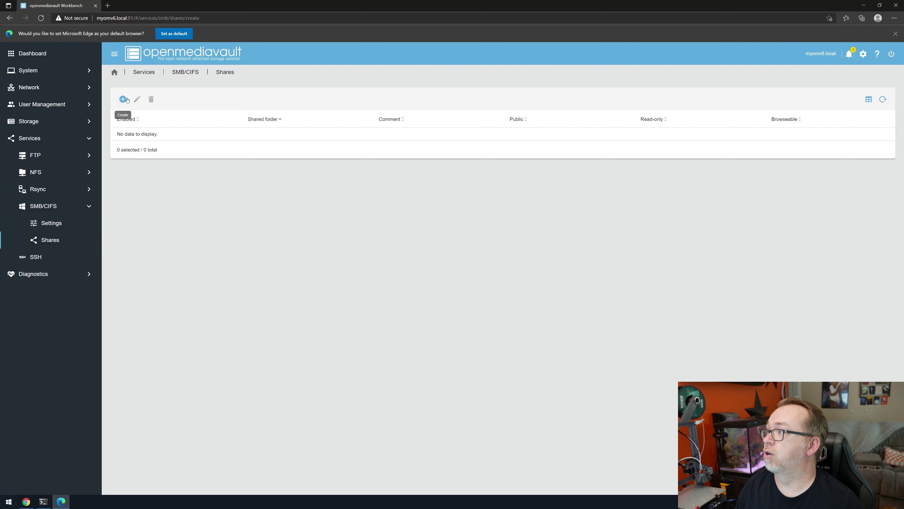
{"action": "left_click", "coordinate": [137, 116]}
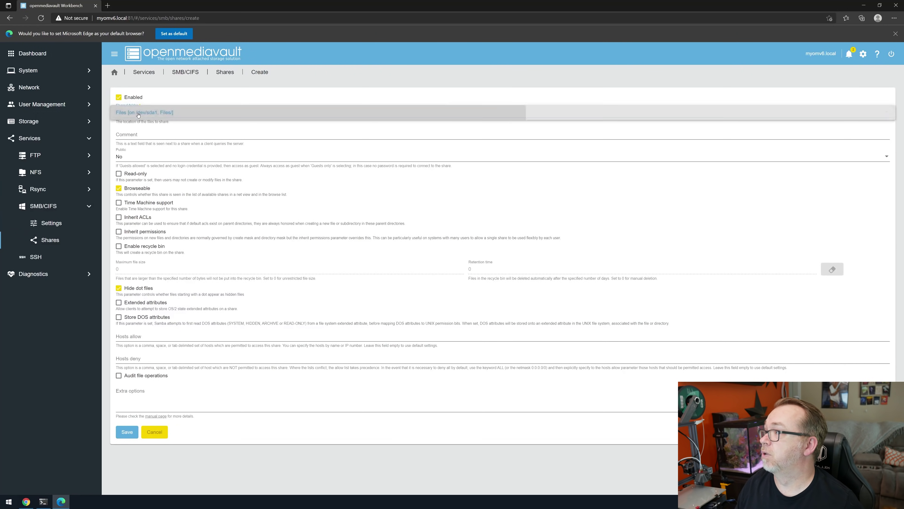
{"action": "left_click", "coordinate": [138, 115]}
{"action": "left_click", "coordinate": [141, 134]}
{"action": "left_click", "coordinate": [133, 159]}
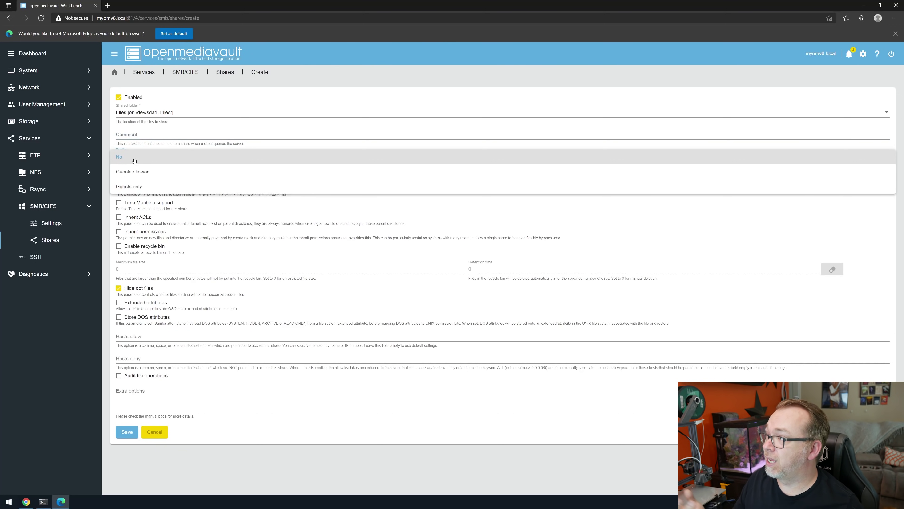
{"action": "left_click", "coordinate": [138, 188]}
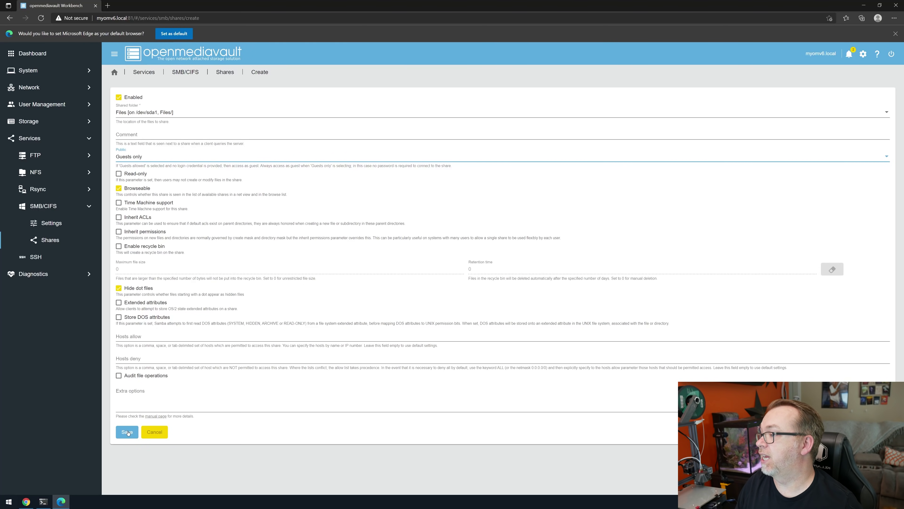
{"action": "left_click", "coordinate": [128, 431]}
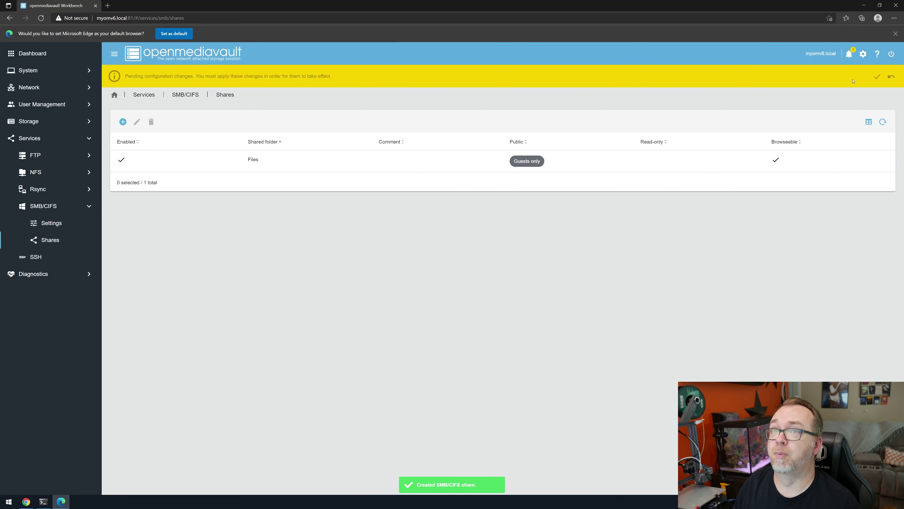
{"action": "left_click", "coordinate": [877, 76]}
{"action": "left_click", "coordinate": [658, 285]}
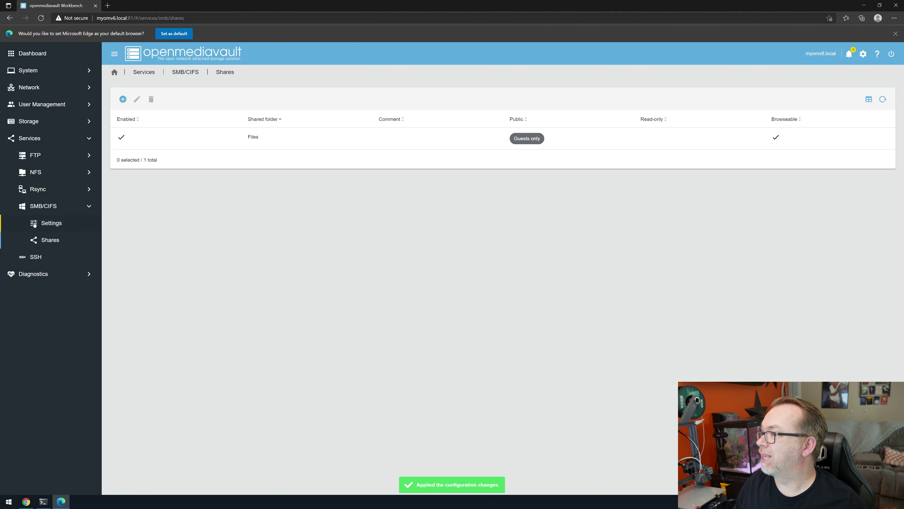
Step: Check SSH settings (port 22, root login, password and key auth), then return to Services
{"action": "left_click", "coordinate": [35, 259]}
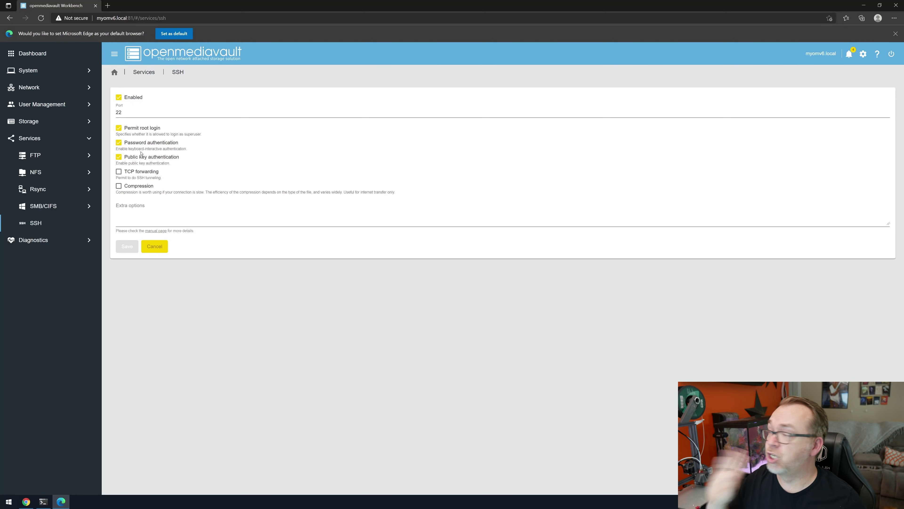
{"action": "left_click", "coordinate": [162, 250]}
Step: Browse the Diagnostics pages for system information, system logs and running processes
{"action": "left_click", "coordinate": [67, 246]}
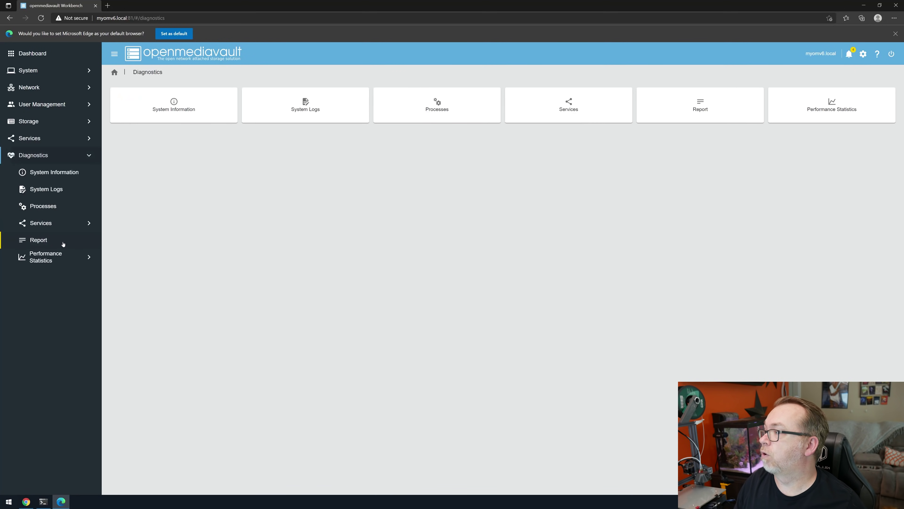
{"action": "left_click", "coordinate": [55, 176]}
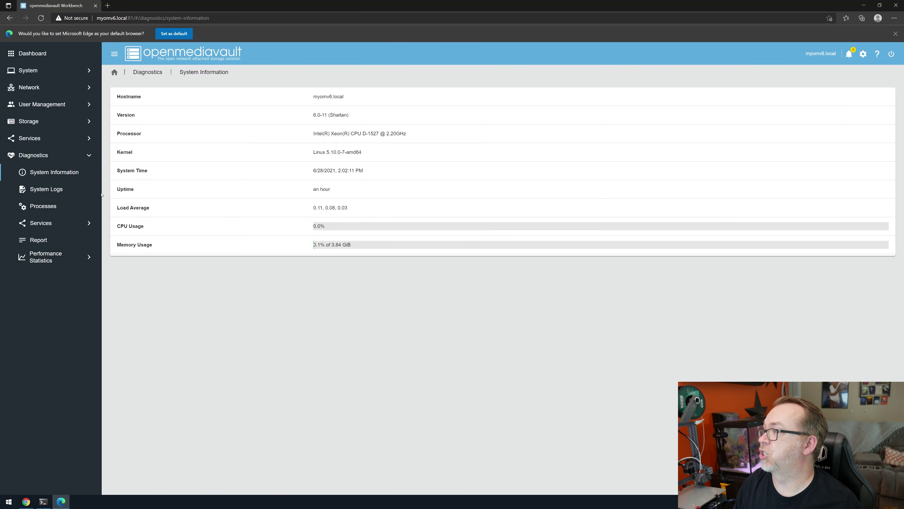
{"action": "left_click", "coordinate": [55, 189]}
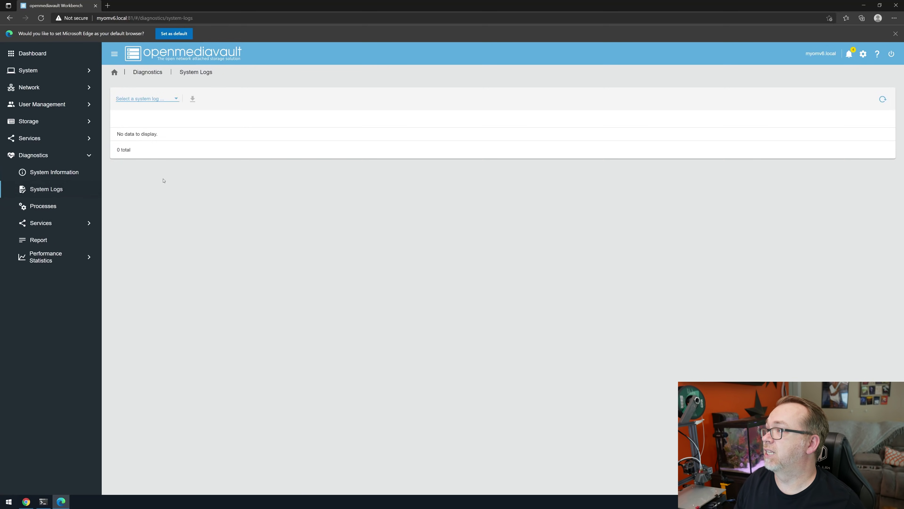
{"action": "left_click", "coordinate": [43, 206]}
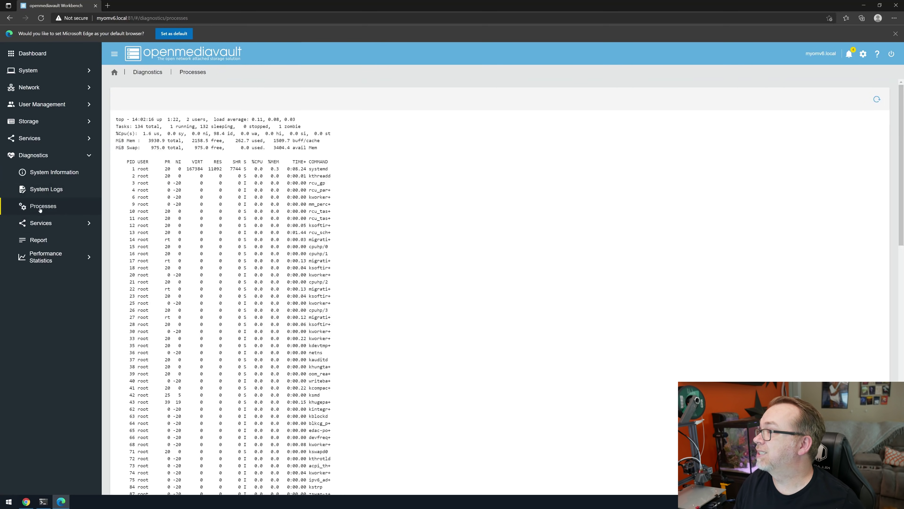
{"action": "scroll", "coordinate": [227, 198], "scroll_direction": "down", "scroll_amount": 10}
{"action": "scroll", "coordinate": [227, 198], "scroll_direction": "down", "scroll_amount": 1}
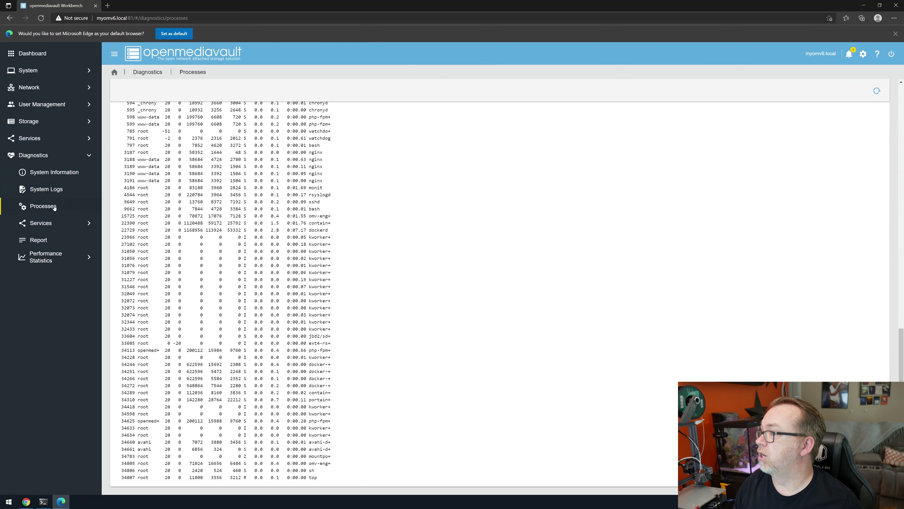
Step: Check the FTP, SMB/CIFS and SSH service diagnostics and the full system report
{"action": "left_click", "coordinate": [41, 223]}
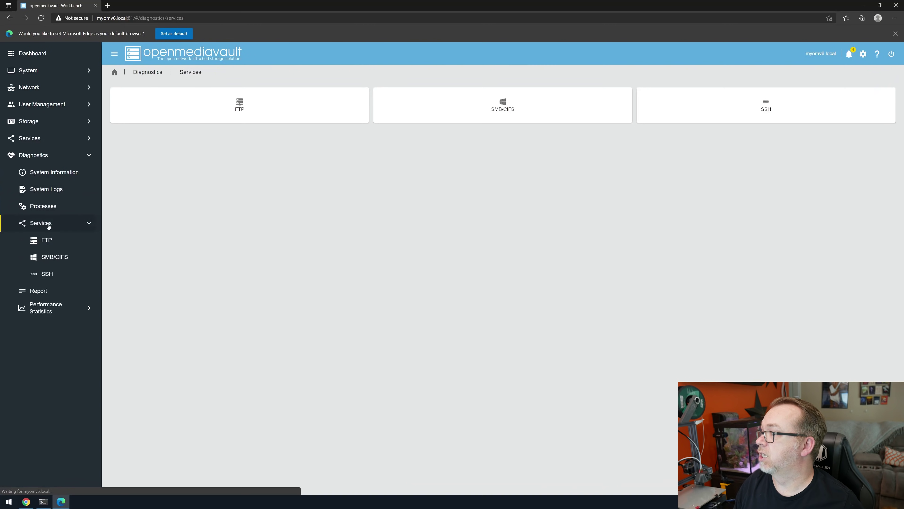
{"action": "left_click", "coordinate": [44, 242]}
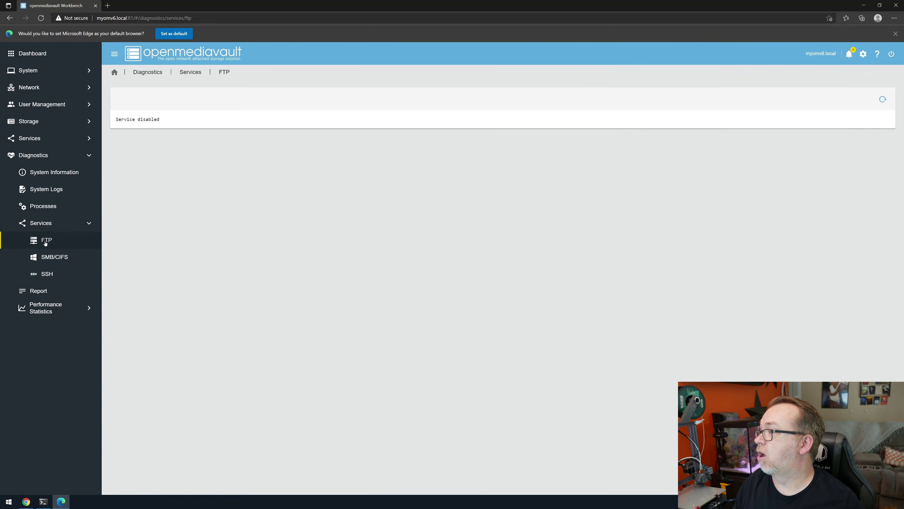
{"action": "left_click", "coordinate": [56, 258]}
{"action": "left_click", "coordinate": [52, 279]}
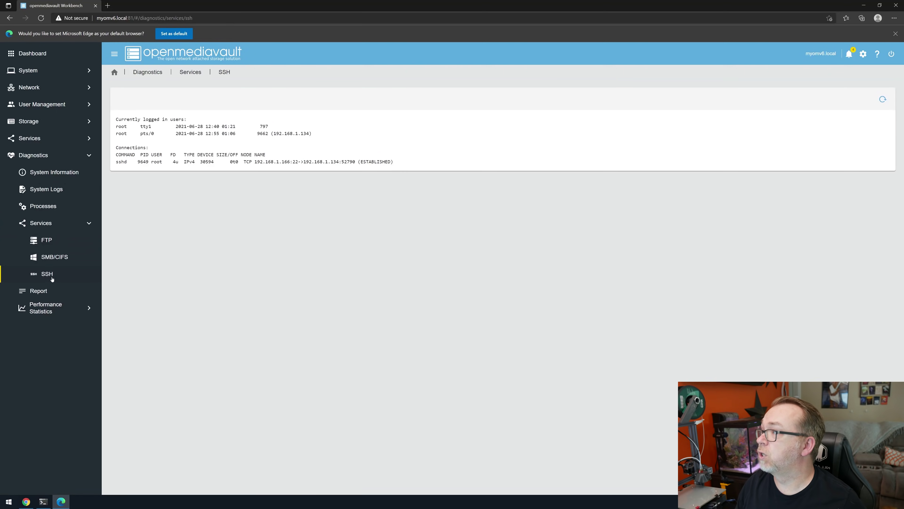
{"action": "left_click", "coordinate": [49, 296]}
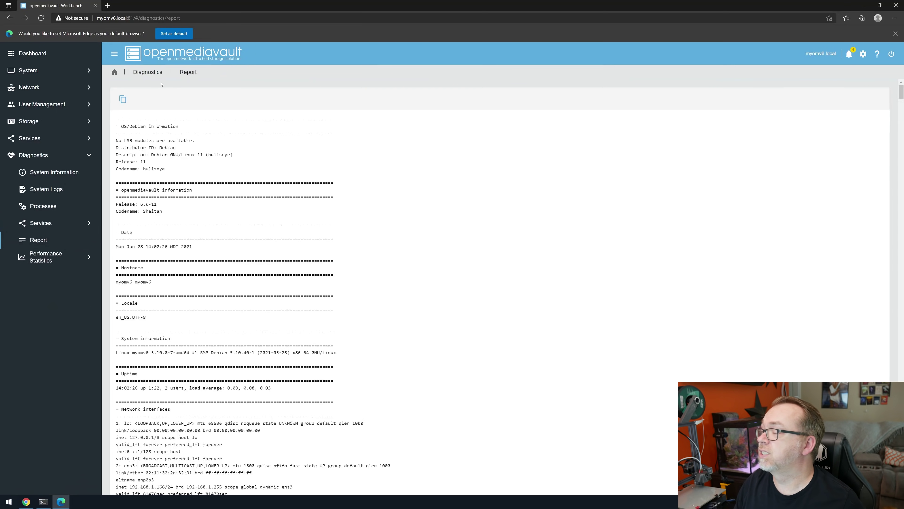
Step: Review the CPU usage and uptime performance graphs, then go back to the Dashboard
{"action": "scroll", "coordinate": [225, 154], "scroll_direction": "down", "scroll_amount": 10}
{"action": "left_click", "coordinate": [54, 257]}
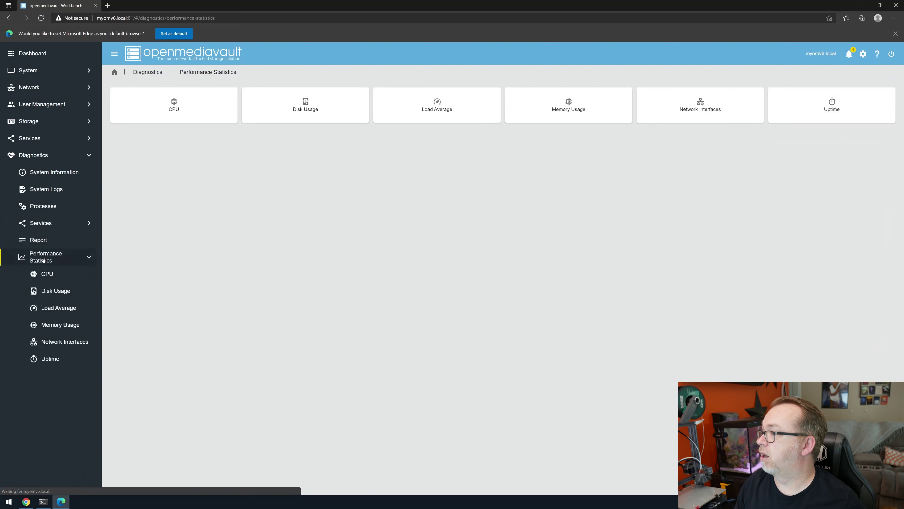
{"action": "left_click", "coordinate": [64, 276]}
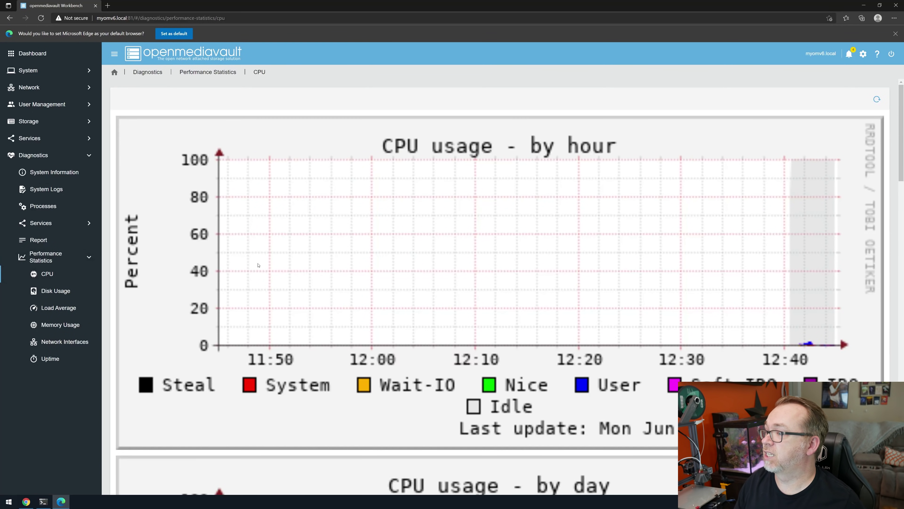
{"action": "scroll", "coordinate": [259, 264], "scroll_direction": "down", "scroll_amount": 5}
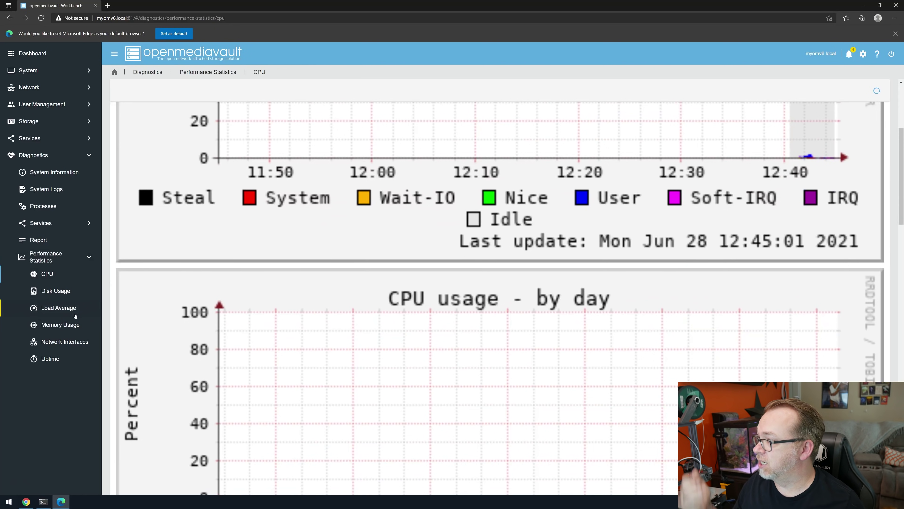
{"action": "left_click", "coordinate": [54, 359]}
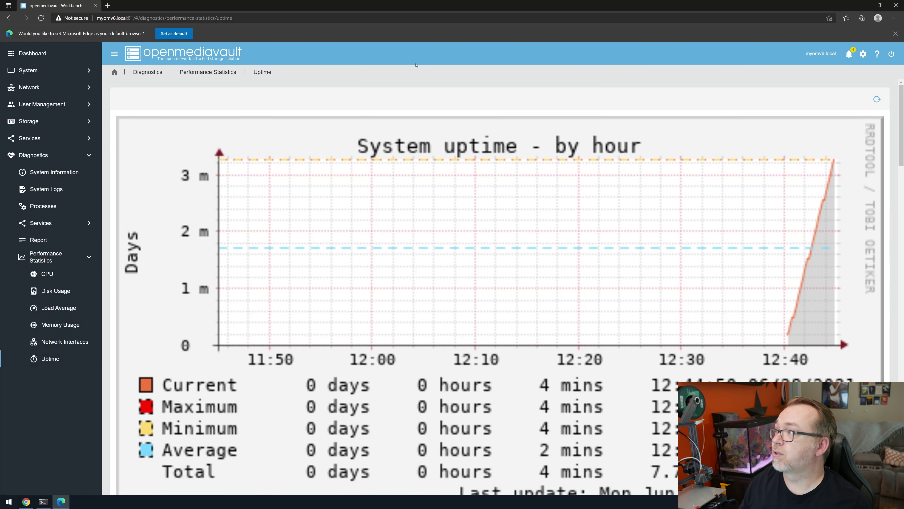
{"action": "left_click", "coordinate": [29, 52]}
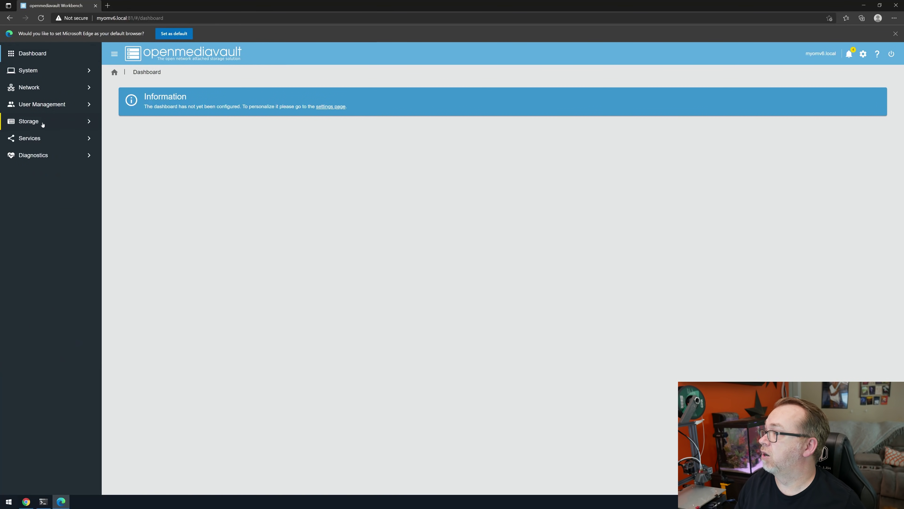
Step: Change the login password from the user account menu, entering and confirming the new password
{"action": "left_click", "coordinate": [39, 144]}
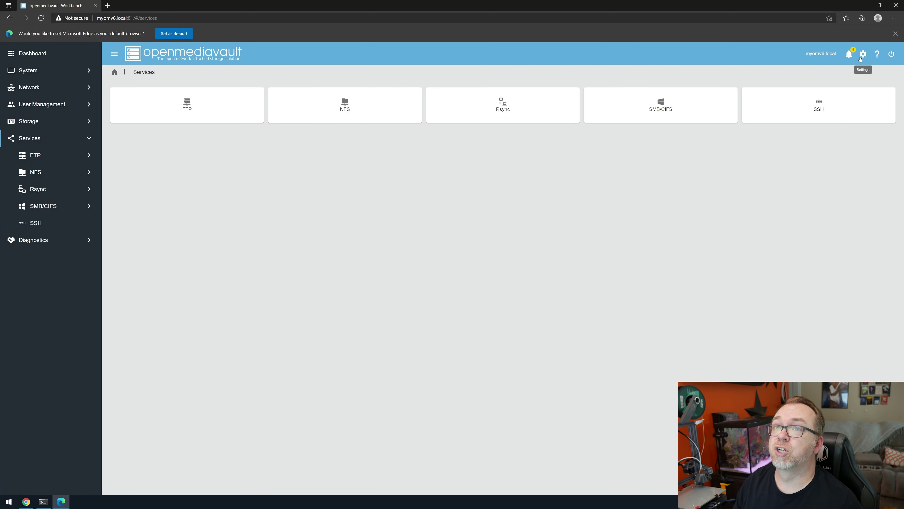
{"action": "left_click", "coordinate": [863, 53]}
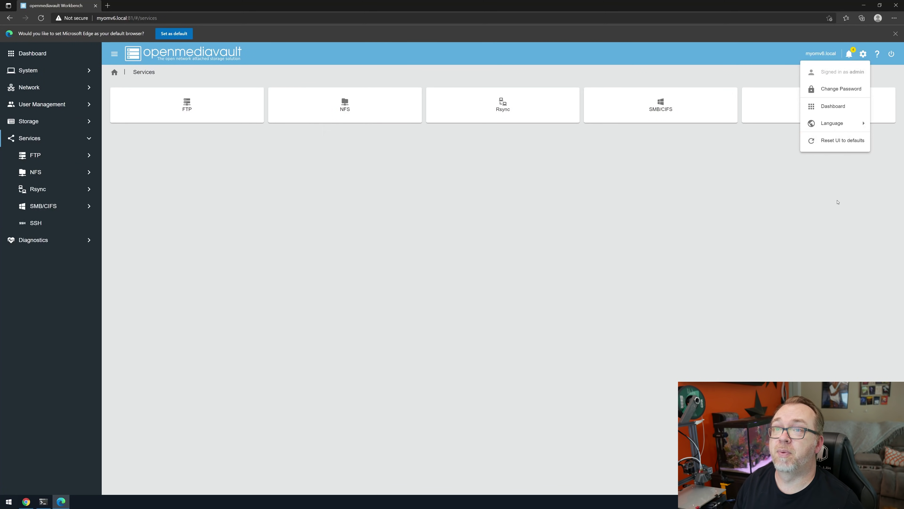
{"action": "left_click", "coordinate": [838, 200]}
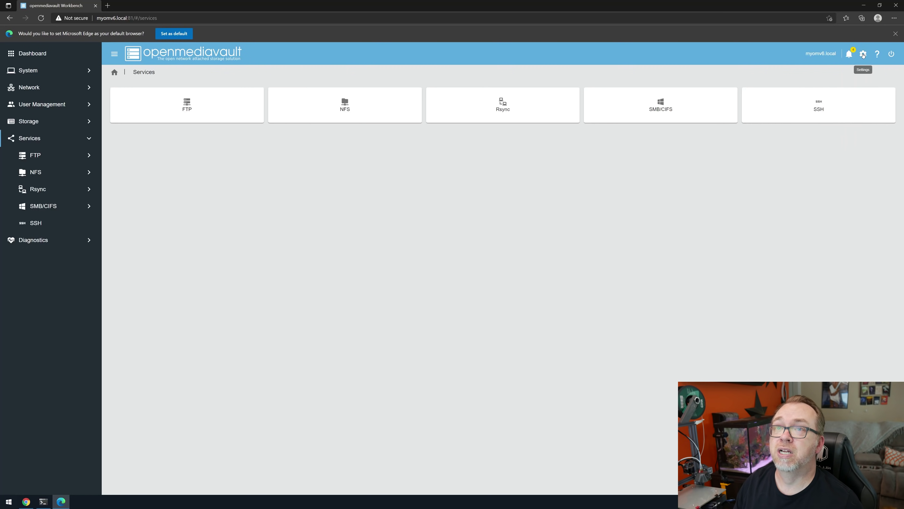
{"action": "left_click", "coordinate": [863, 54]}
{"action": "left_click", "coordinate": [855, 91]}
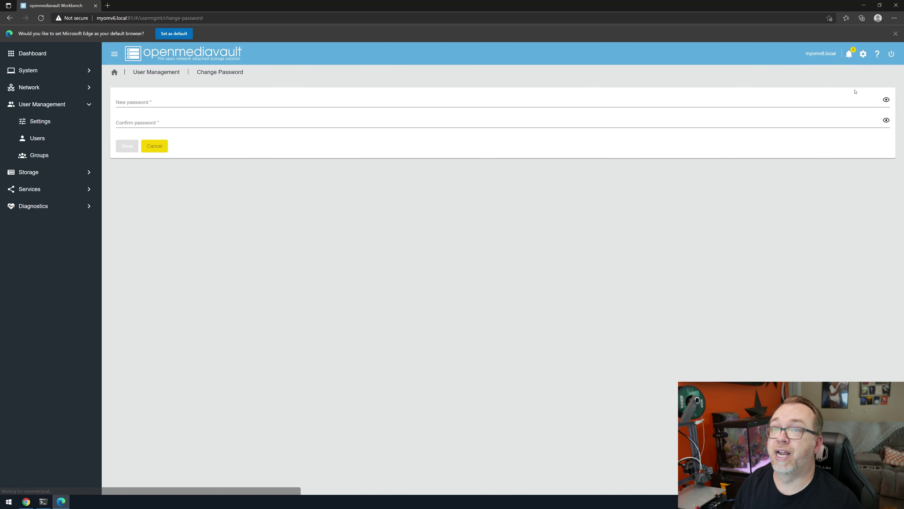
{"action": "left_click", "coordinate": [212, 104]}
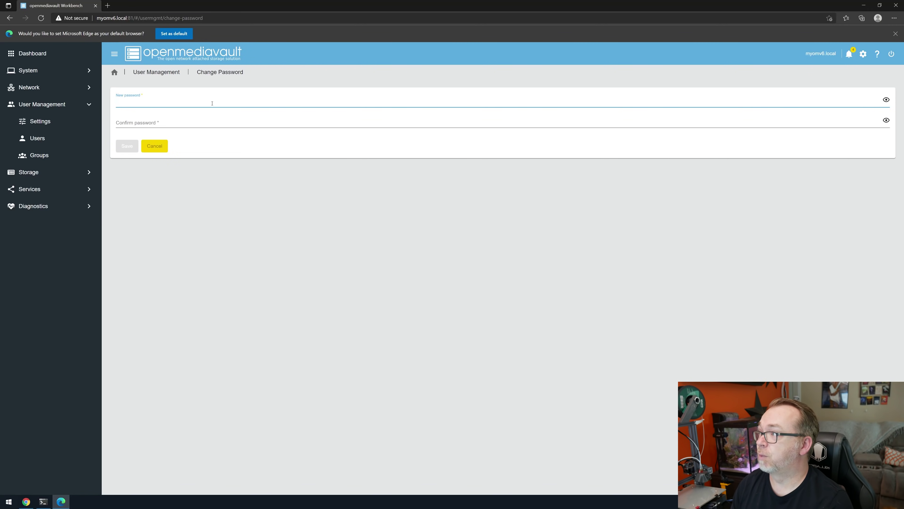
{"action": "type", "text": "••••••"}
{"action": "key", "text": "Tab"}
{"action": "type", "text": "••••••"}
{"action": "key", "text": "Return"}
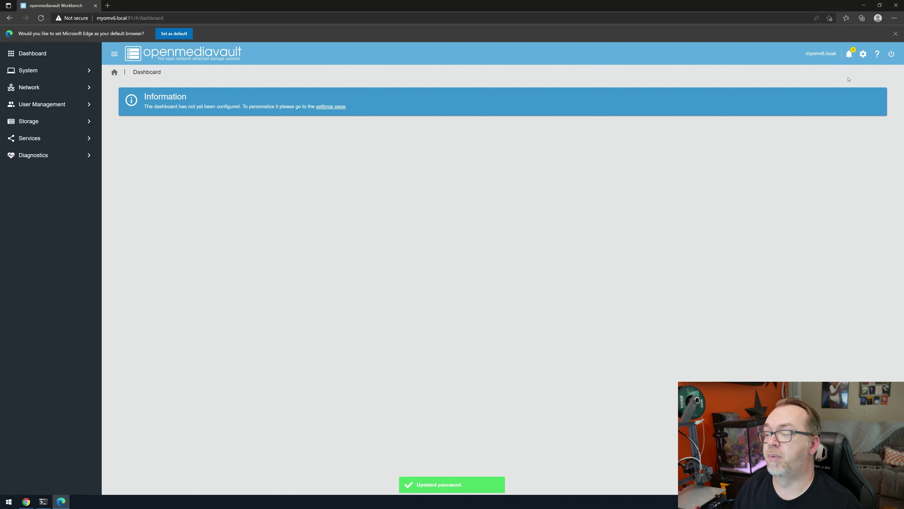
Step: Enable the CPU, memory, load, file systems, services, system information and network widgets, and save
{"action": "left_click_drag", "start_coordinate": [529, 123], "coordinate": [372, 125]}
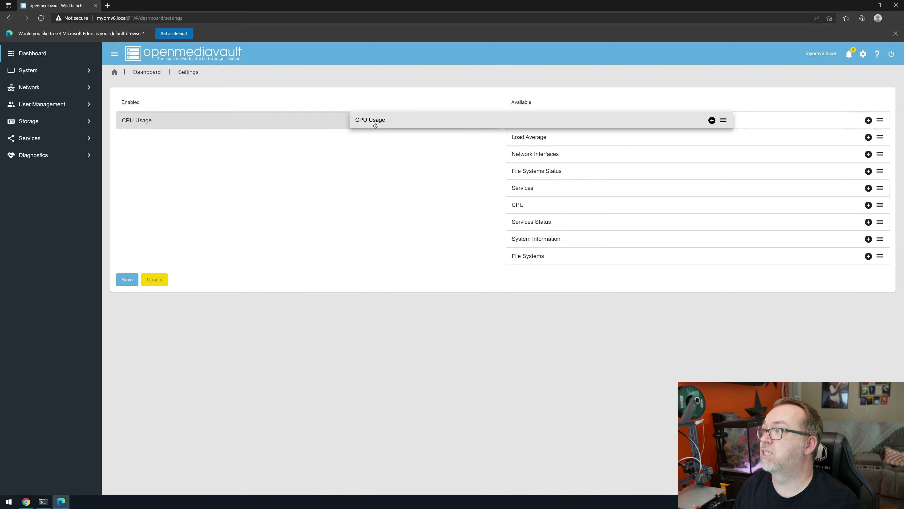
{"action": "left_click_drag", "start_coordinate": [524, 119], "coordinate": [409, 138]}
{"action": "left_click_drag", "start_coordinate": [527, 121], "coordinate": [427, 154]}
{"action": "left_click_drag", "start_coordinate": [534, 136], "coordinate": [466, 200]}
{"action": "left_click_drag", "start_coordinate": [534, 154], "coordinate": [480, 171]}
{"action": "left_click_drag", "start_coordinate": [534, 136], "coordinate": [445, 171]}
{"action": "left_click_drag", "start_coordinate": [534, 120], "coordinate": [427, 171]}
{"action": "left_click_drag", "start_coordinate": [530, 123], "coordinate": [356, 187]}
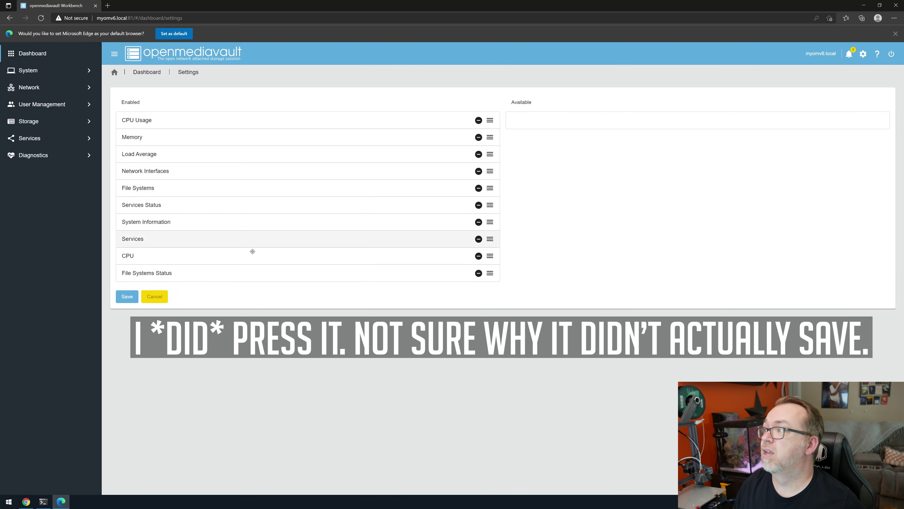
{"action": "left_click", "coordinate": [136, 299]}
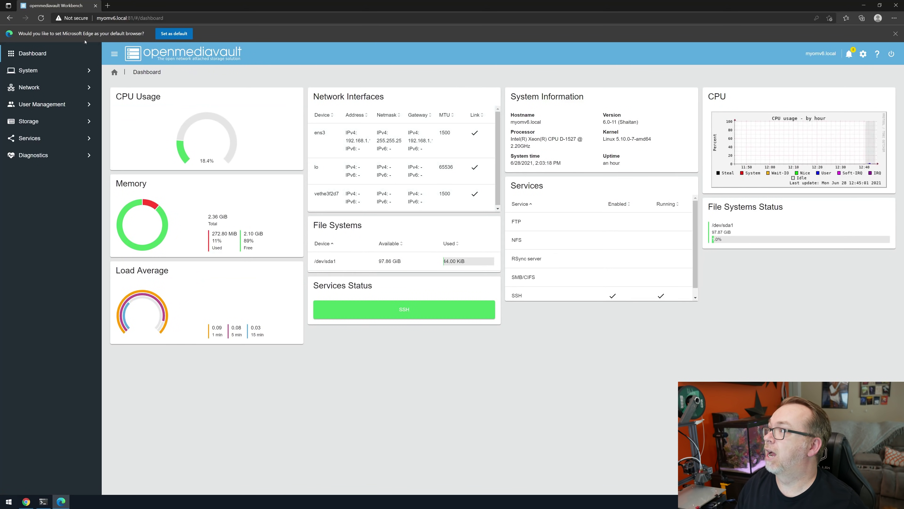
{"action": "left_click", "coordinate": [42, 54]}
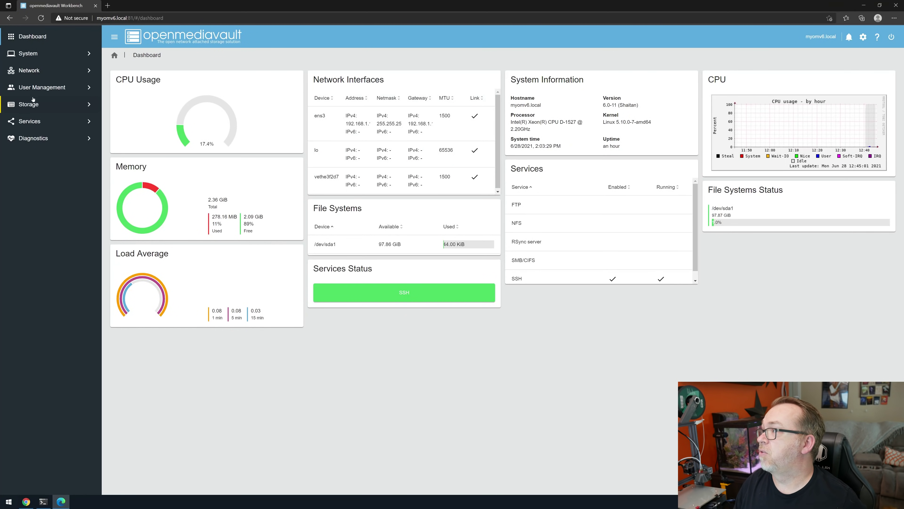
Step: Open System > omv-extras > Docker to confirm Docker is installed and running
{"action": "left_click", "coordinate": [38, 124]}
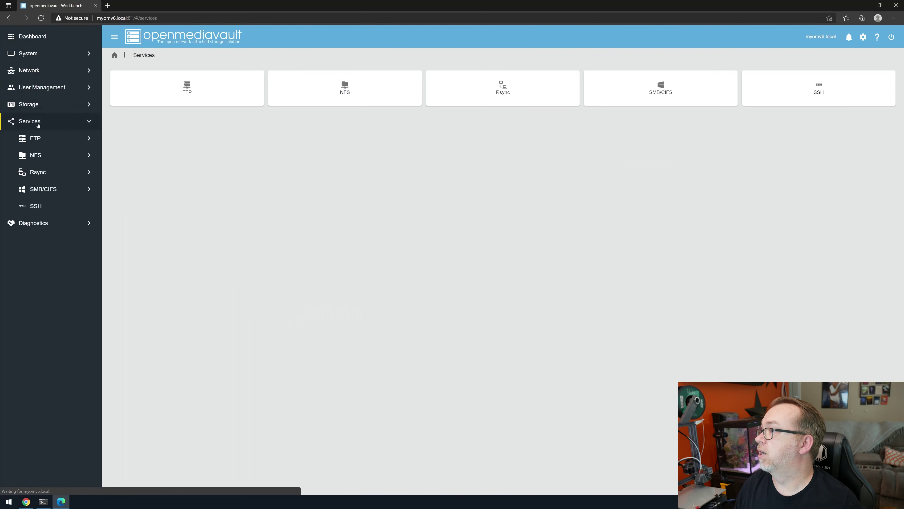
{"action": "left_click", "coordinate": [29, 53]}
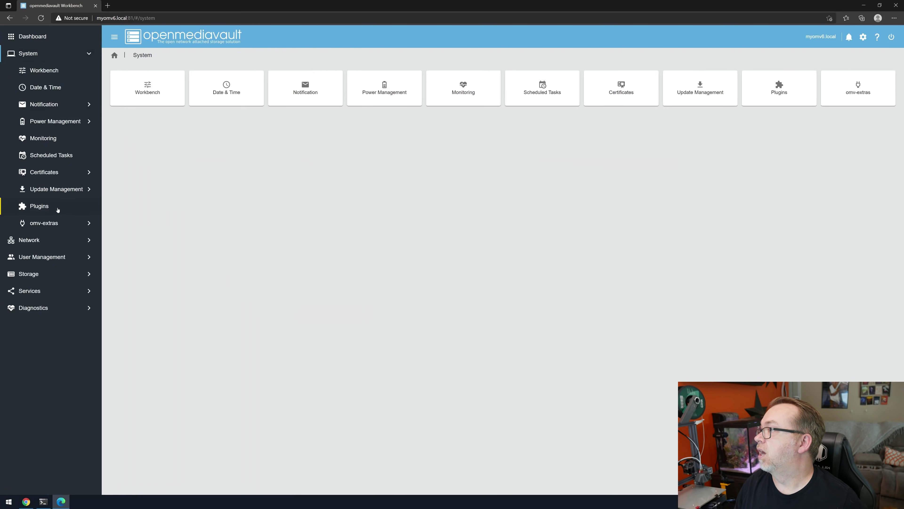
{"action": "left_click", "coordinate": [44, 223]}
{"action": "left_click", "coordinate": [399, 89]}
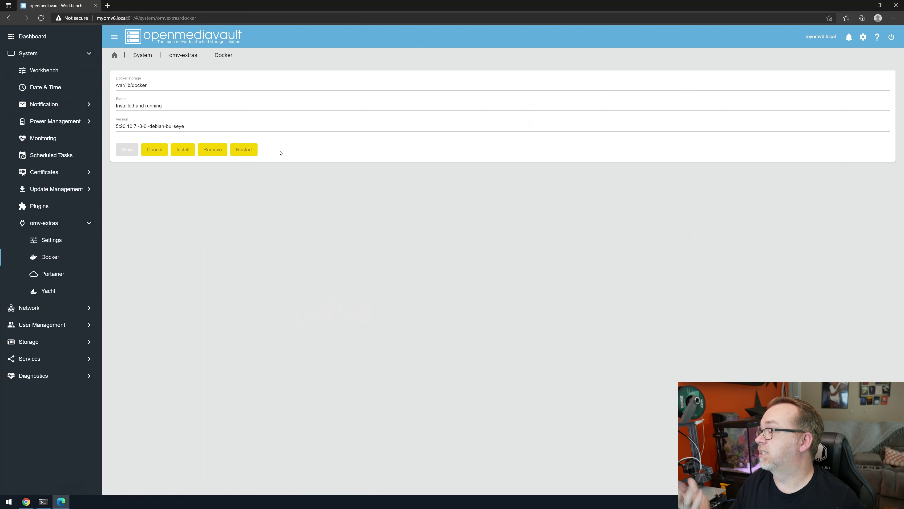
Step: Run docker ps in the SSH terminal to confirm the portainer container is up
{"action": "left_click", "coordinate": [43, 502]}
{"action": "type", "text": "docke"}
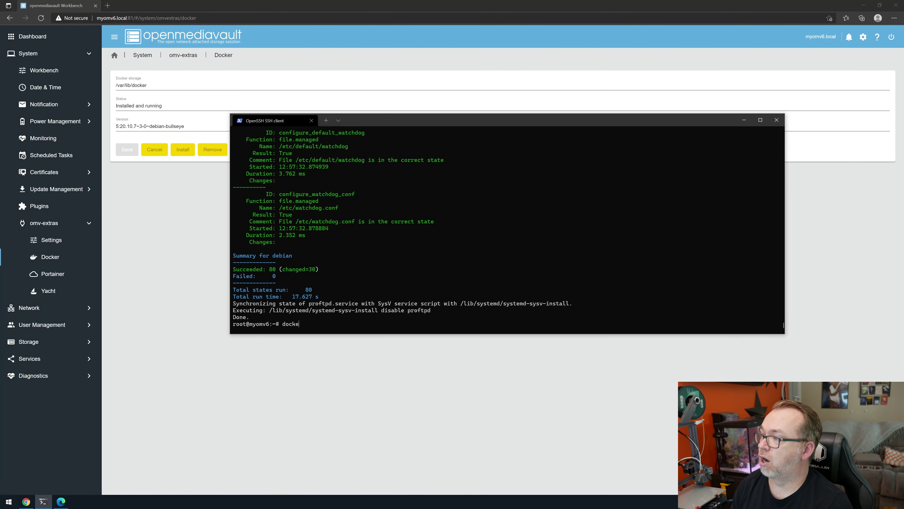
{"action": "type", "text": "r ps"}
{"action": "key", "text": "Return"}
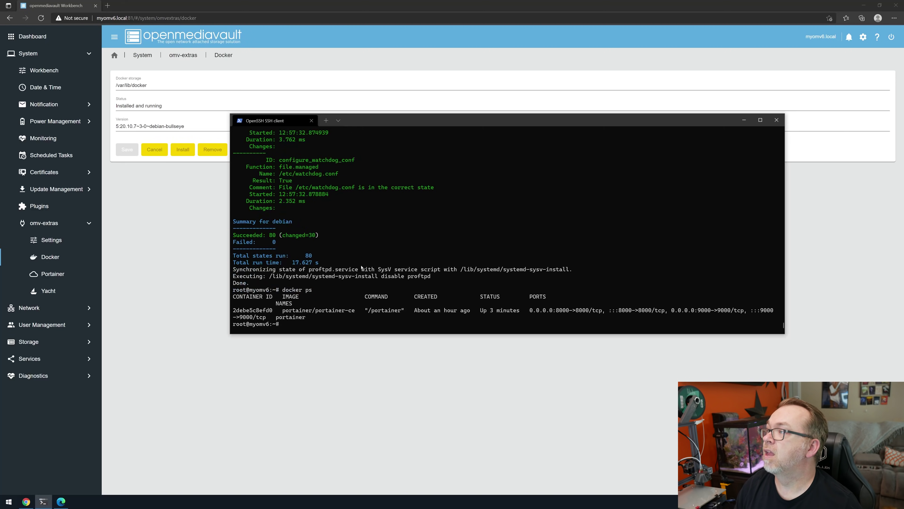
{"action": "left_click", "coordinate": [113, 2]}
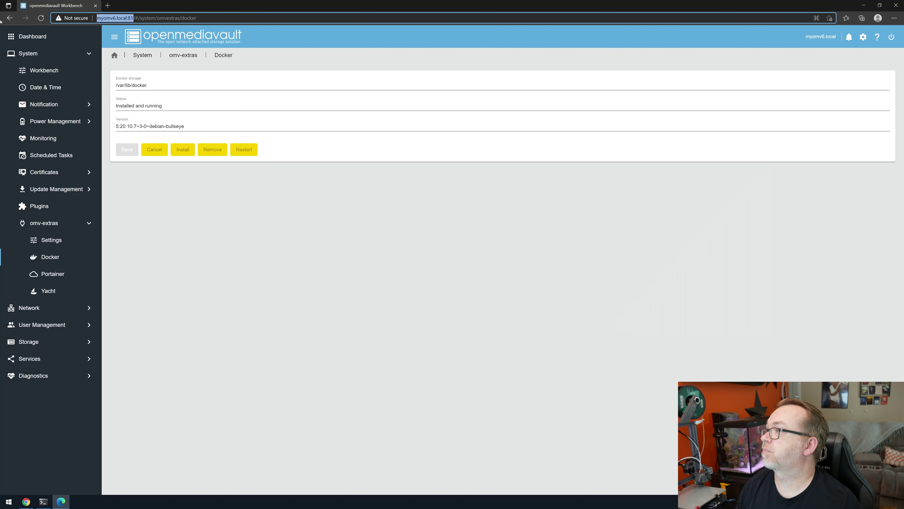
{"action": "key", "text": "ctrl+t"}
Step: Load Portainer at myomv6.local:9000 and enter and confirm the admin password
{"action": "type", "text": "myomv6.local:9000"}
{"action": "key", "text": "Return"}
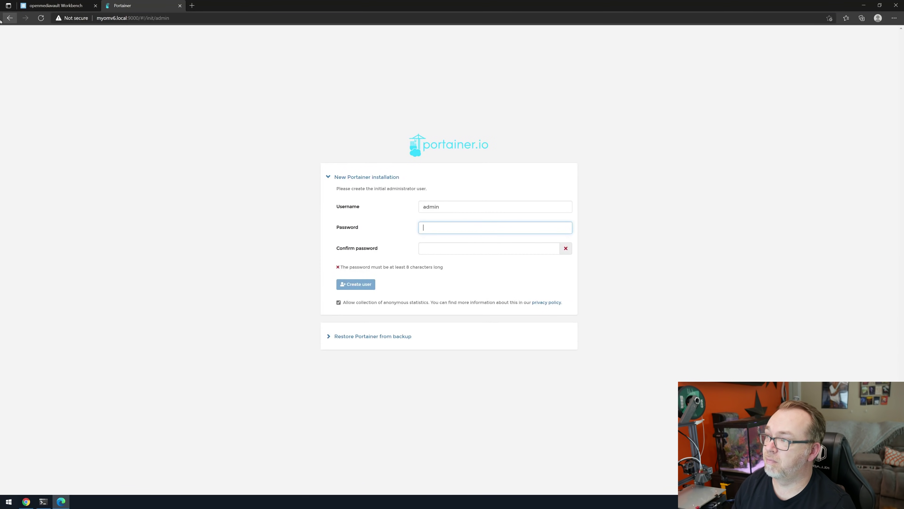
{"action": "type", "text": "***"}
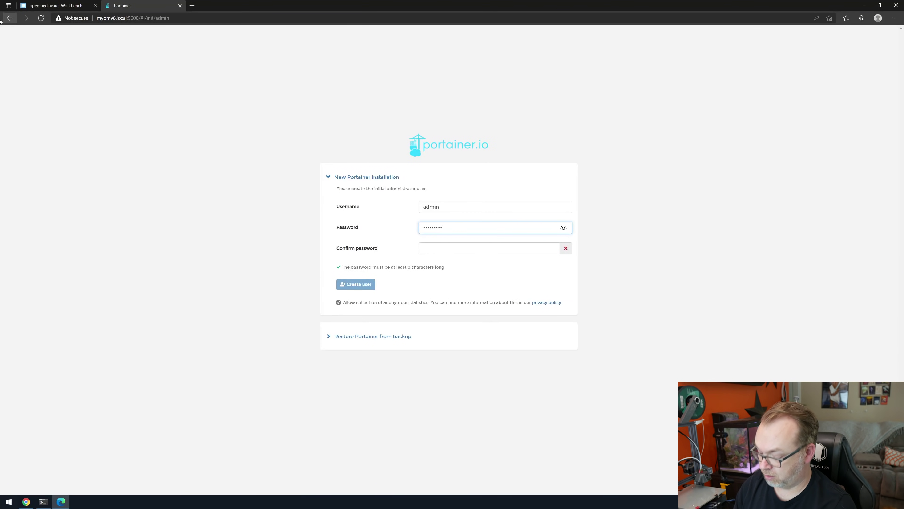
{"action": "key", "text": "Tab"}
{"action": "type", "text": "**"}
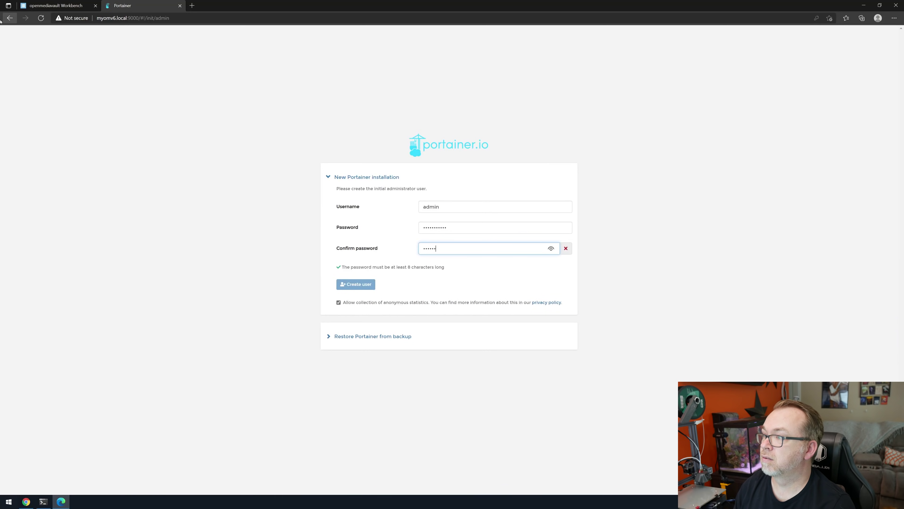
{"action": "type", "text": "*********"}
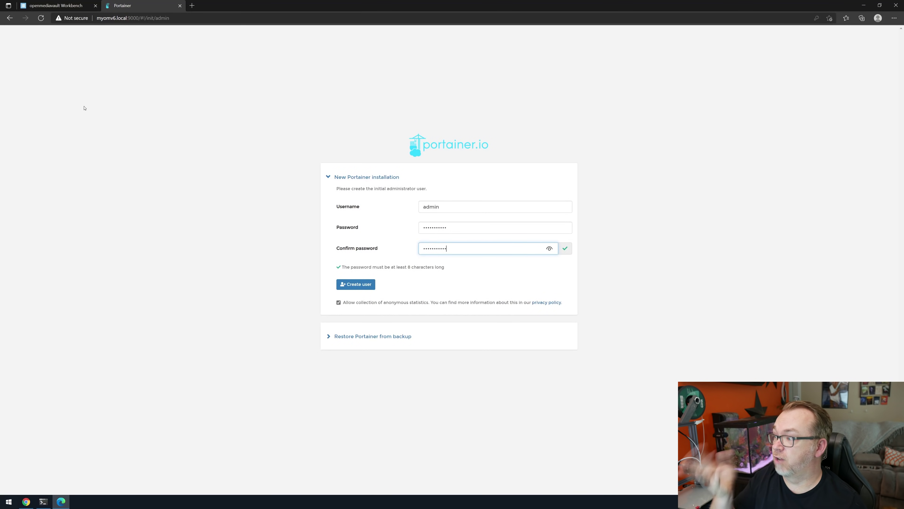
Step: Leave the restore-from-backup options and create the administrator user
{"action": "left_click", "coordinate": [358, 336]}
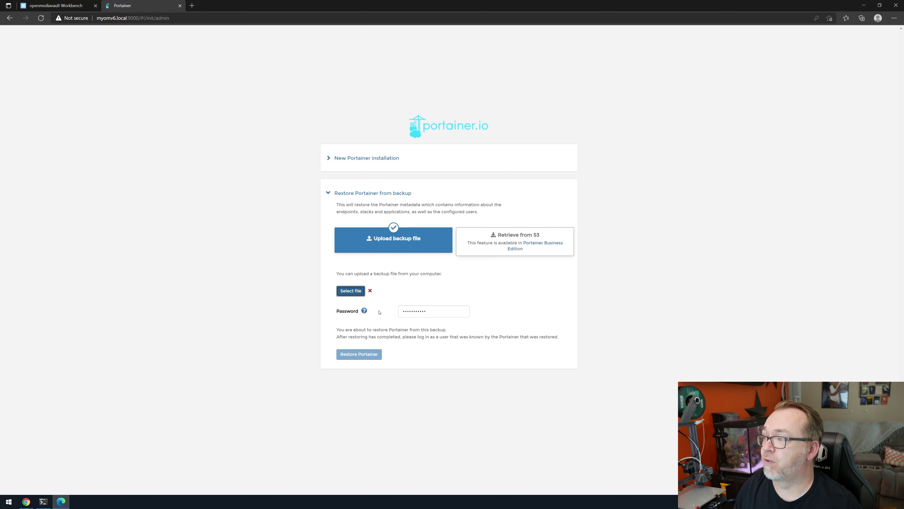
{"action": "double_click", "coordinate": [433, 309]}
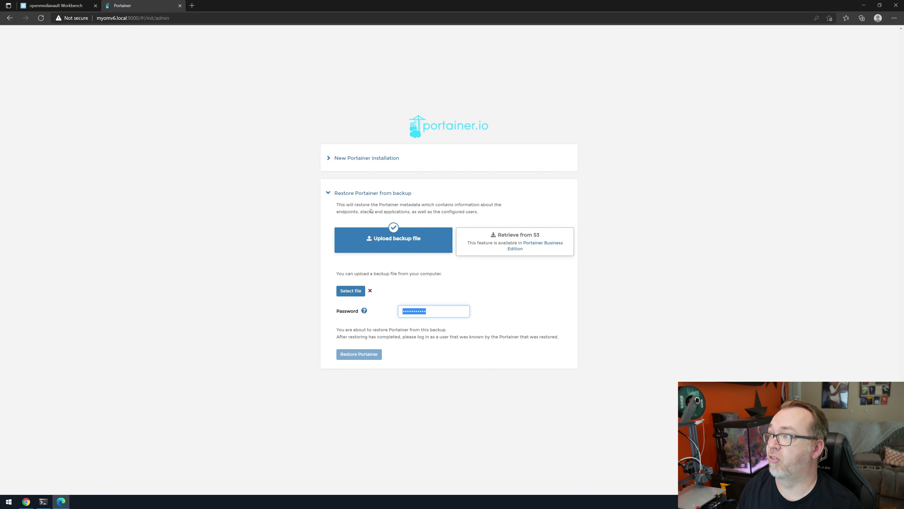
{"action": "left_click", "coordinate": [369, 194]}
{"action": "left_click", "coordinate": [368, 194]}
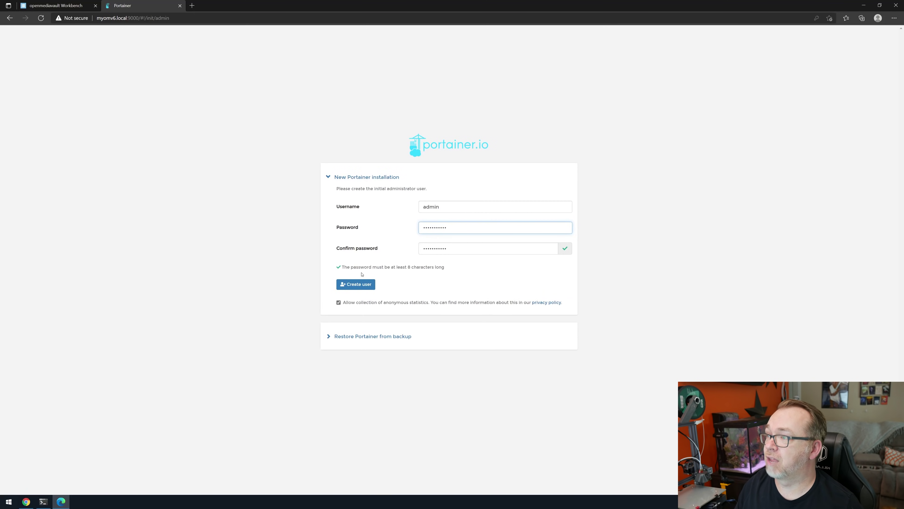
{"action": "left_click", "coordinate": [354, 285]}
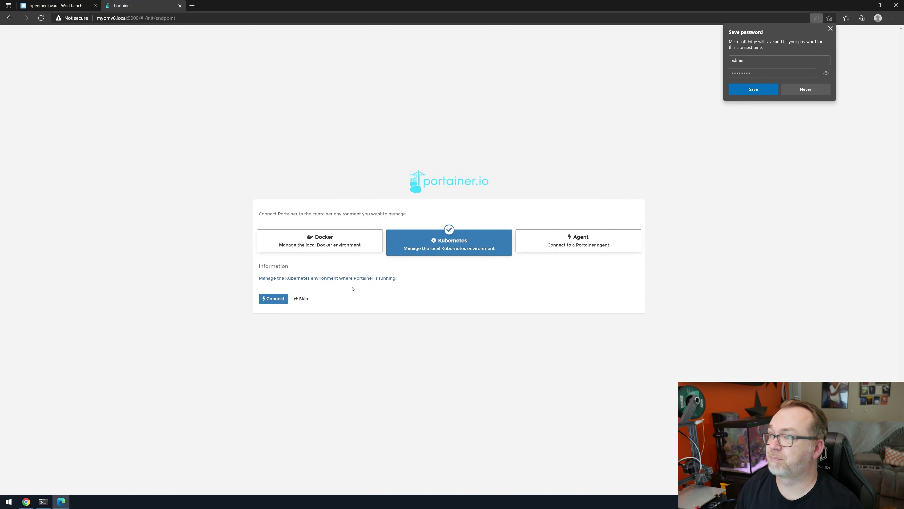
Step: Connect Portainer to the local Docker environment and decline Edge's save-password prompt
{"action": "left_click", "coordinate": [331, 243]}
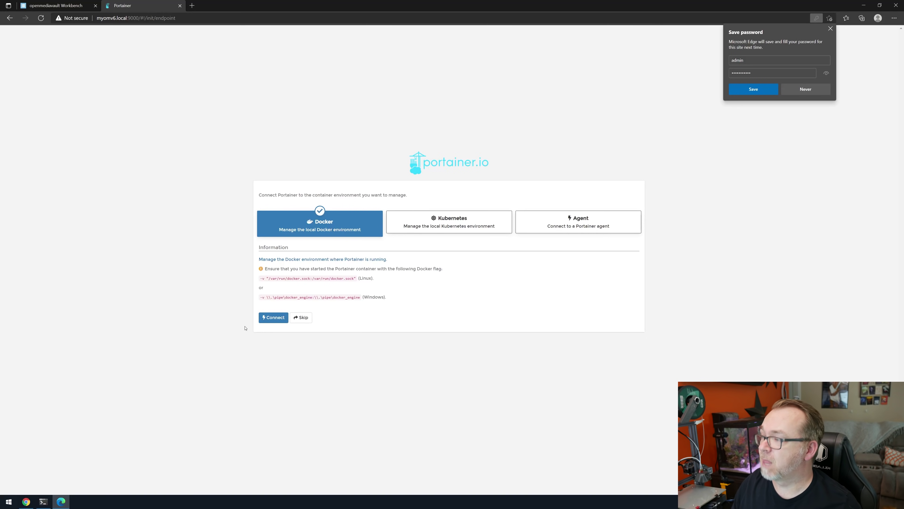
{"action": "left_click", "coordinate": [285, 319]}
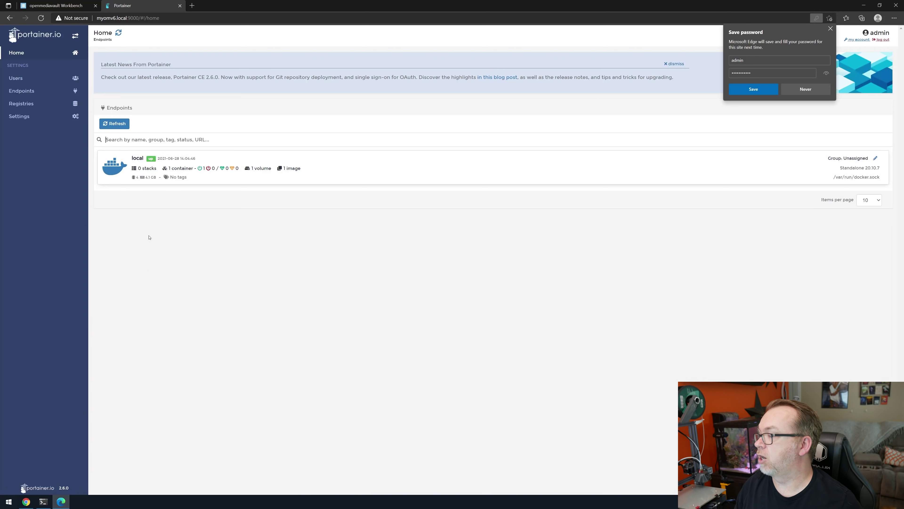
{"action": "left_click", "coordinate": [815, 87]}
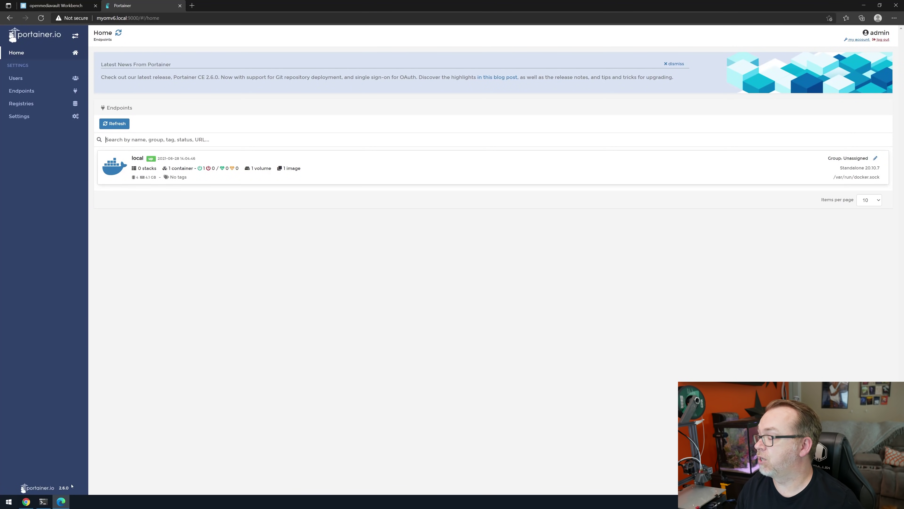
Step: Open the local endpoint's dashboard and its App Templates list
{"action": "left_click", "coordinate": [29, 79]}
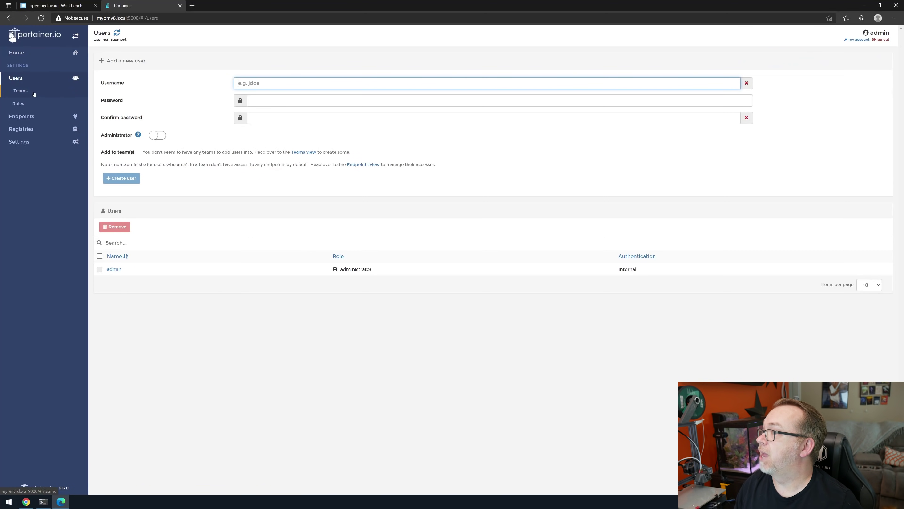
{"action": "left_click", "coordinate": [20, 53]}
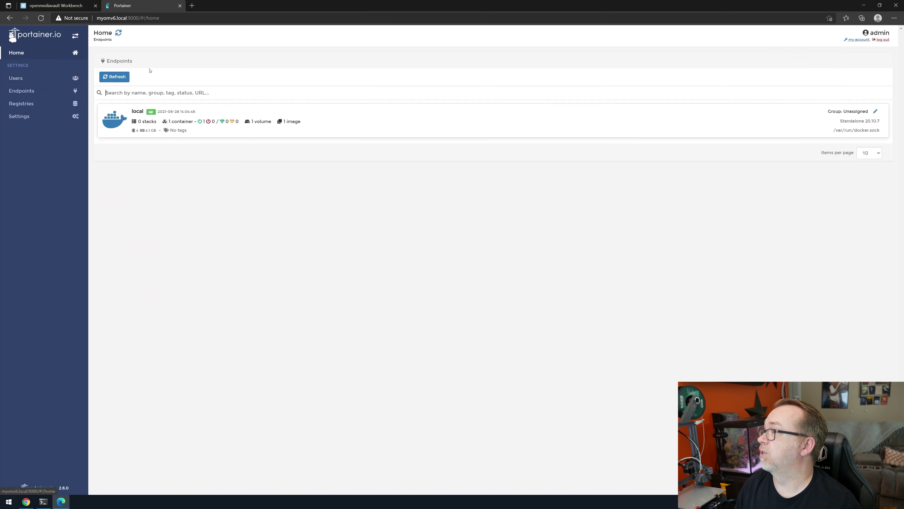
{"action": "left_click", "coordinate": [260, 106]}
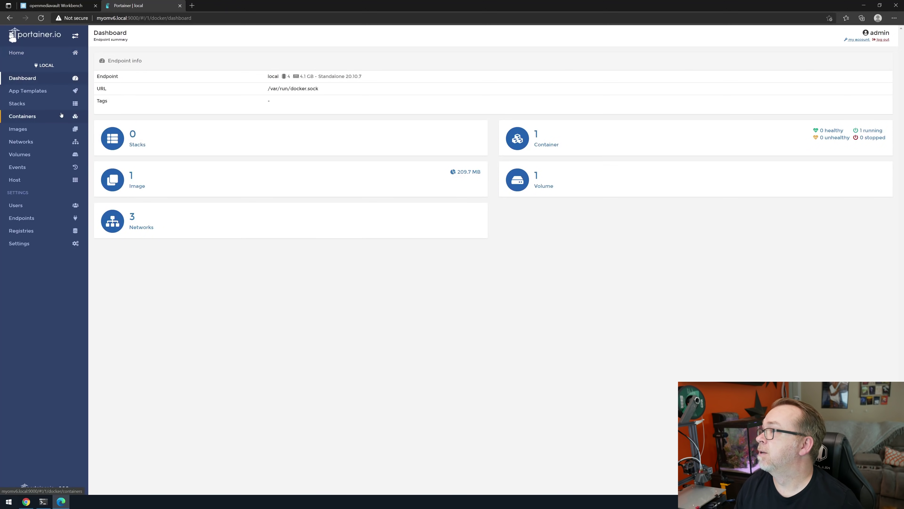
{"action": "left_click", "coordinate": [29, 93]}
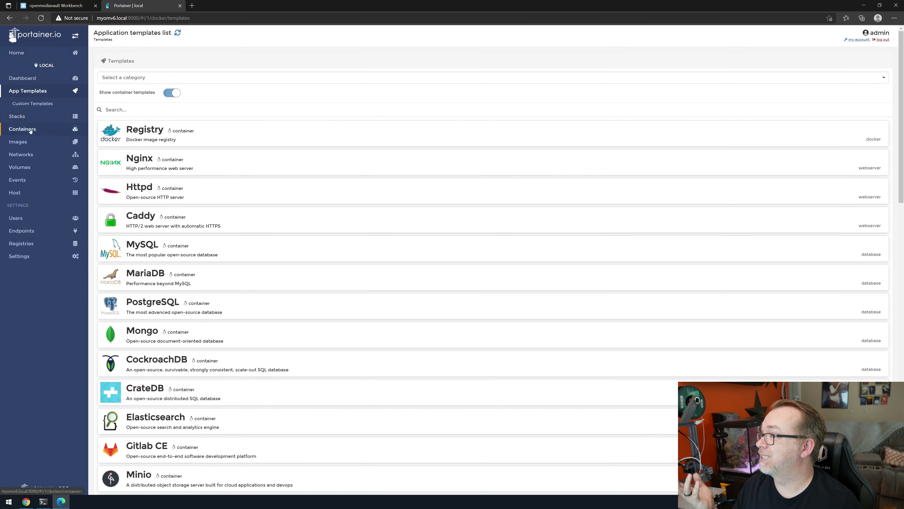